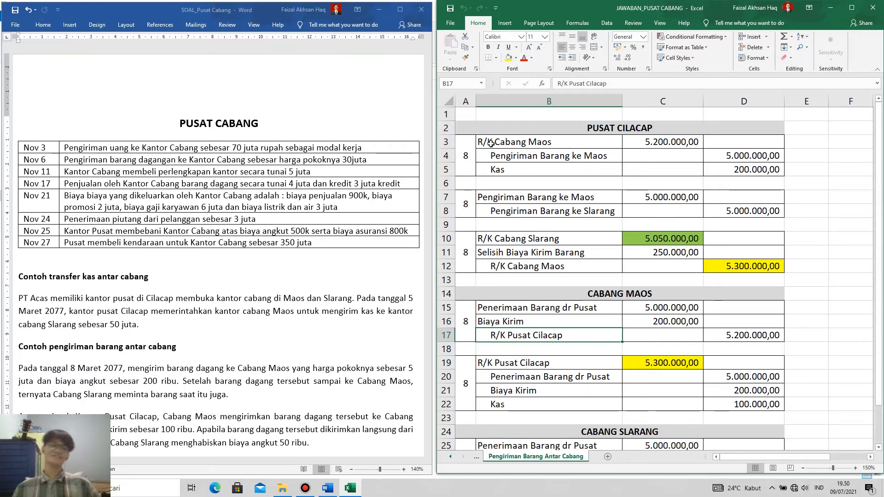
Review the accounts and the debit and credit amounts of the first PUSAT CILACAP entry for the goods shipment to Maos, rows 3 to 5.
click(518, 144)
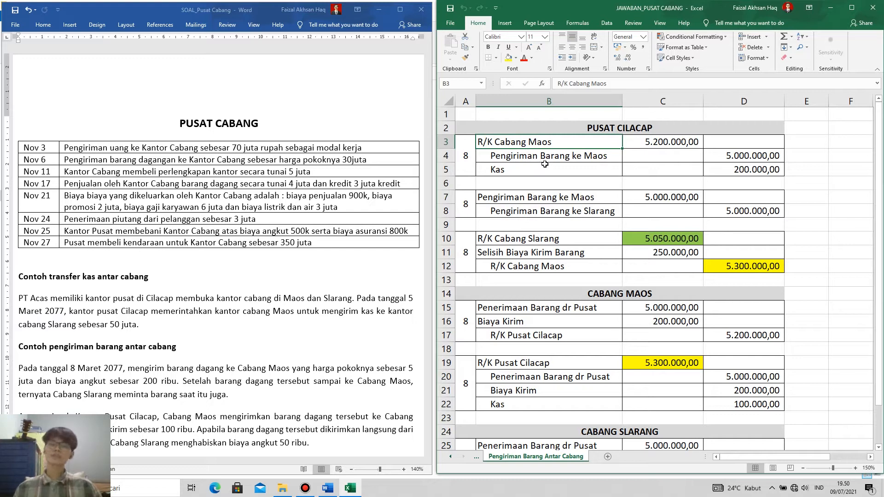
click(543, 158)
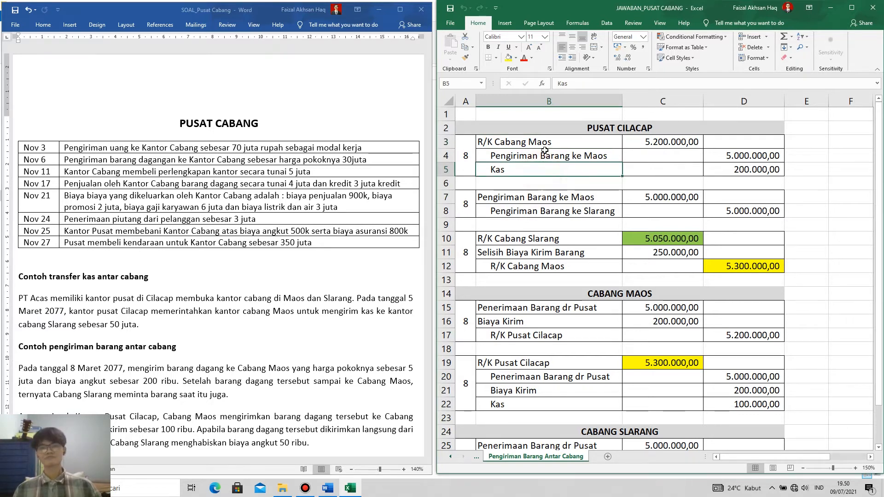
click(544, 168)
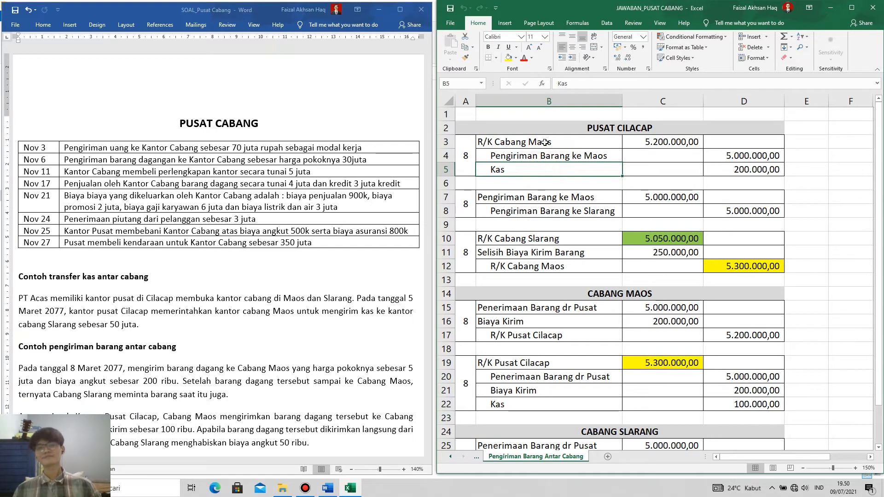
click(545, 144)
click(546, 156)
click(542, 173)
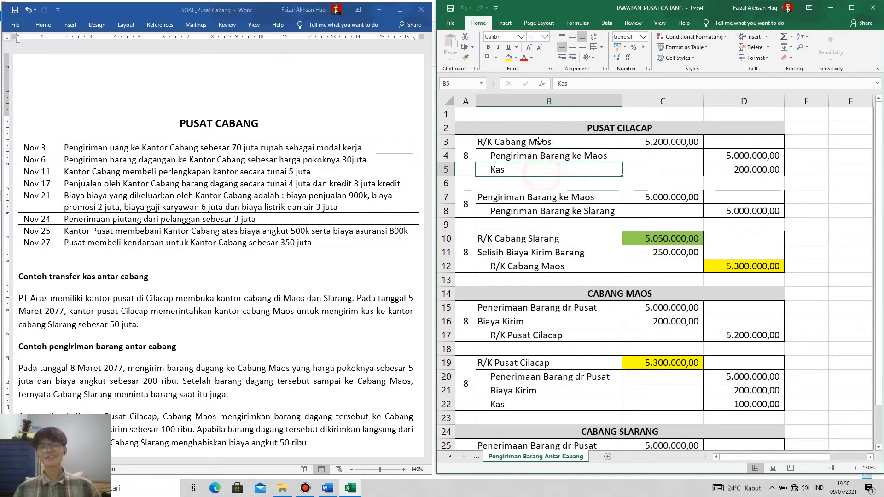
click(540, 155)
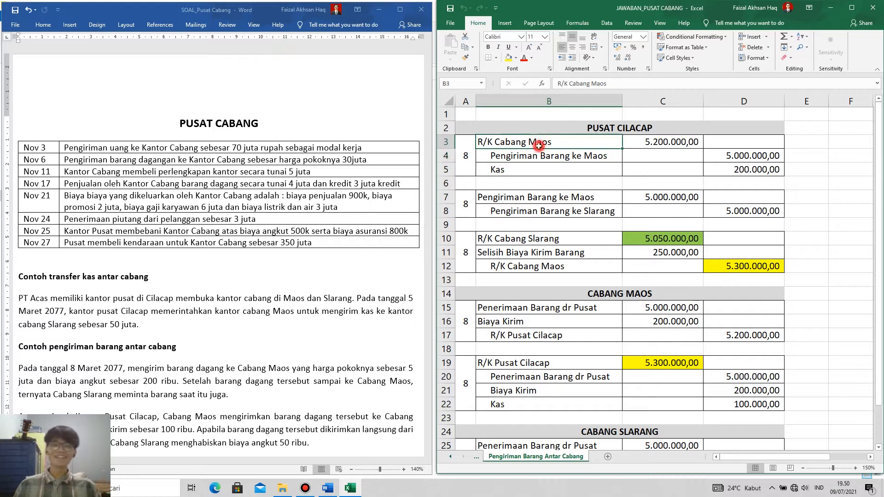
drag(649, 144, 757, 174)
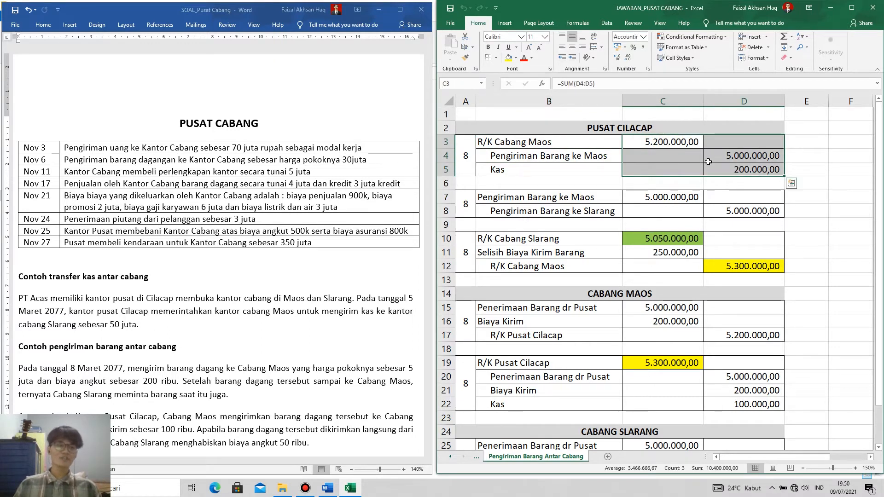
click(670, 140)
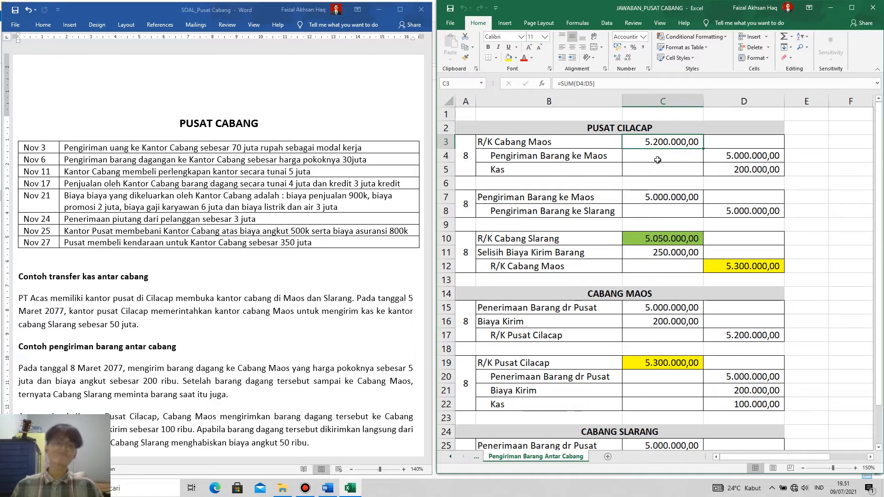
click(560, 147)
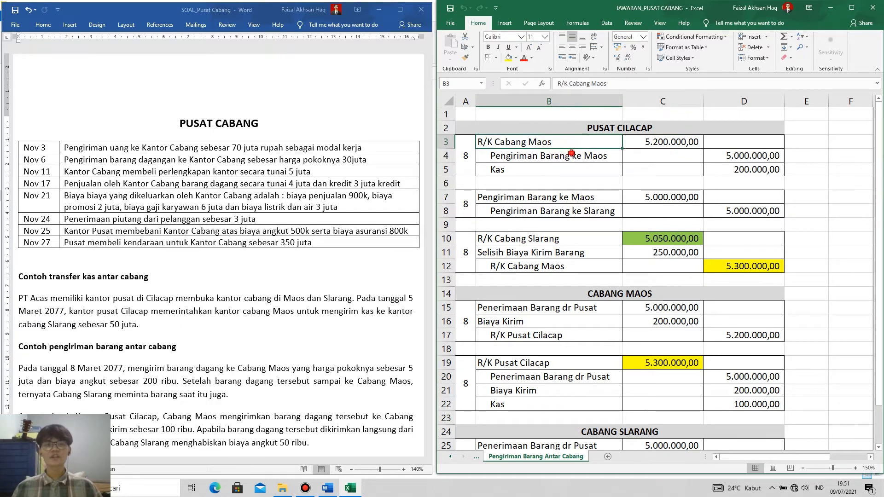
click(566, 155)
key(Down)
click(566, 139)
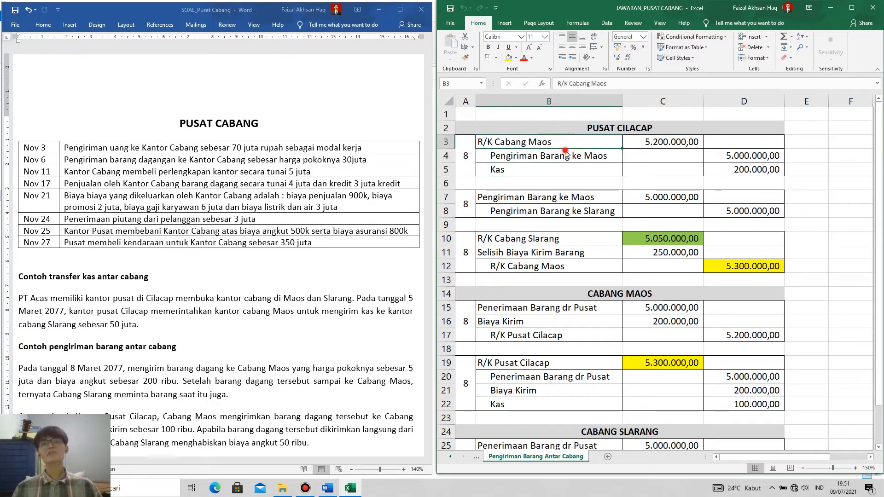
click(569, 155)
click(561, 175)
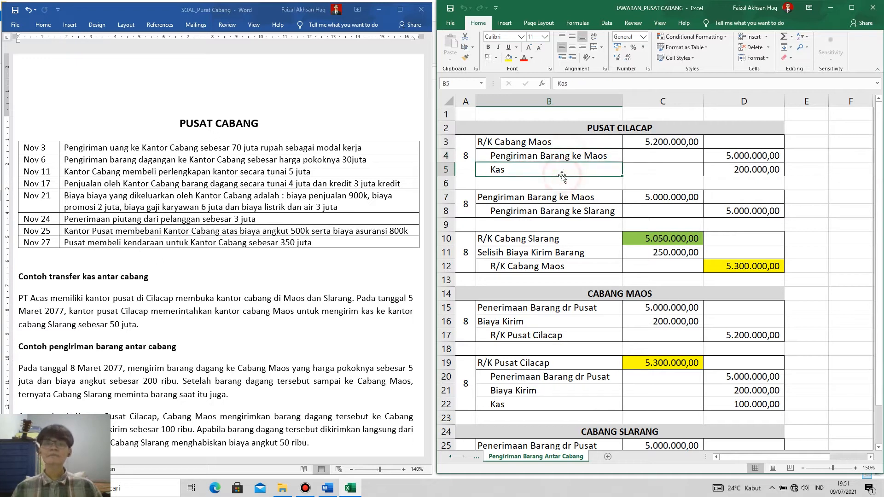
click(560, 147)
click(561, 155)
click(560, 173)
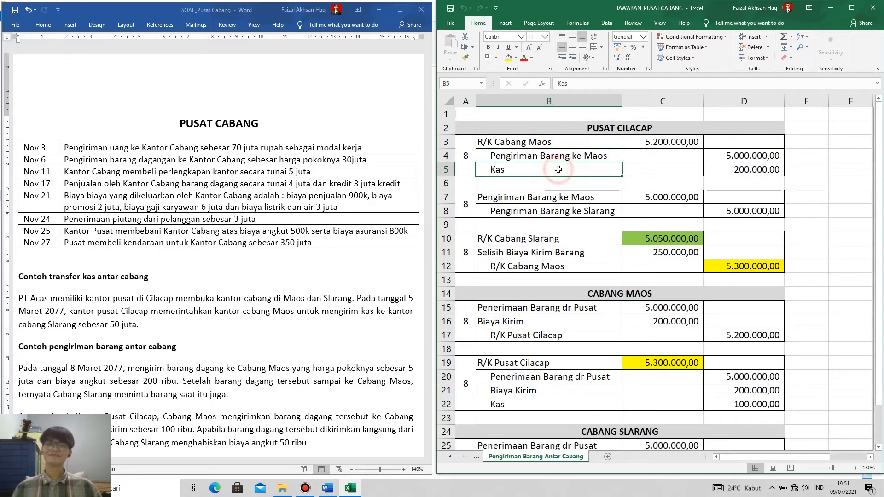
click(561, 147)
click(561, 153)
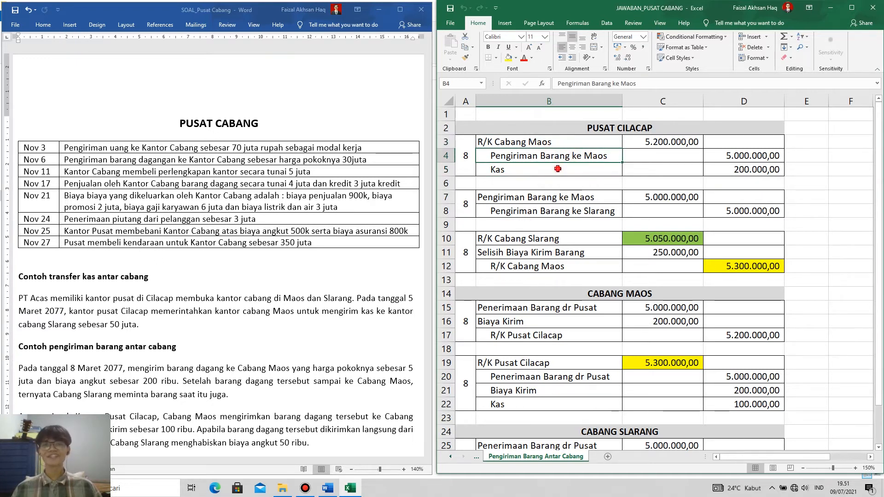
click(566, 172)
click(558, 145)
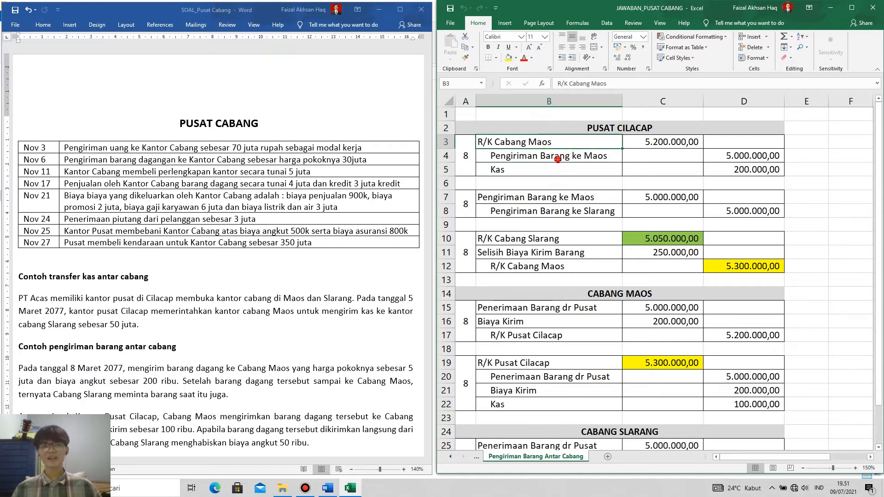
click(562, 156)
click(559, 170)
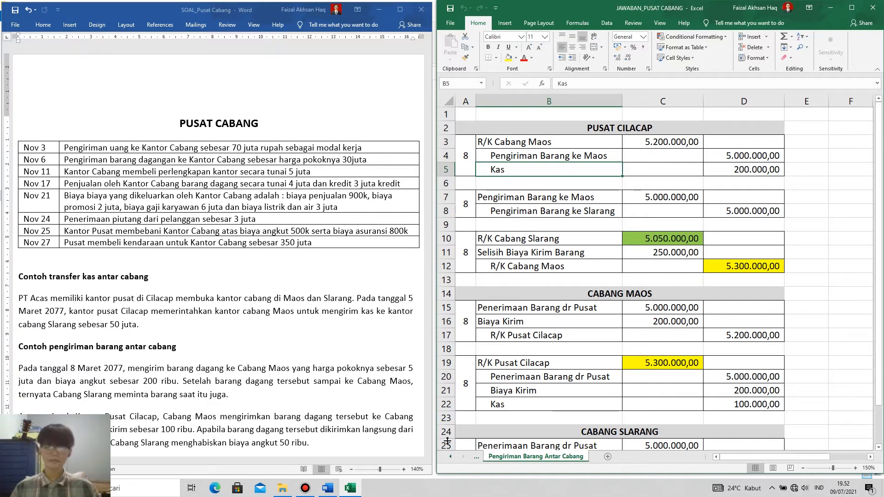
Open Sheet1 and examine the entry 3 cash transfer journals under PUSAT and CABANG.
click(450, 457)
click(497, 457)
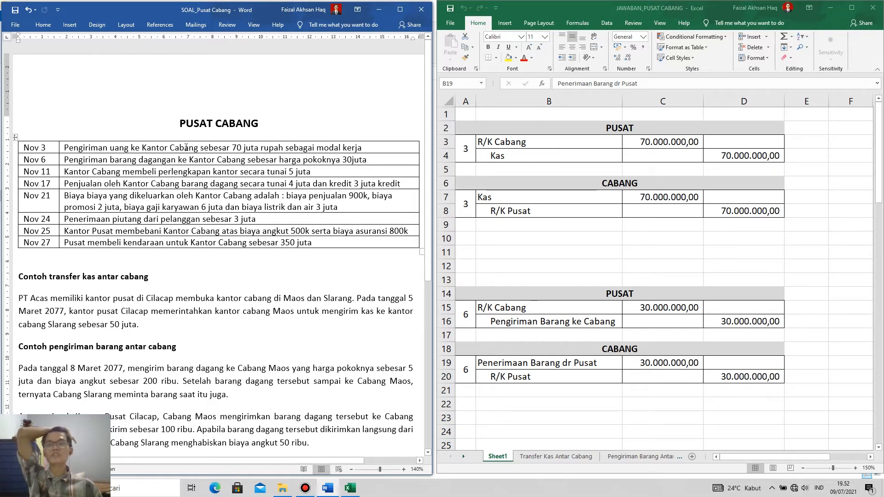
click(558, 132)
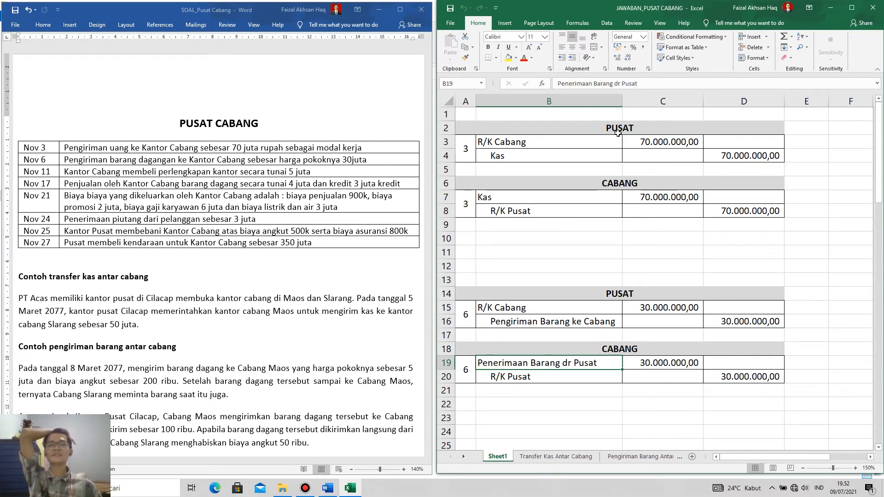
click(549, 158)
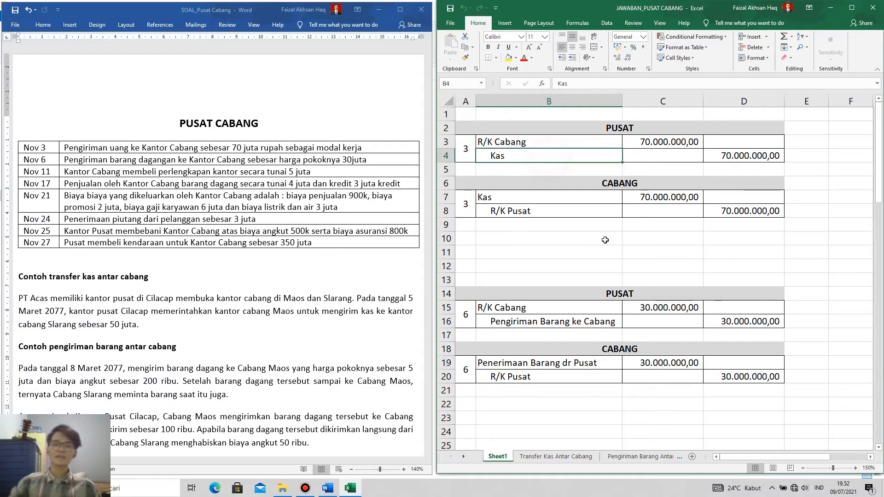
click(738, 155)
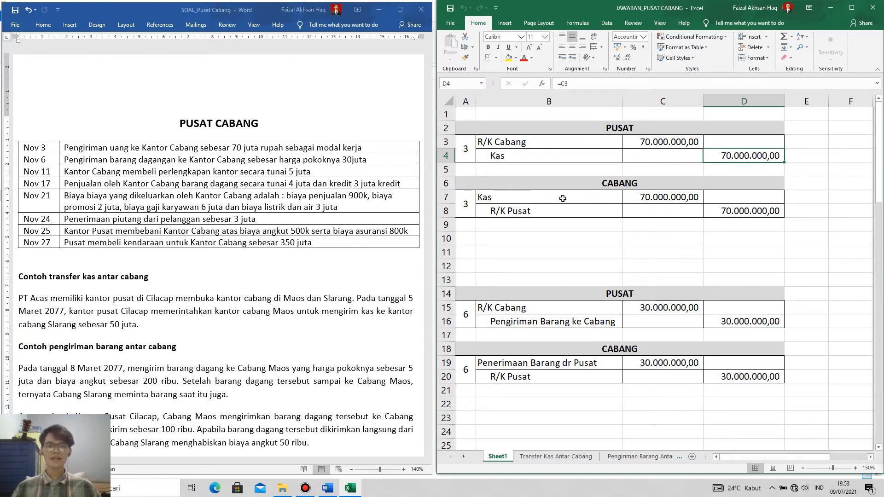
click(578, 198)
click(659, 201)
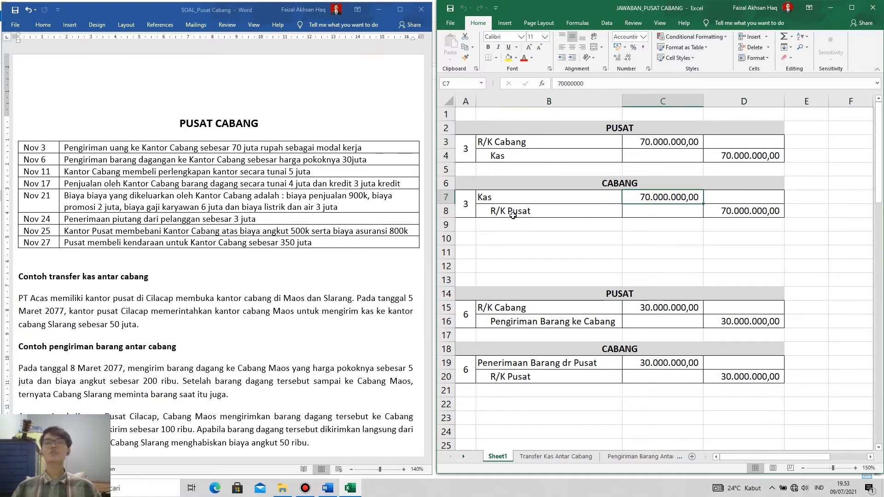
Compare the R/K and Kas accounts between the PUSAT and CABANG journals of entry 3, including the branch's debit and credit amounts.
click(604, 129)
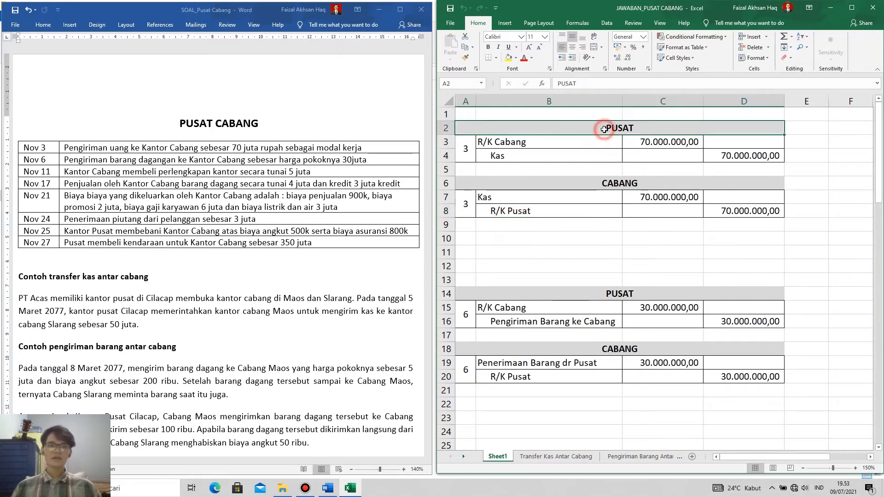
click(620, 187)
click(617, 128)
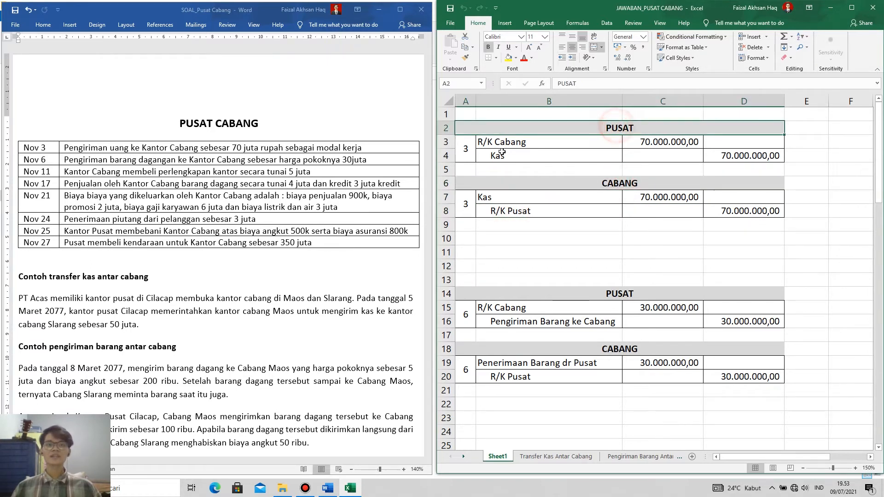
click(496, 143)
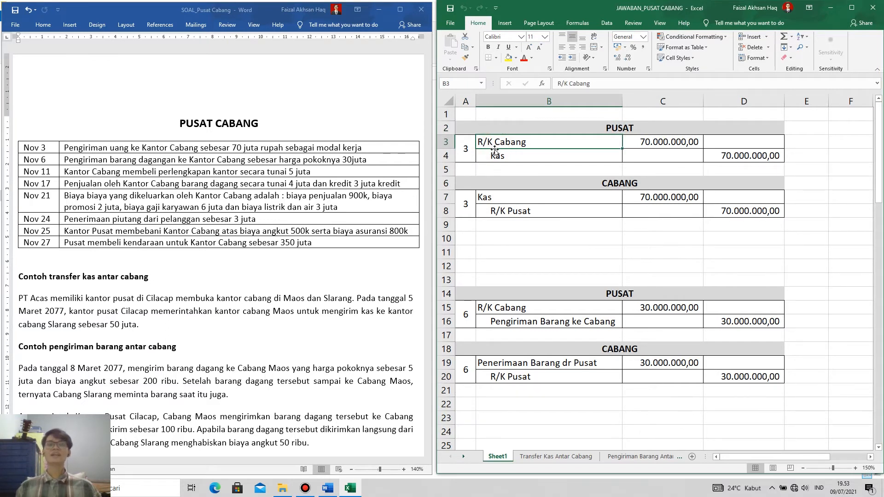
click(520, 211)
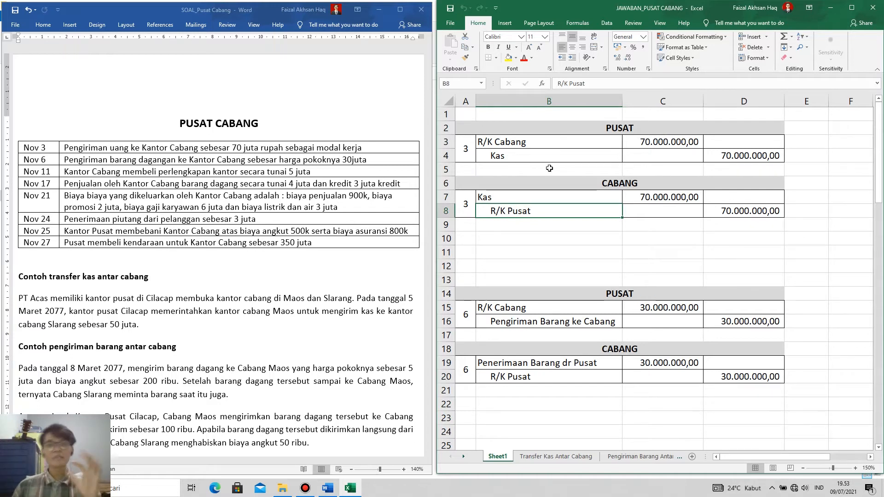
click(502, 157)
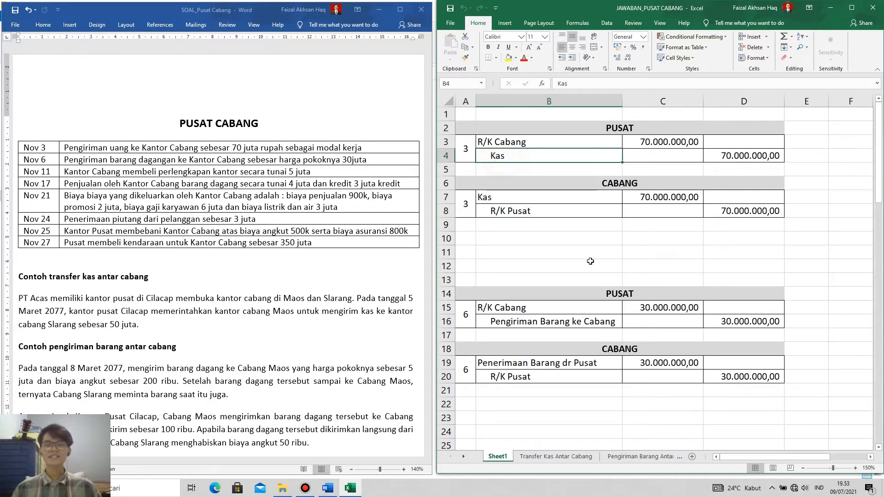
click(518, 158)
click(509, 196)
click(510, 158)
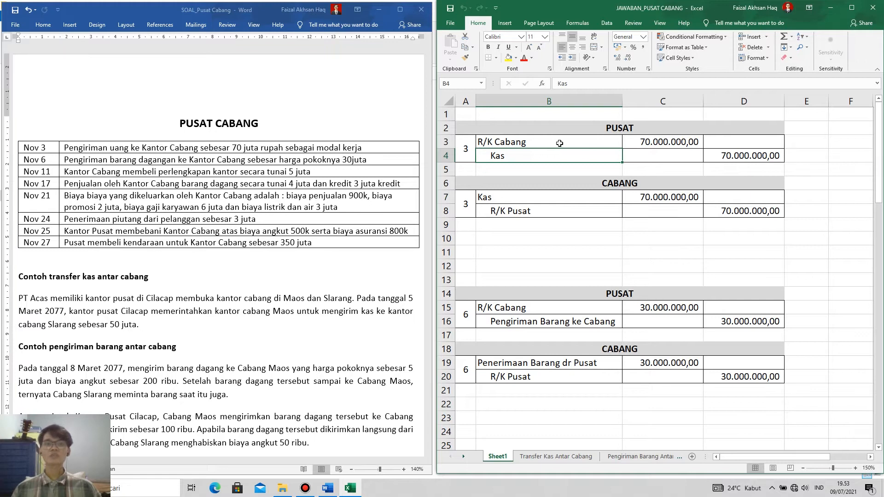
click(539, 157)
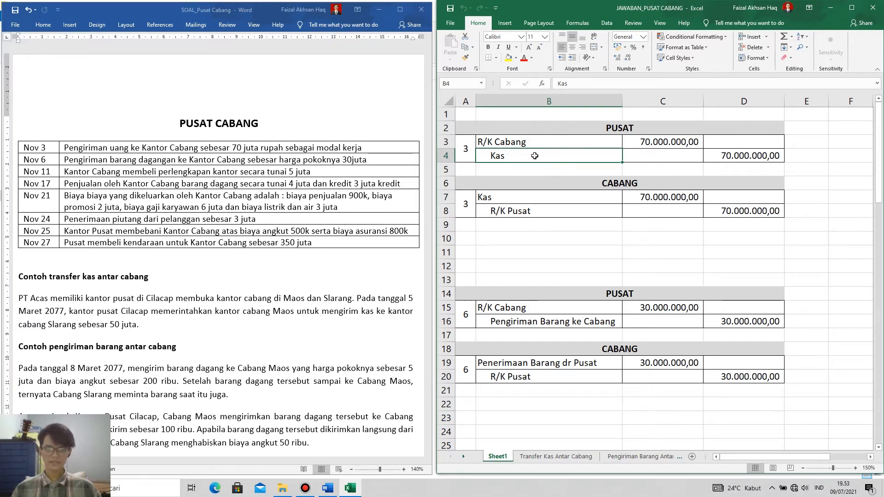
click(521, 144)
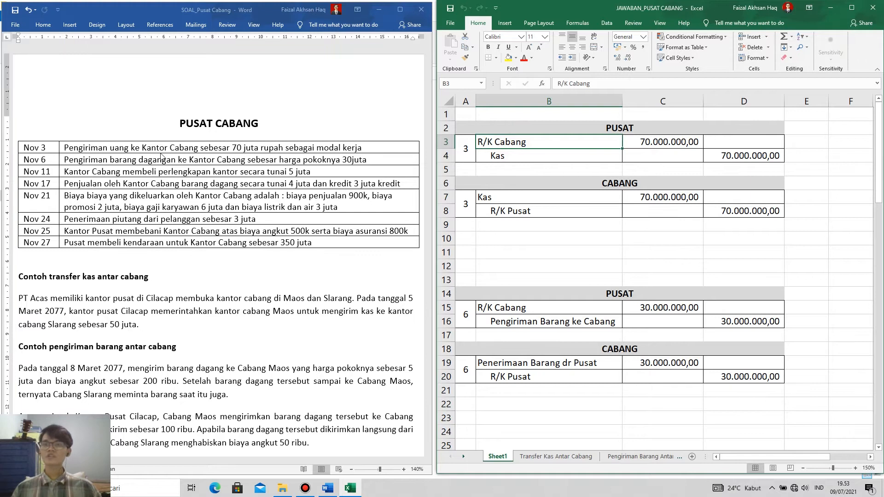
click(511, 199)
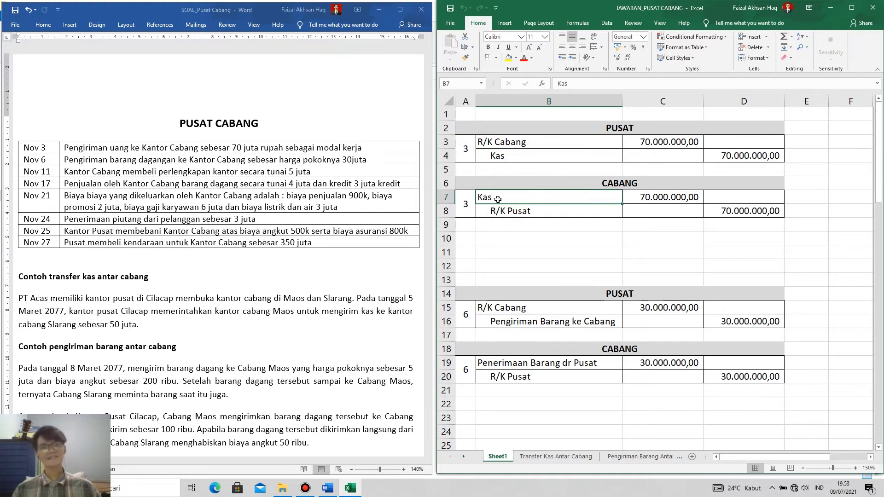
click(534, 212)
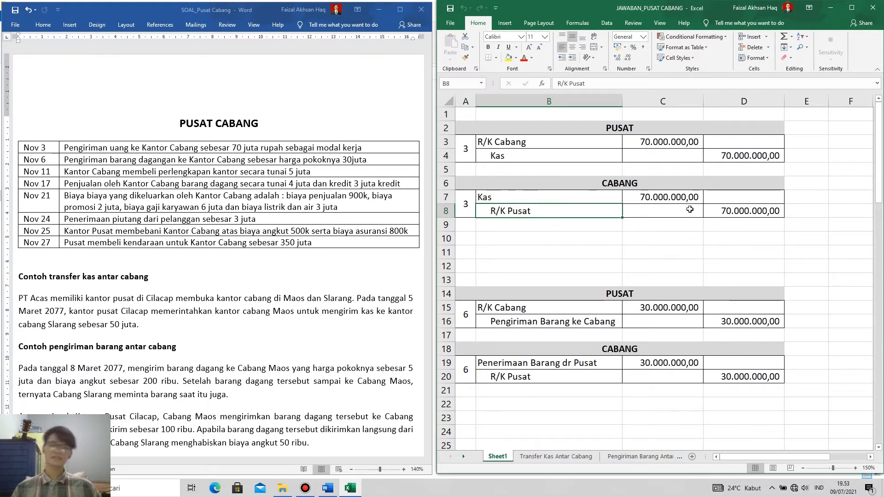
drag(668, 200, 758, 211)
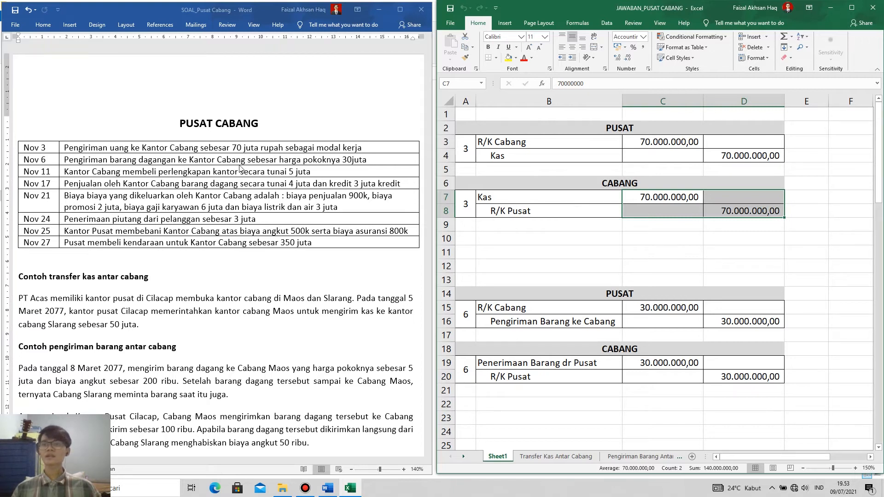
Examine the accounts of the entry 6 goods shipment journals under PUSAT and CABANG, rows 14 to 20.
click(635, 296)
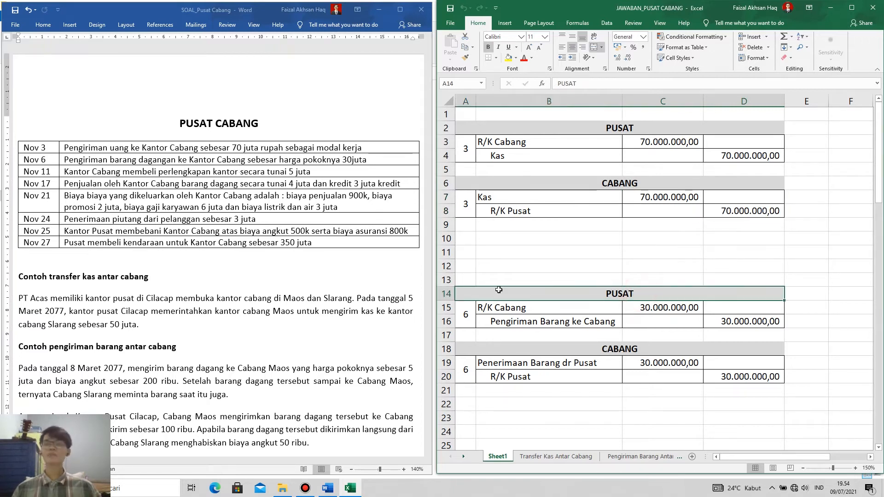
click(520, 308)
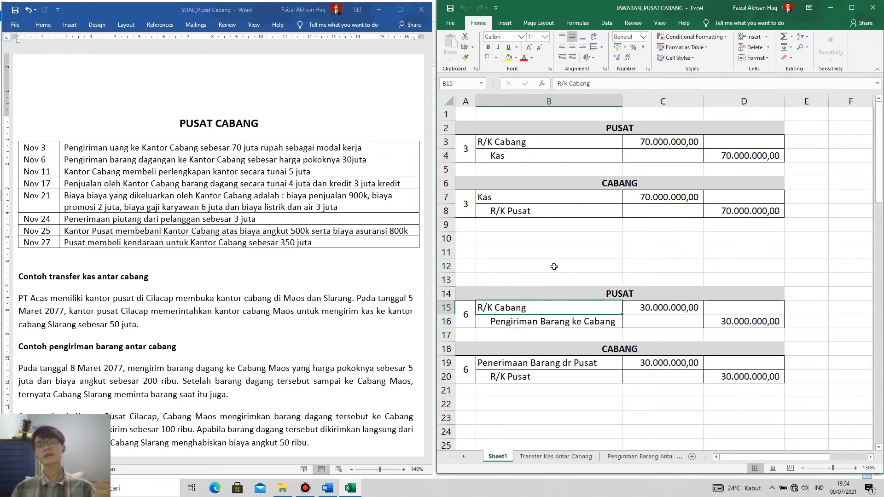
click(551, 322)
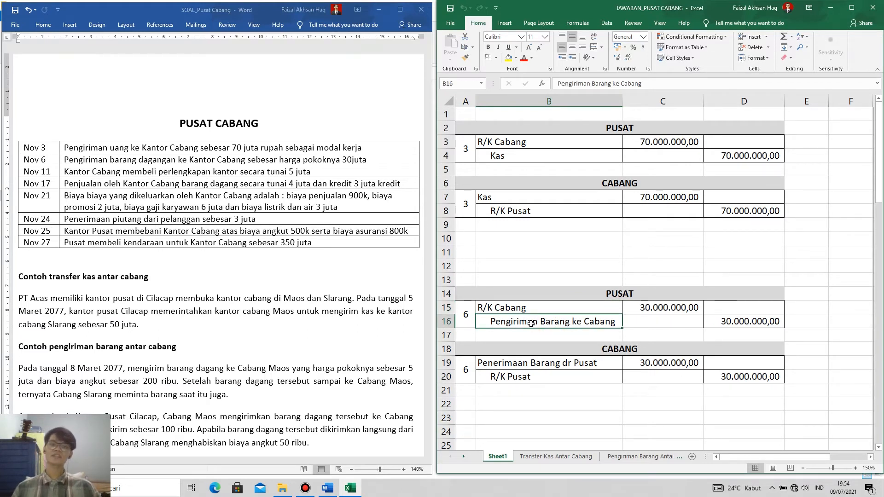
click(551, 309)
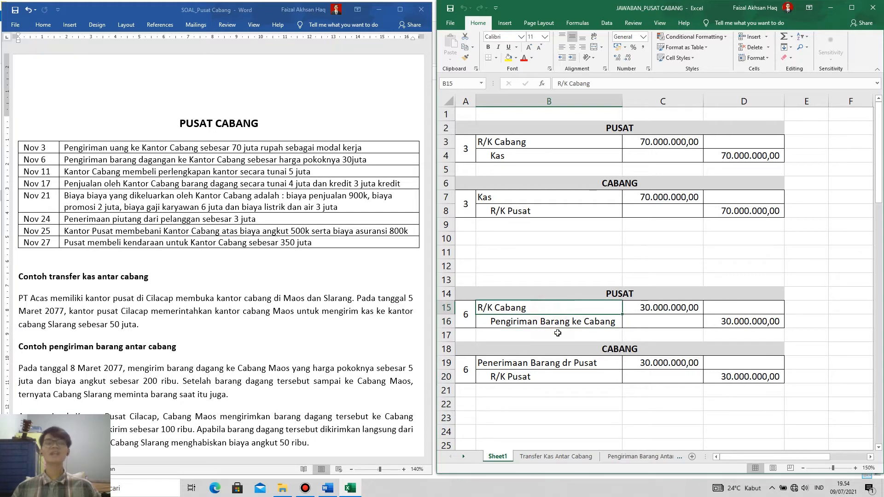
click(593, 294)
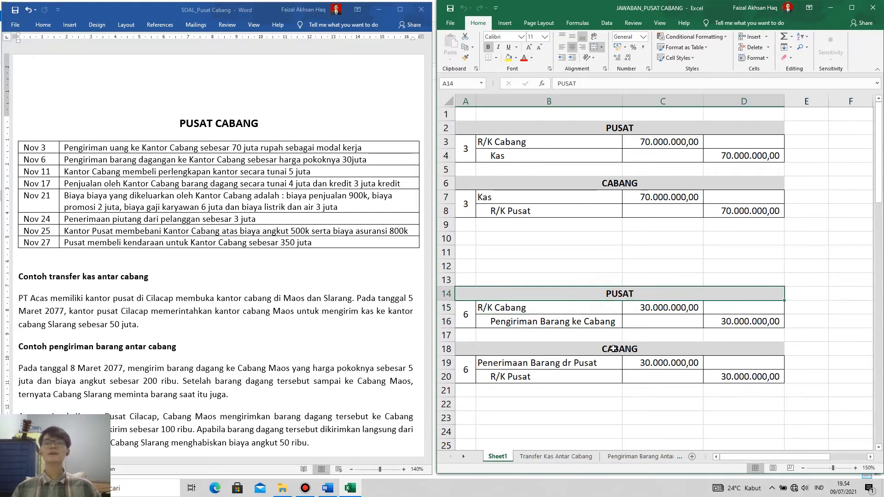
click(612, 347)
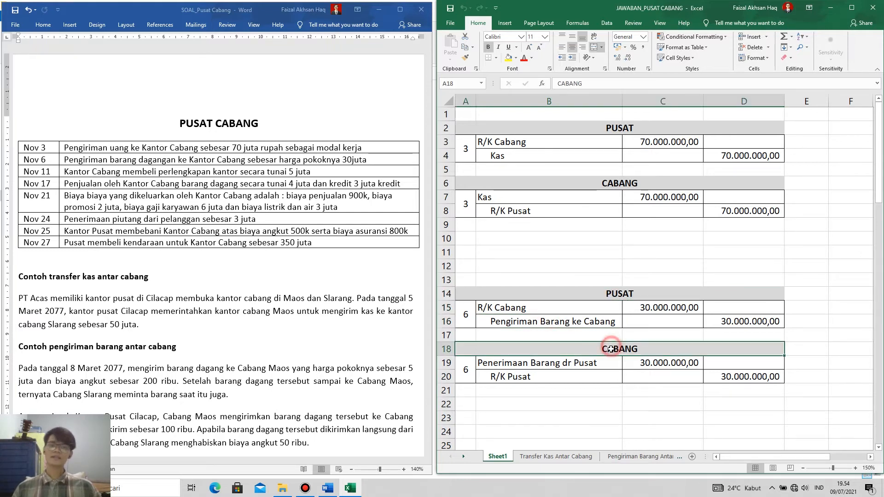
click(541, 367)
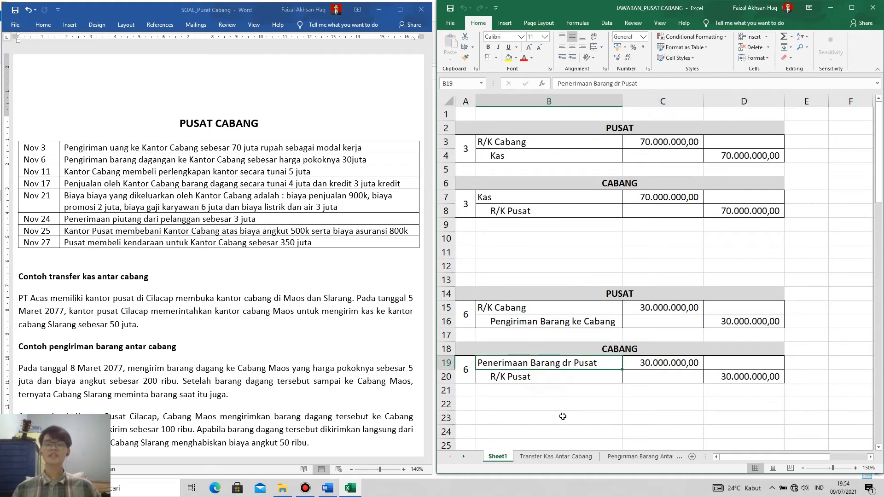
click(553, 377)
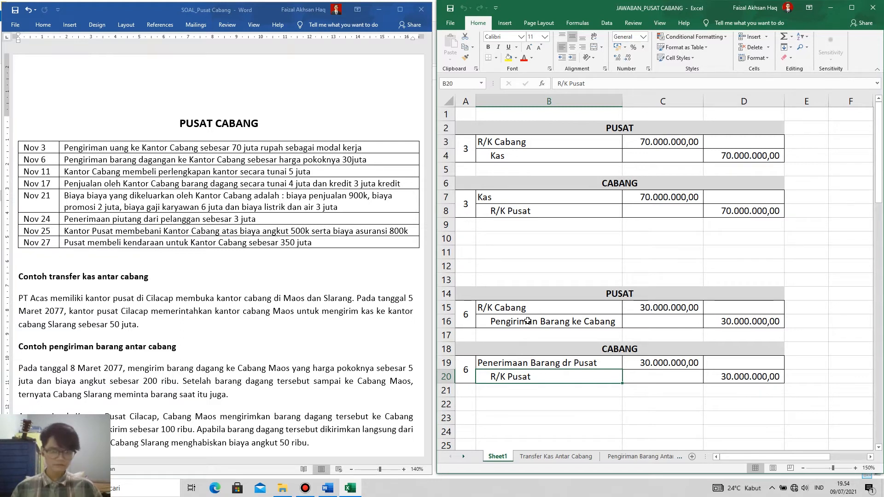
click(526, 320)
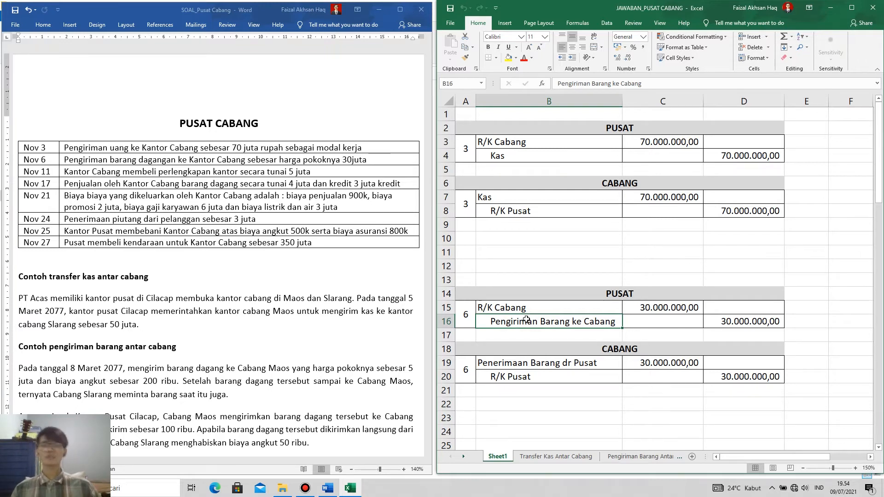
Compare the reciprocal R/K Cabang and R/K Pusat accounts in the PUSAT and CABANG journals of entry 3, starting from entry 6's R/K Cabang.
click(526, 308)
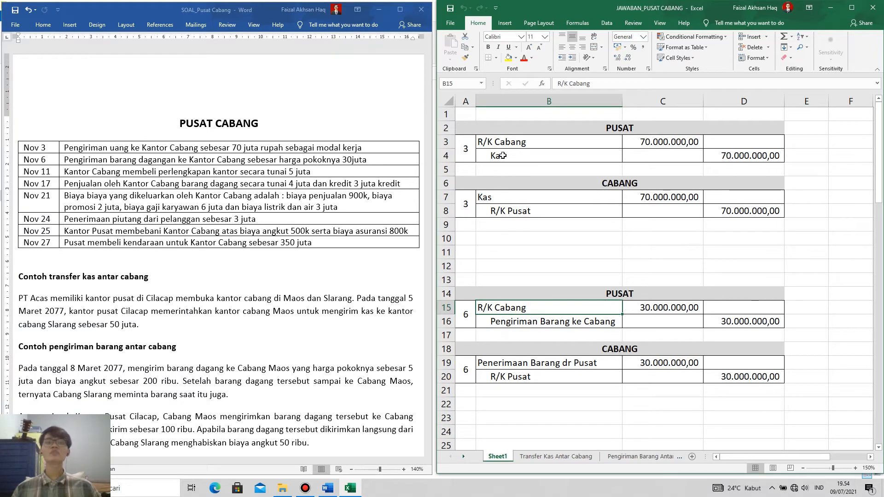
click(503, 143)
click(507, 212)
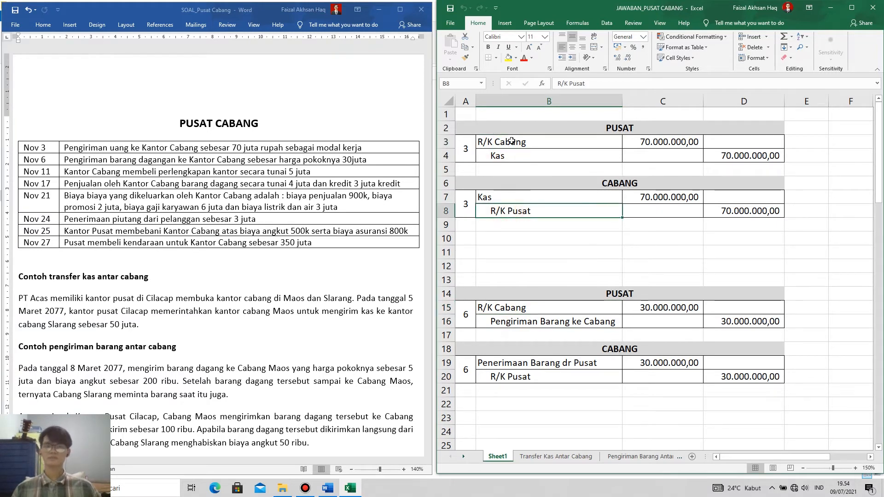
click(506, 142)
click(510, 211)
click(510, 143)
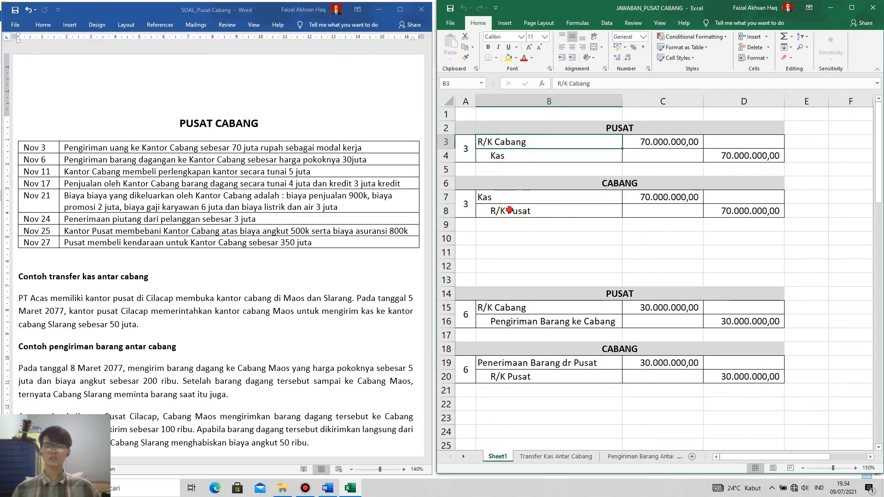
click(509, 210)
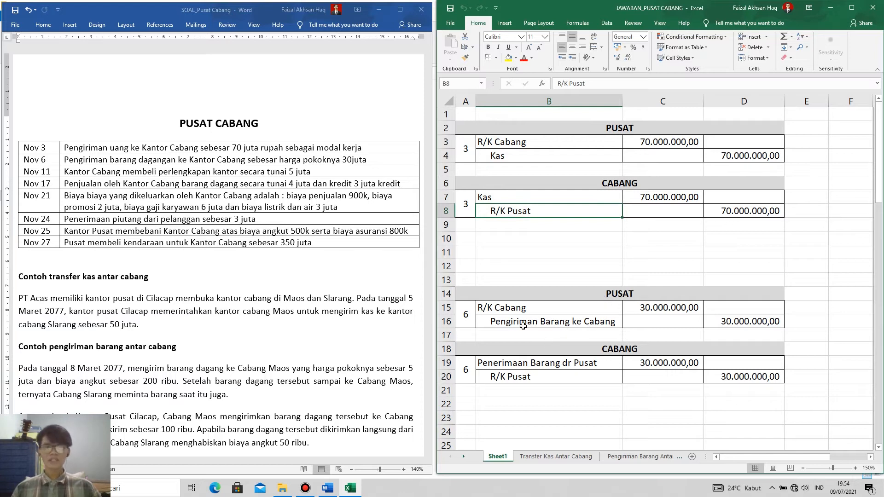
Review the Pengiriman Barang ke Cabang account in the PUSAT journal of entry 6 against the branch's goods receipt account.
click(530, 325)
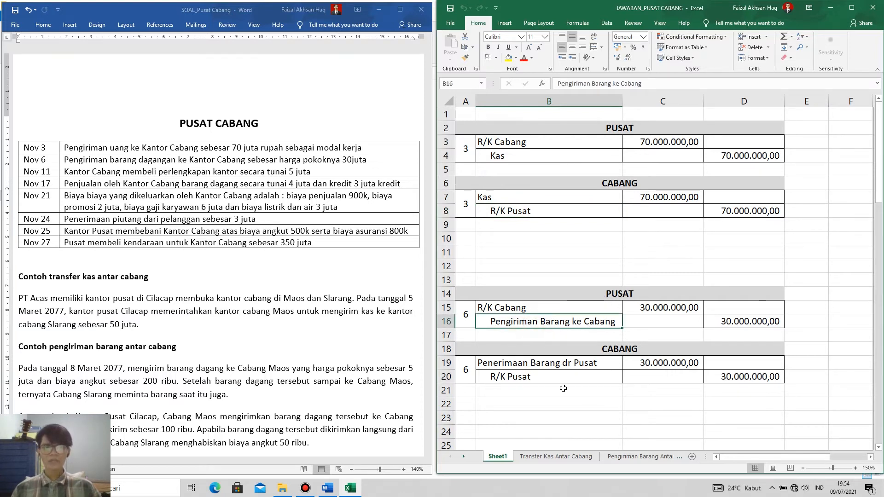
click(557, 364)
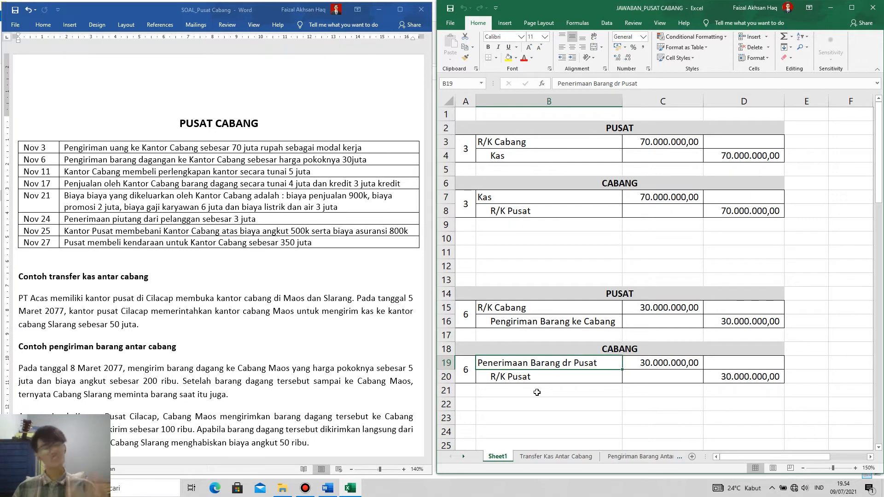
click(531, 319)
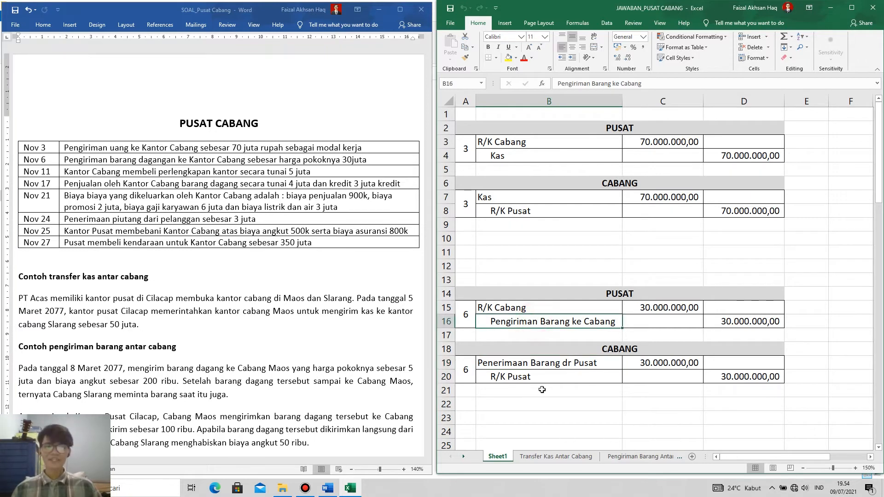
click(629, 296)
click(517, 323)
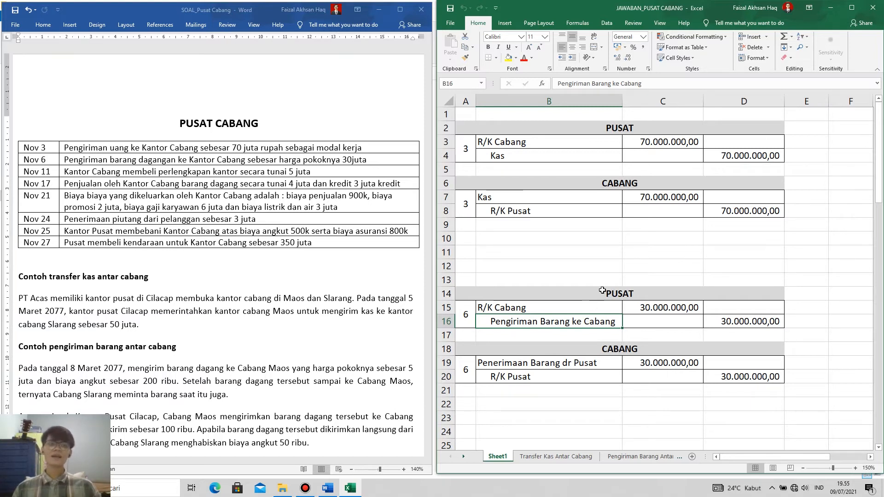
click(601, 291)
click(541, 321)
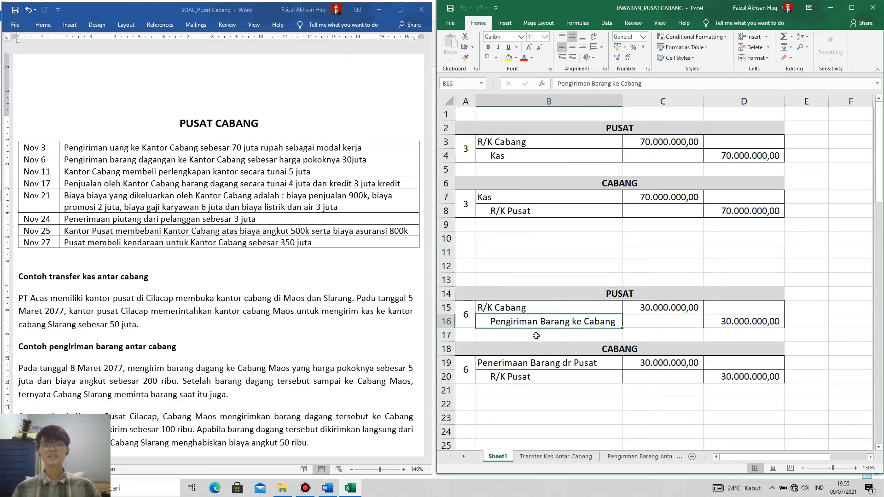
Compare Penerimaan Barang dr Pusat under CABANG with the head office's matching shipment account in entry 6.
click(611, 346)
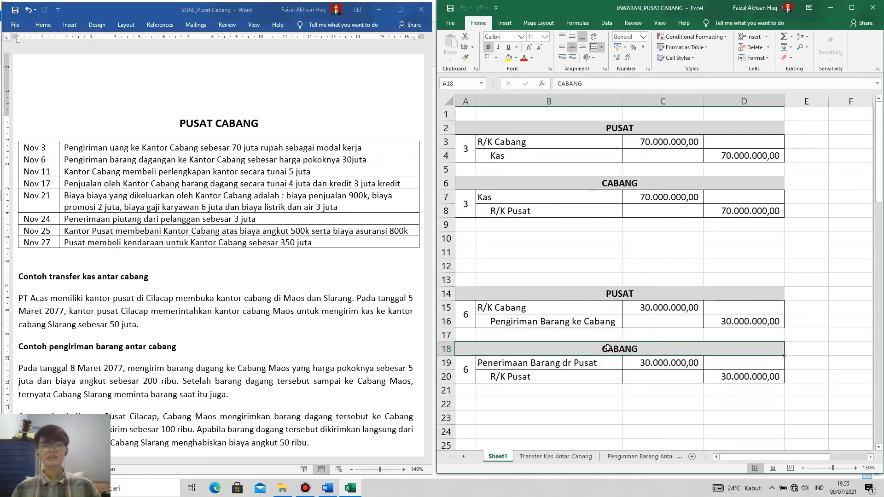
click(562, 368)
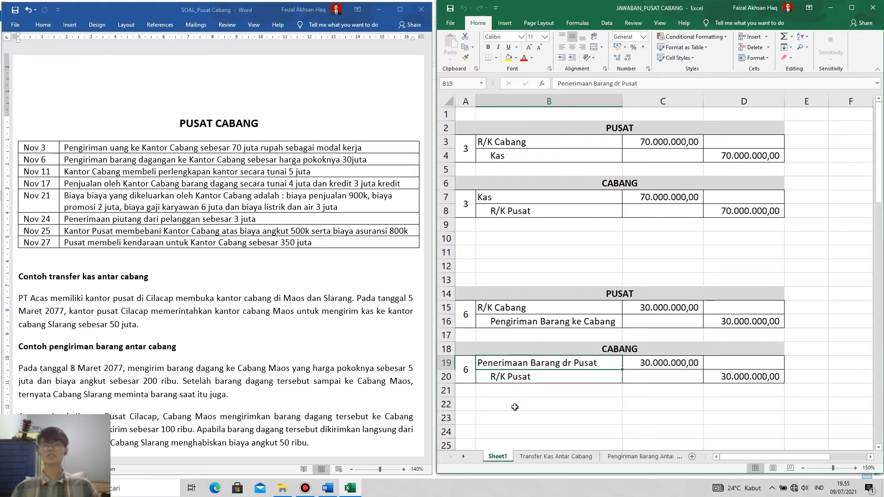
click(578, 295)
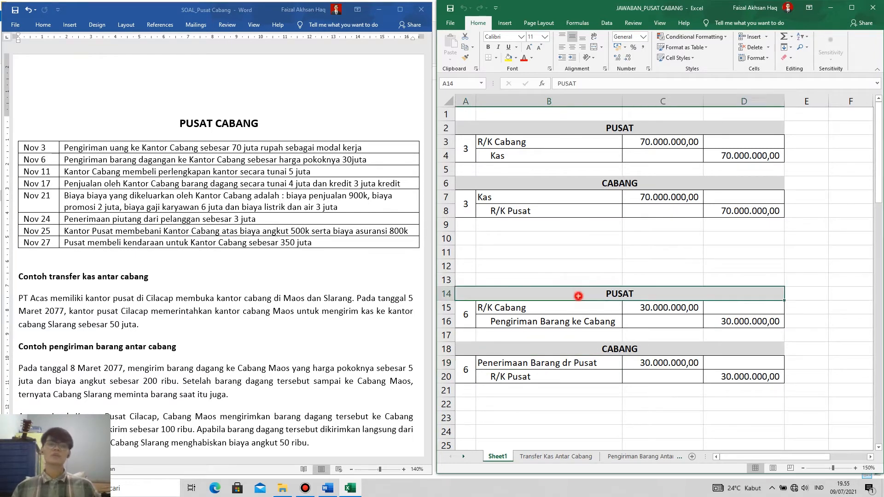
click(560, 319)
click(590, 349)
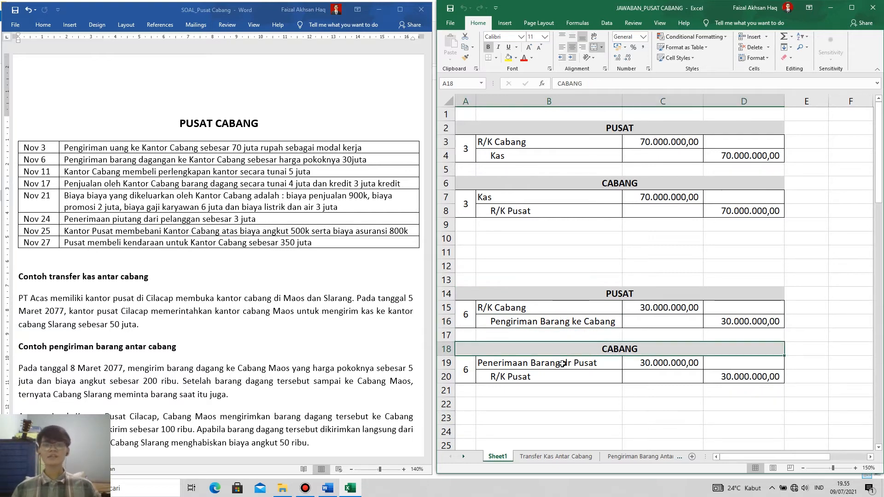
click(565, 365)
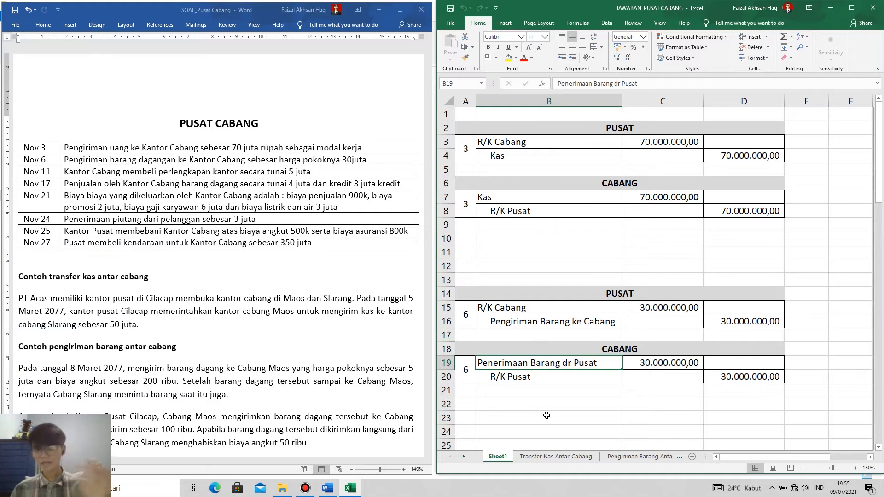
Review the Perlengkapan and Kas accounts in the CABANG journal of entry 11 for the cash purchase of office supplies.
scroll(554, 376, down, 2)
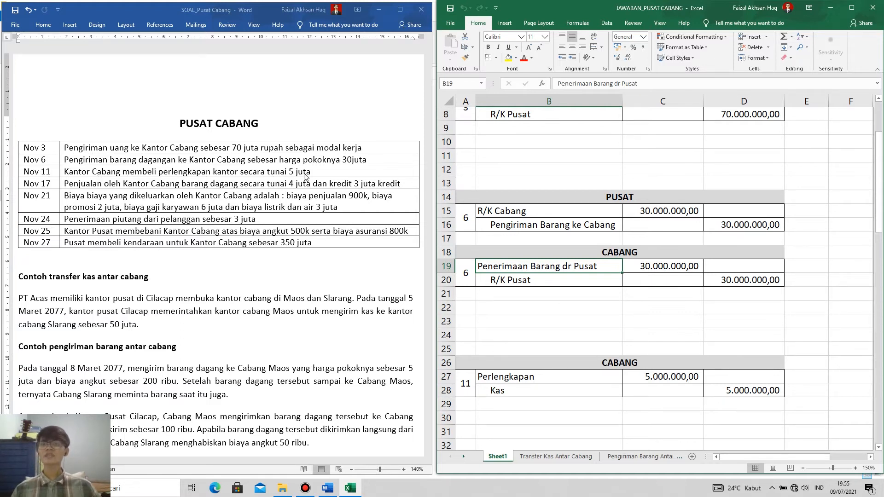
scroll(611, 284, down, 2)
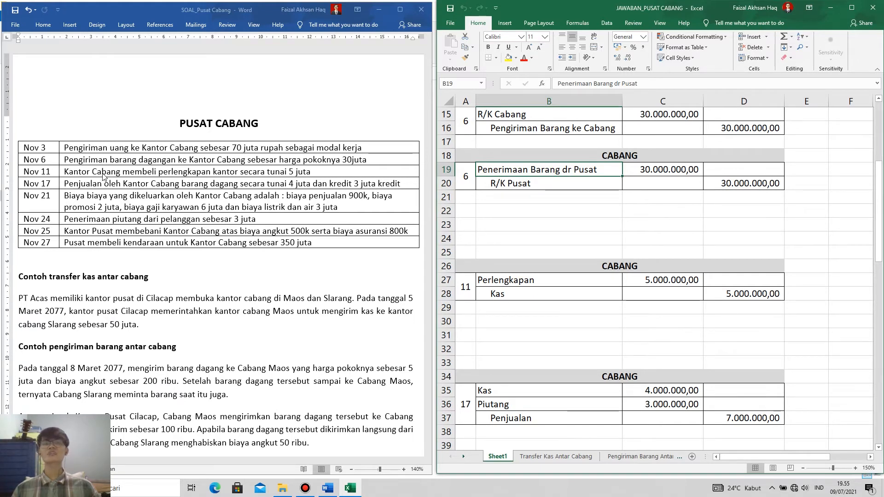
click(603, 271)
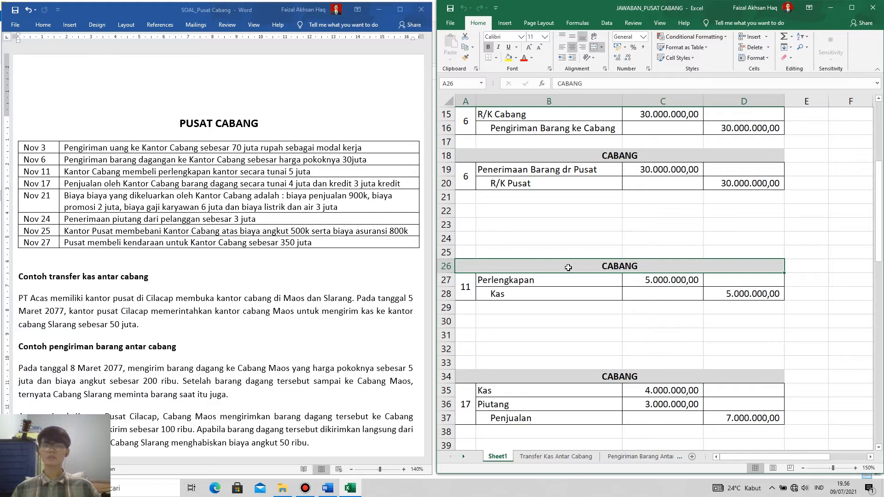
click(496, 279)
click(516, 294)
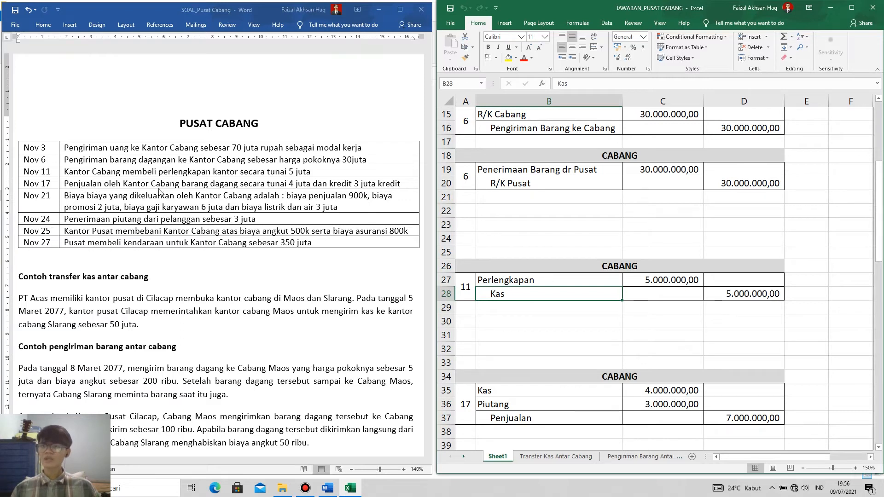
Review the Kas, Piutang and Penjualan accounts and their amounts in the CABANG sales journal of entry 17.
scroll(588, 345, down, 3)
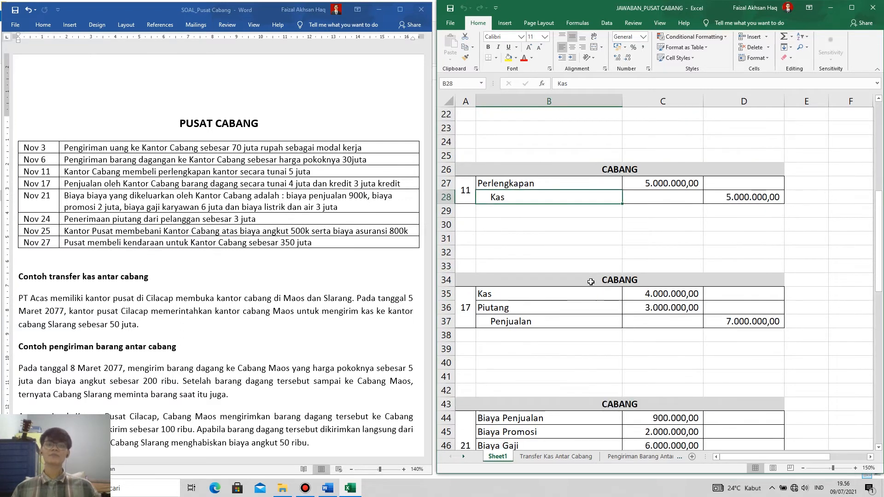
click(591, 282)
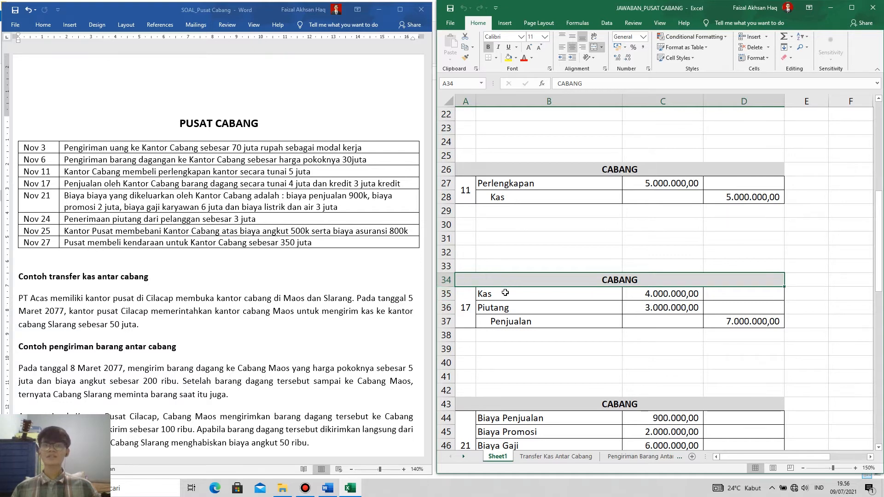
click(672, 295)
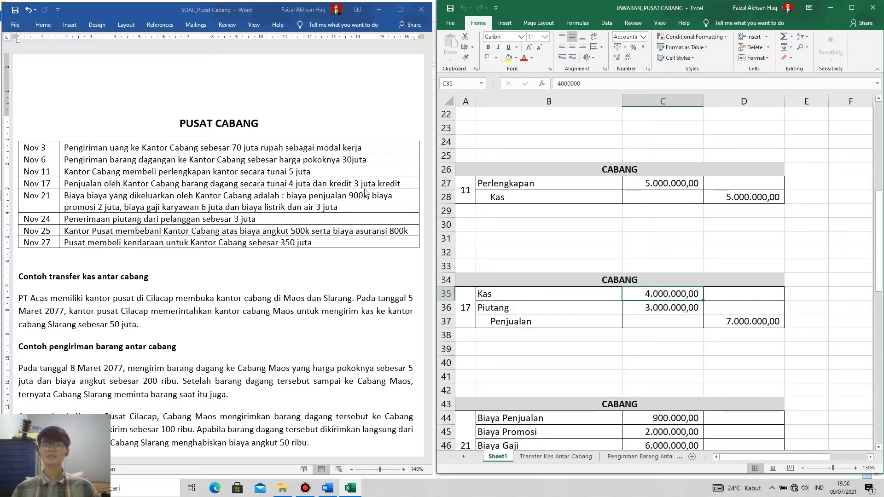
click(514, 303)
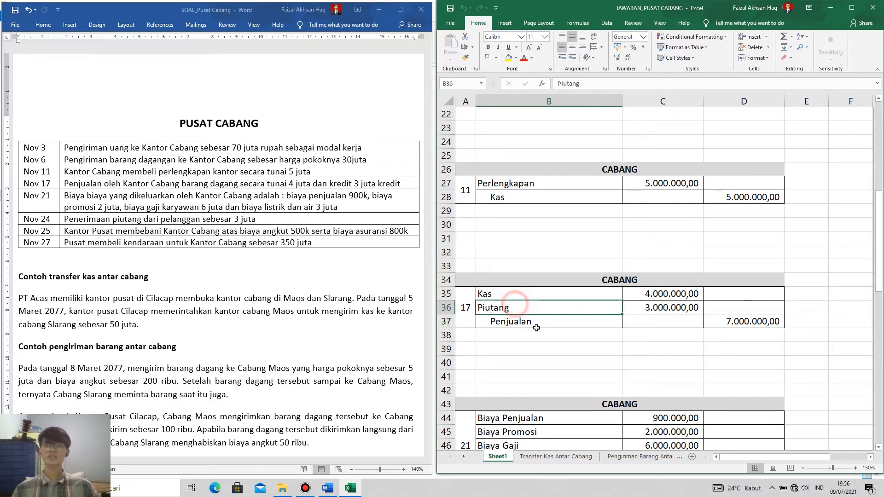
click(650, 314)
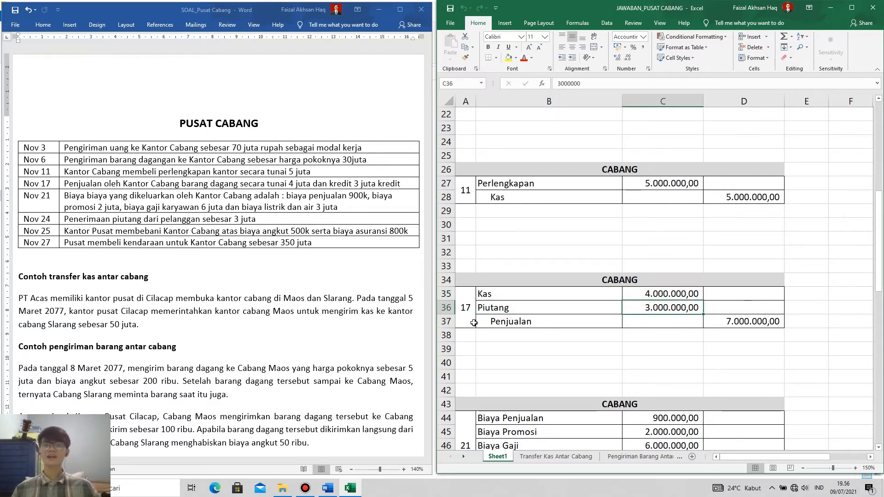
click(535, 326)
click(751, 325)
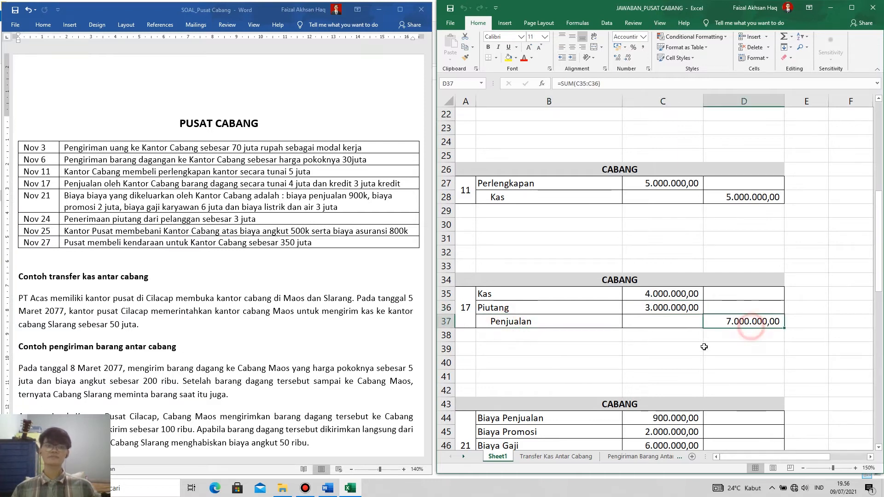
click(493, 293)
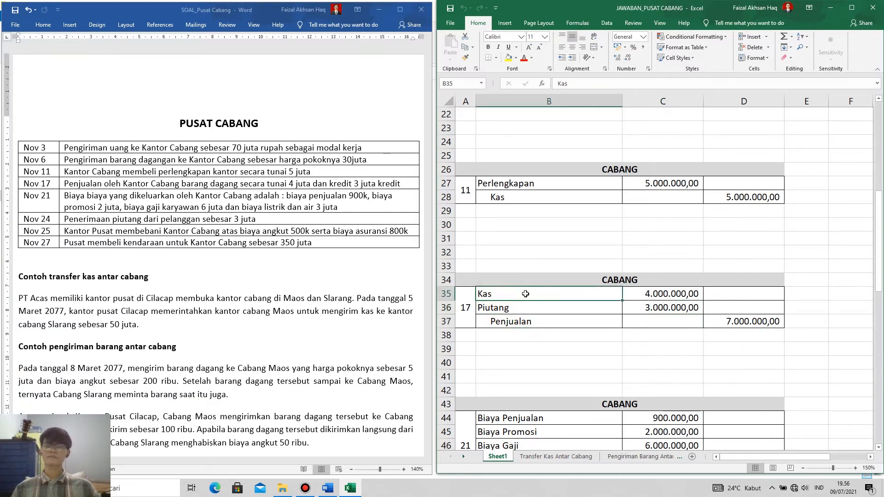
click(522, 319)
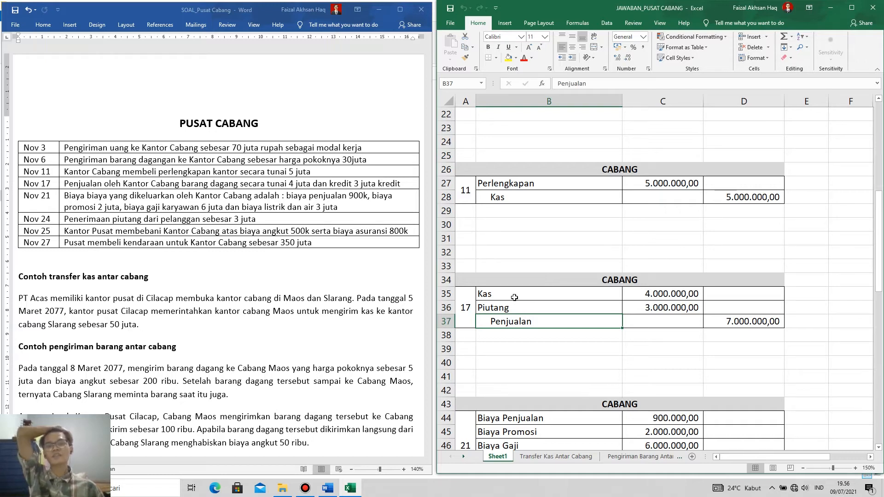
Recheck the full CABANG entry 17, from the Kas and Piutang debits to the Penjualan credit.
drag(511, 297, 721, 321)
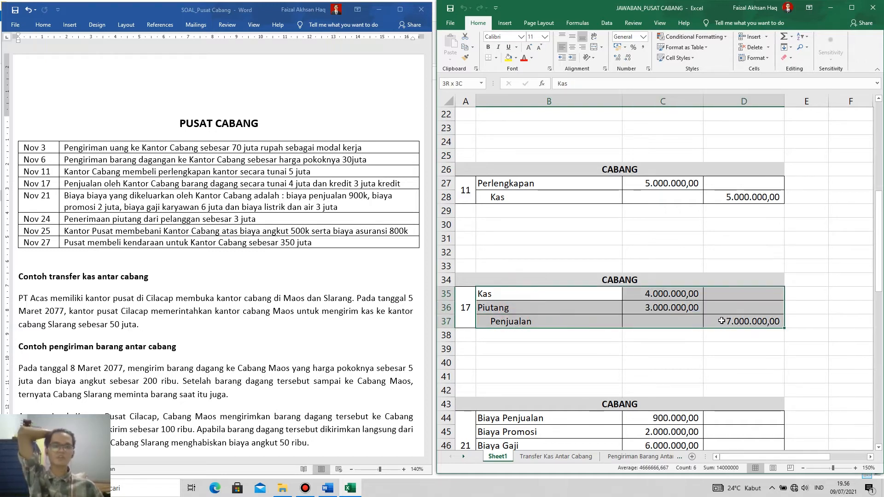
drag(504, 296, 714, 319)
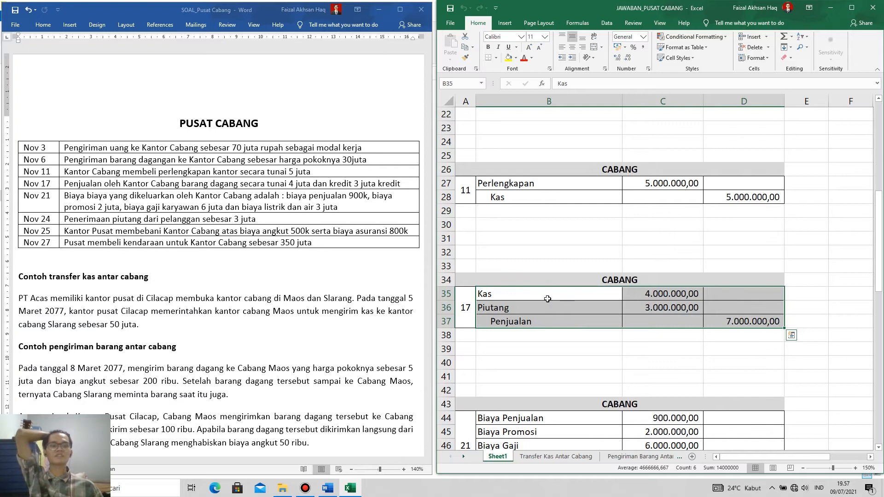
click(529, 297)
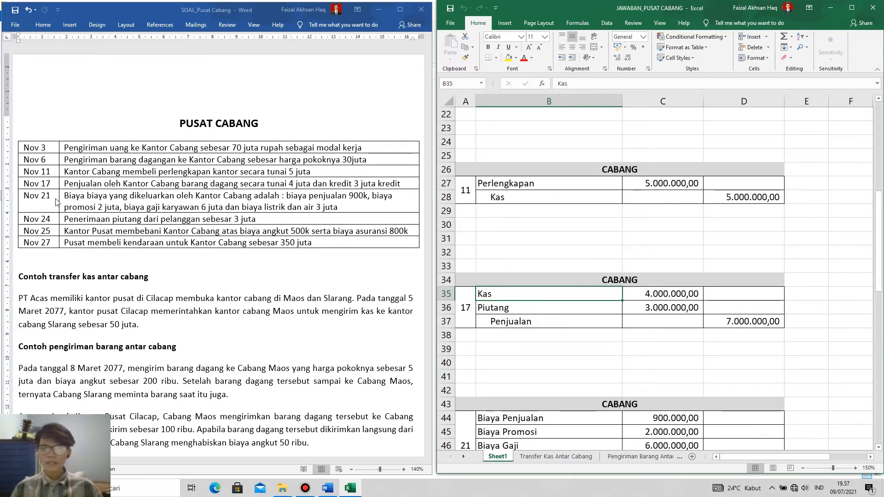
Review the four expense accounts and the Kas credit in the CABANG journal of entry 21 against the Nov 21 transaction.
scroll(594, 350, down, 5)
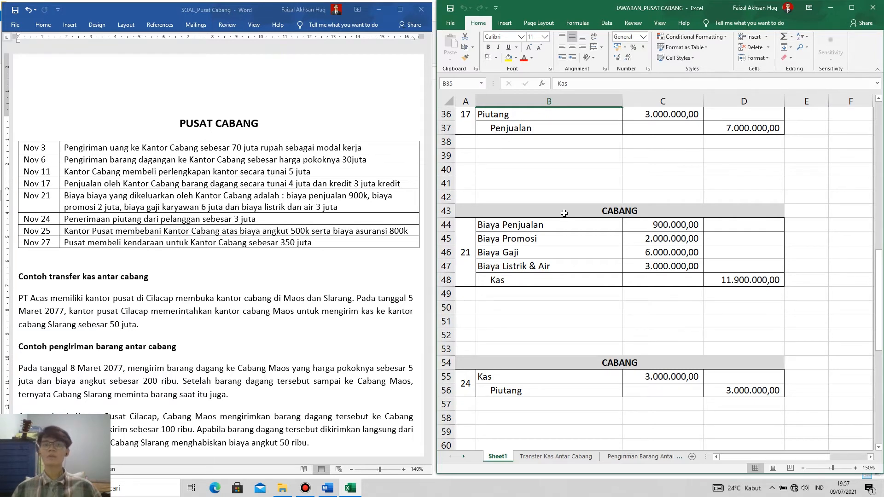
click(564, 213)
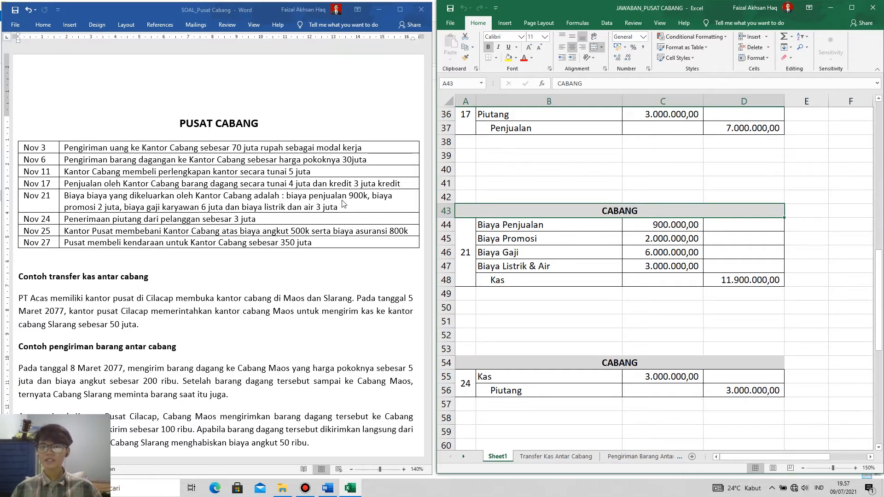
drag(511, 225, 518, 265)
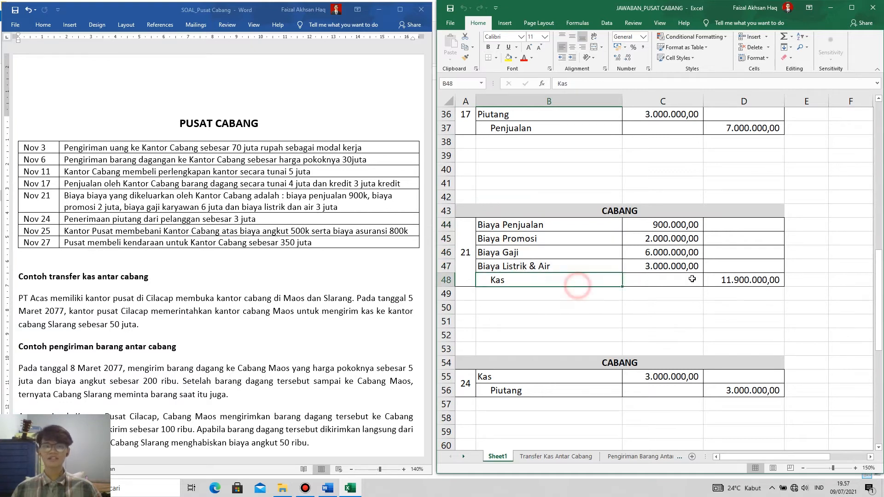
click(767, 282)
drag(663, 227, 667, 267)
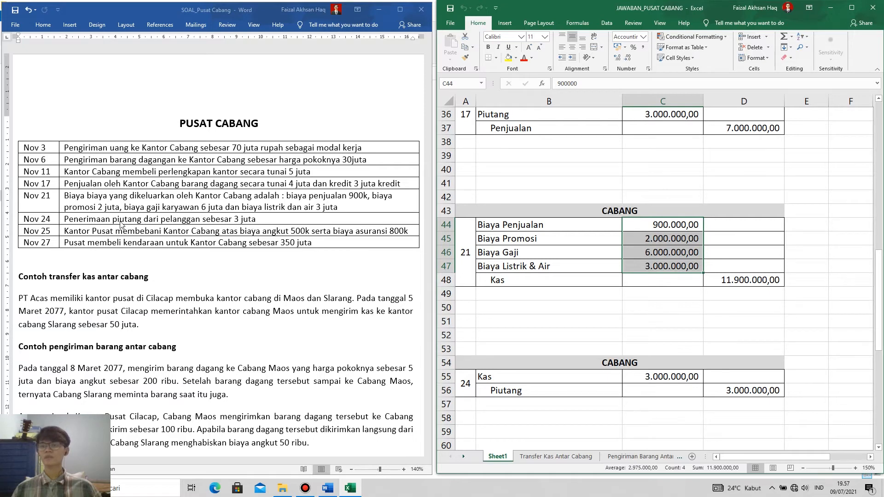
Review the Kas and Piutang accounts in the CABANG journal of entry 24 for the receivable collected from customers.
scroll(612, 289, down, 3)
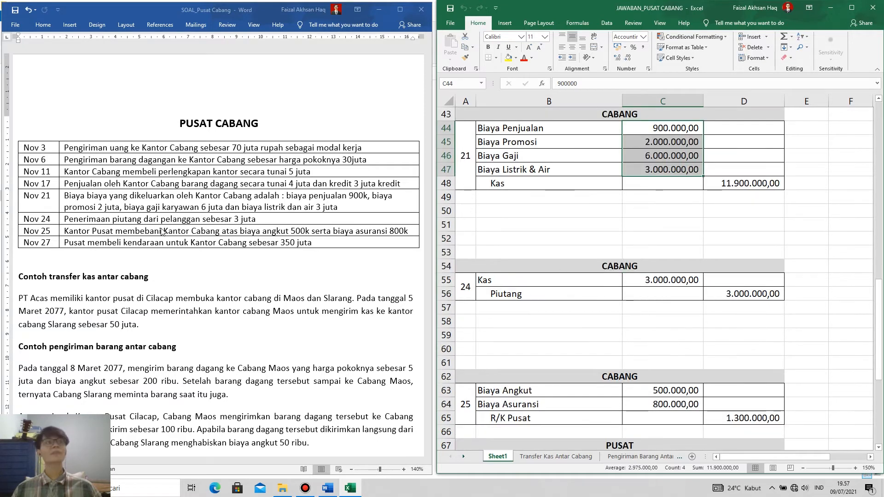
click(193, 324)
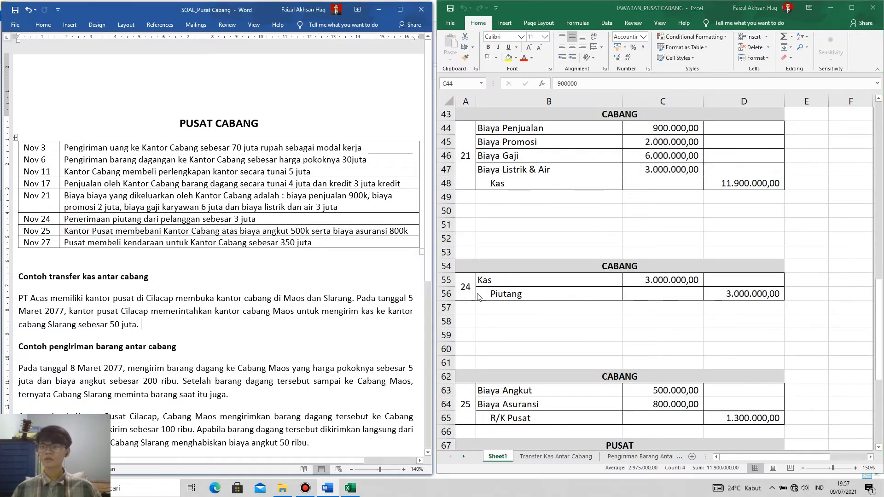
click(640, 311)
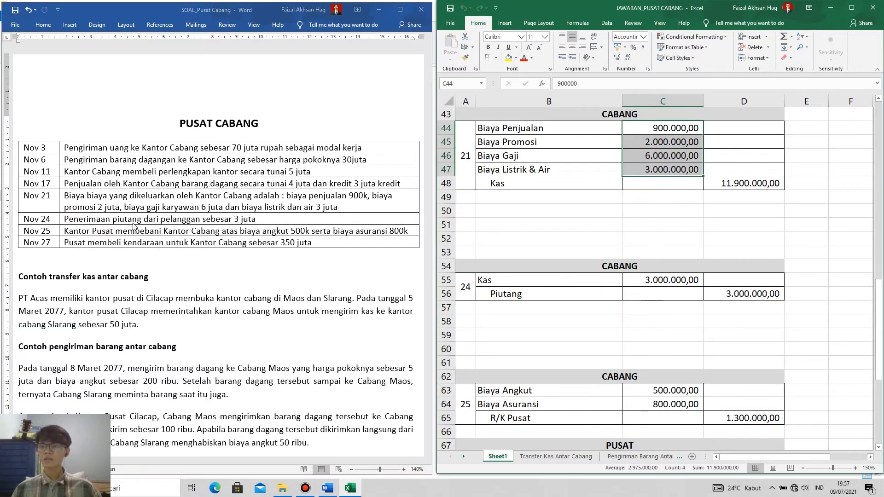
click(546, 284)
click(531, 295)
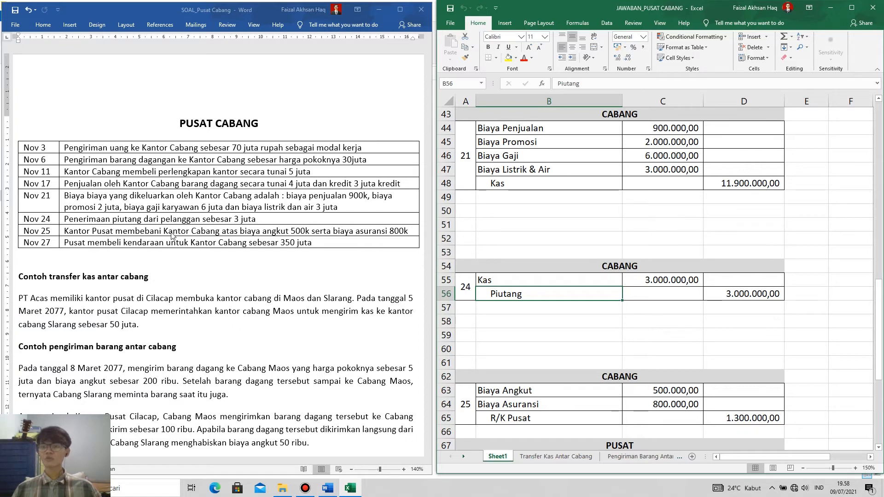
Review Biaya Angkut, Biaya Asuransi and R/K Pusat in the CABANG journal of entry 25 against the Nov 25 transaction.
scroll(566, 267, down, 2)
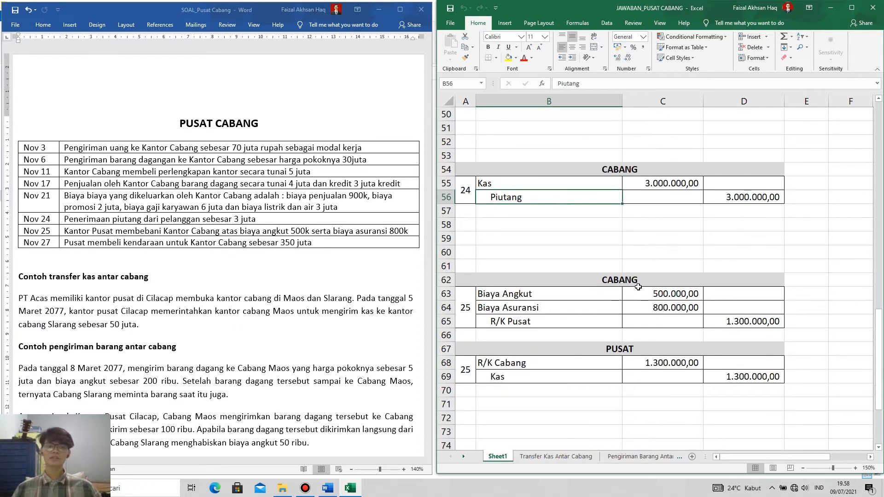
scroll(565, 276, down, 2)
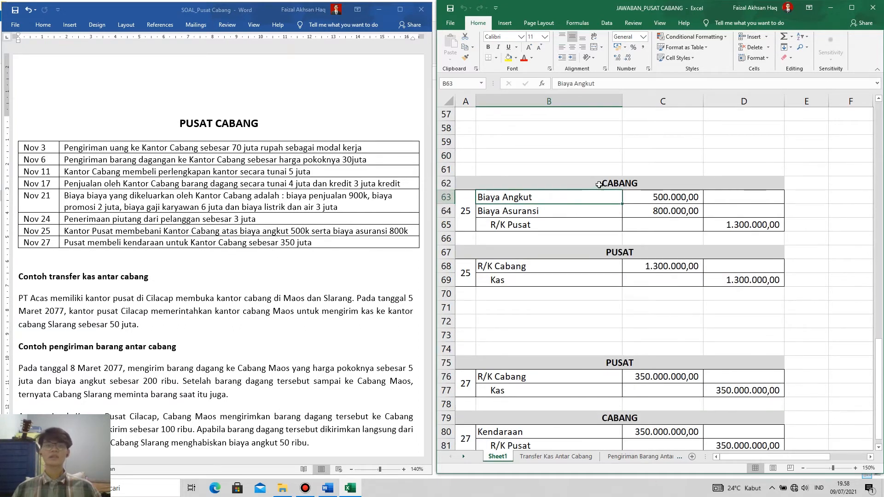
click(598, 183)
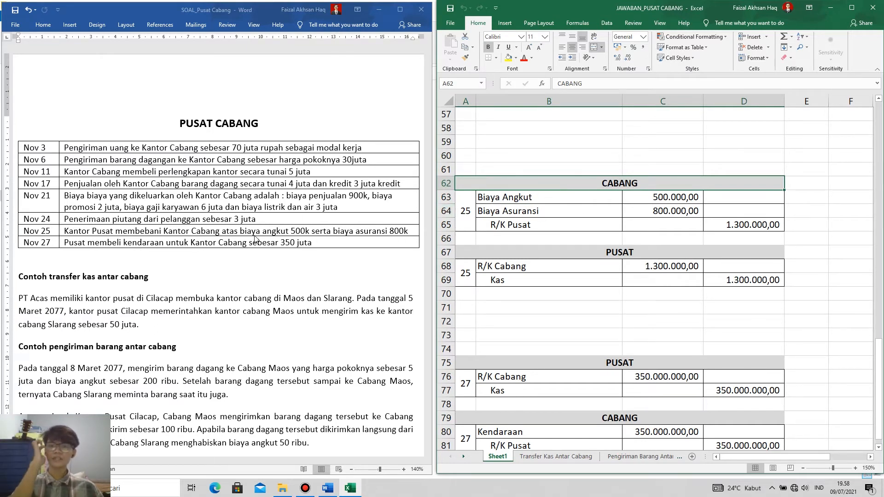
click(527, 199)
click(681, 197)
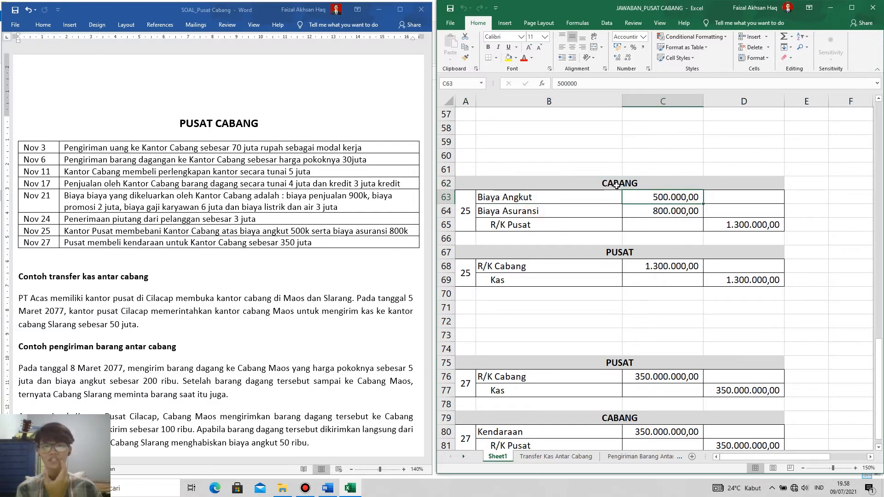
click(517, 210)
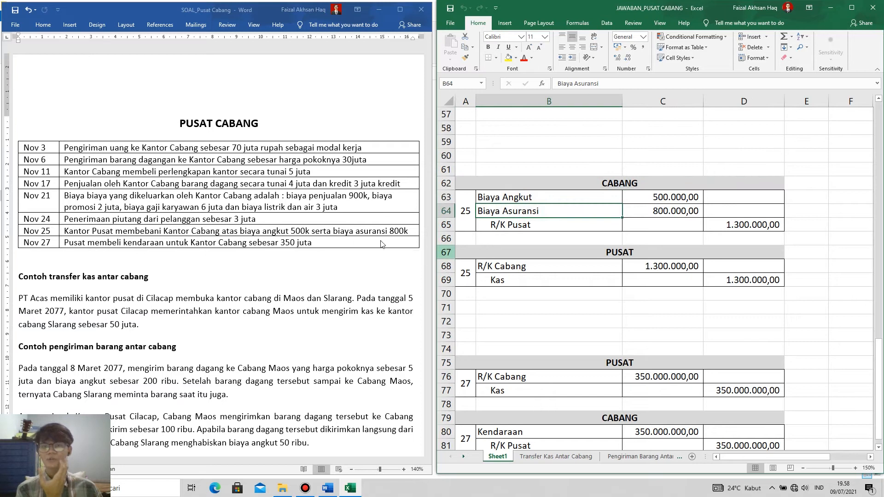
drag(533, 197, 662, 211)
click(547, 226)
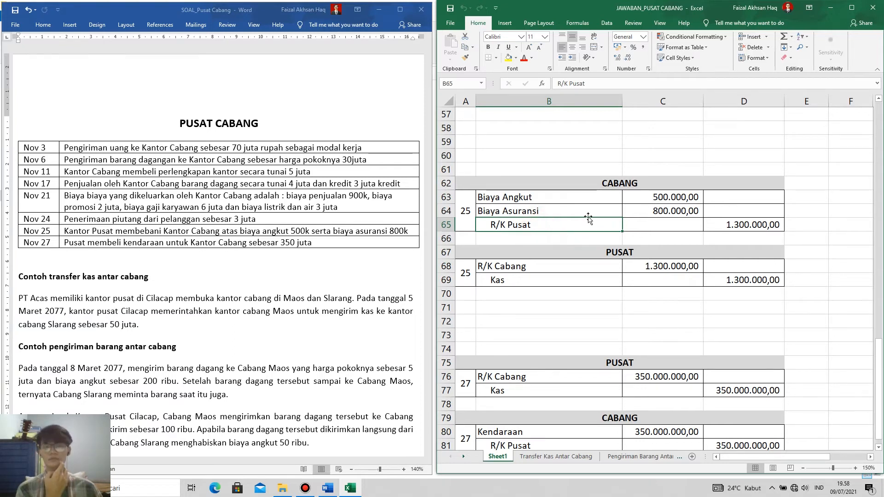
Review the R/K Cabang and Kas accounts in the PUSAT journal of entry 25 for the expenses charged to the branch.
click(610, 182)
click(596, 252)
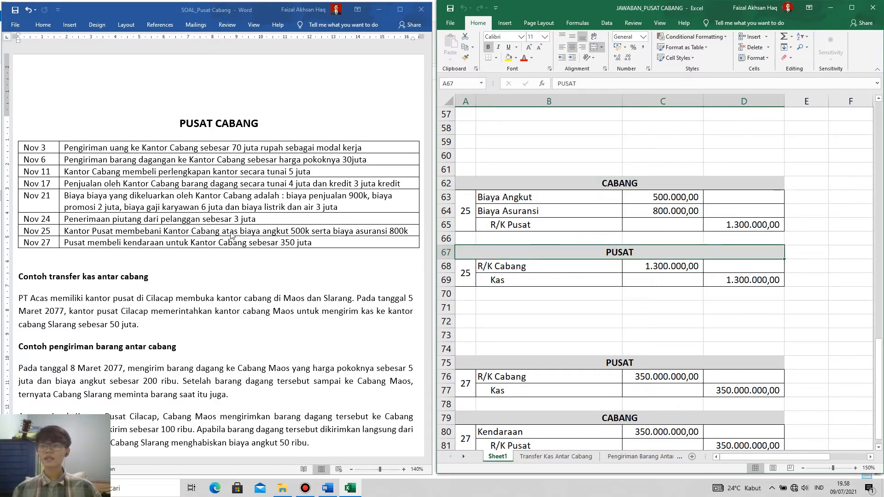
click(523, 267)
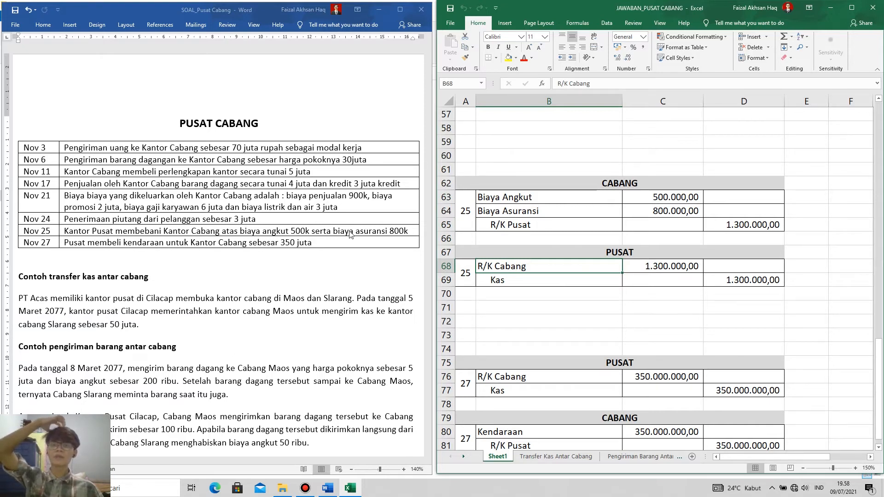
click(596, 251)
click(521, 281)
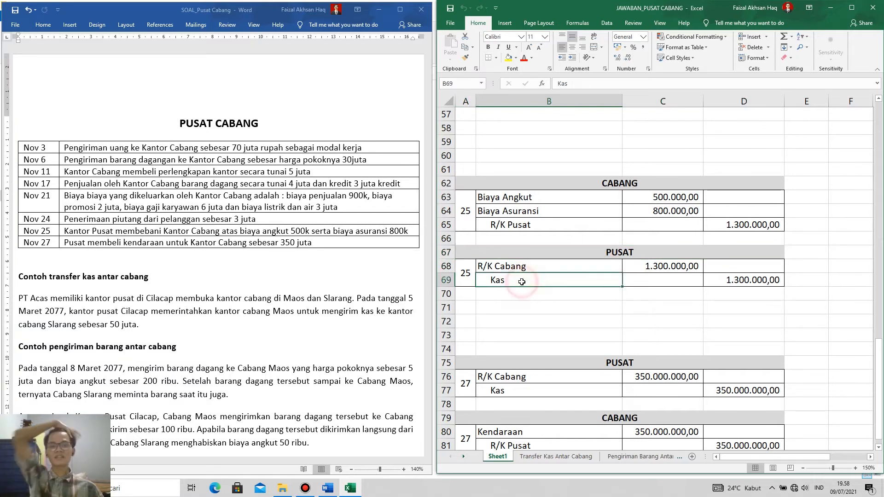
click(760, 279)
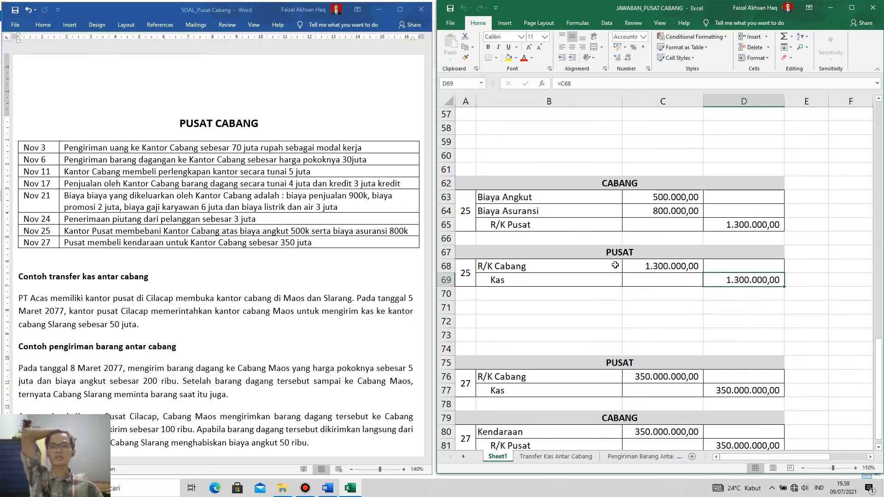
Check the R/K Pusat credit in the CABANG journal of entry 25 against the freight and insurance amounts.
click(739, 222)
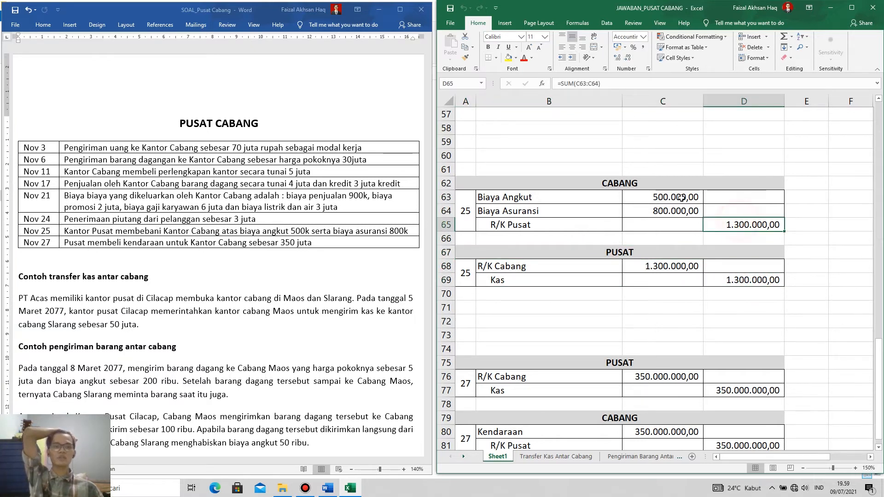
drag(682, 197, 682, 212)
click(682, 291)
Review the Kas and R/K Cabang accounts in the PUSAT journal of entry 27 for the branch vehicle purchase.
scroll(674, 312, down, 5)
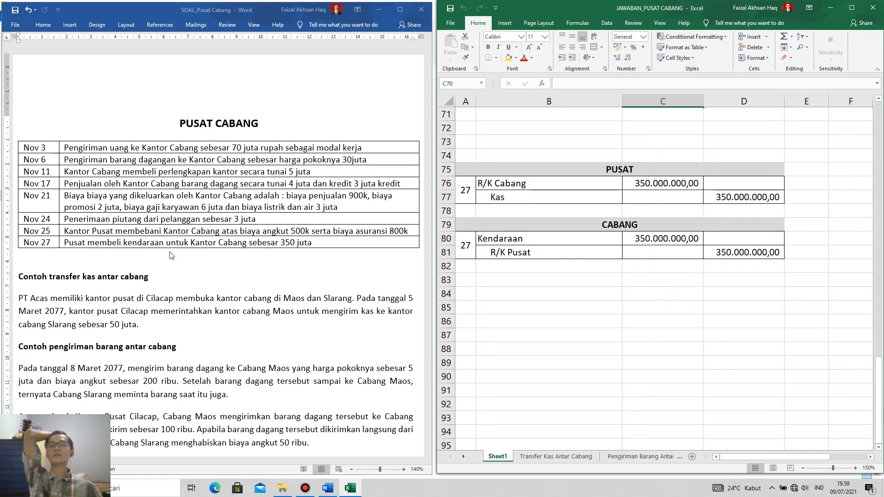
click(616, 168)
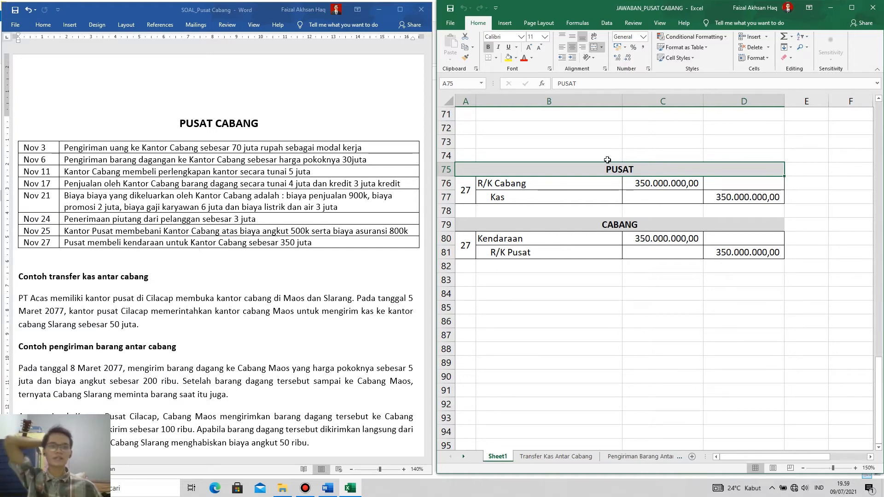
click(541, 199)
click(755, 199)
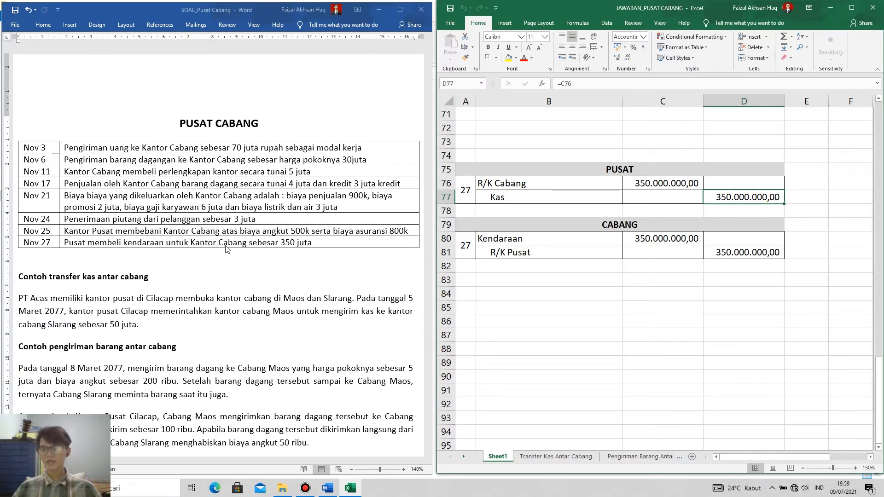
click(547, 182)
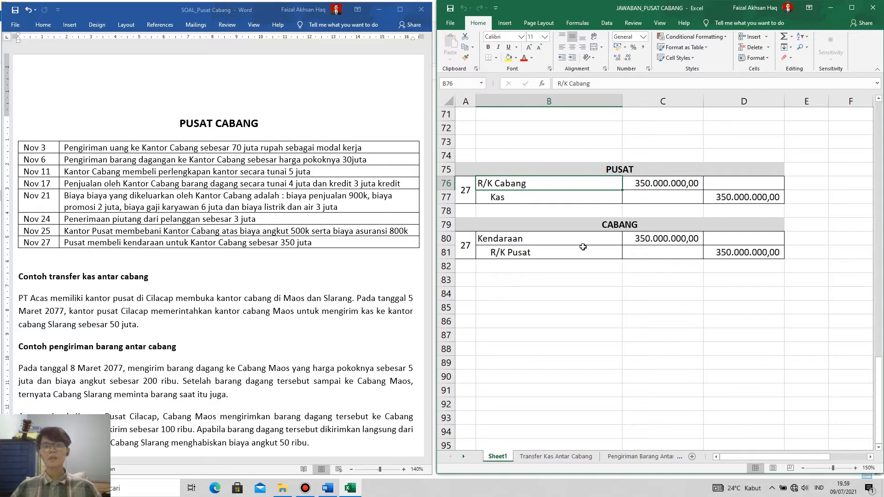
Review the Kendaraan account, its amount and the R/K Pusat account in the CABANG journal of entry 27.
click(509, 240)
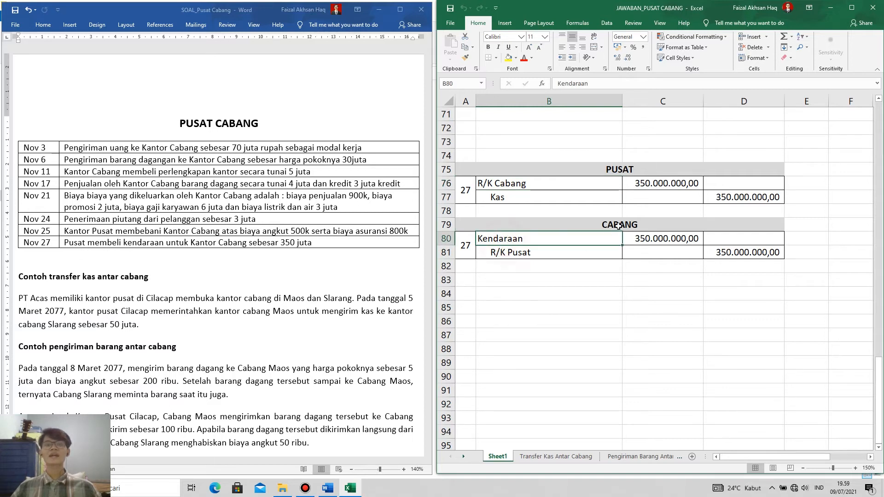
click(659, 238)
click(512, 253)
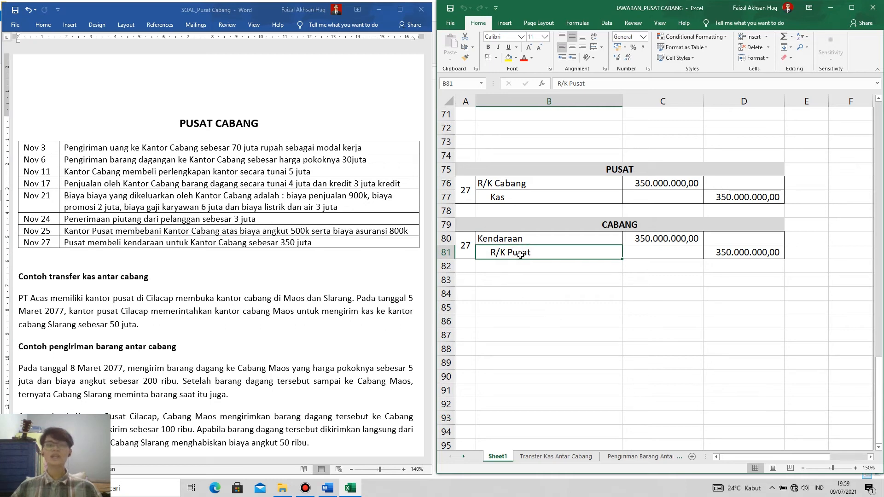
Compare R/K Cabang in the PUSAT journal with R/K Pusat in the CABANG journal of entry 27.
click(514, 184)
click(531, 251)
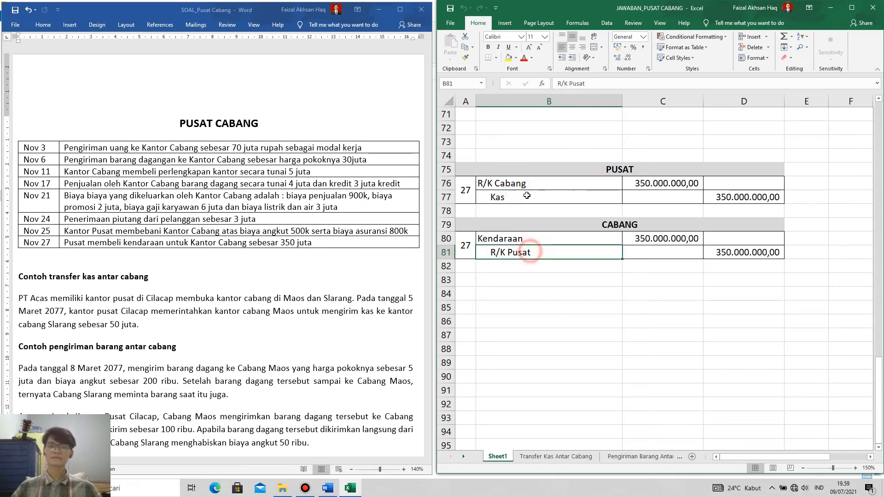
click(518, 183)
click(532, 252)
click(523, 184)
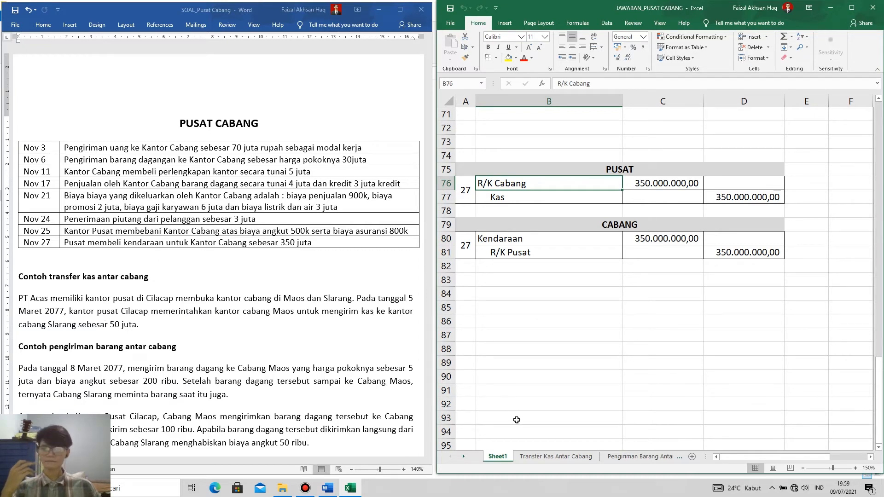
Open the Transfer Kas Antar Cabang sheet and review the Kas and R/K Pusat Cilacap accounts in the CABANG MAOS journal.
click(565, 456)
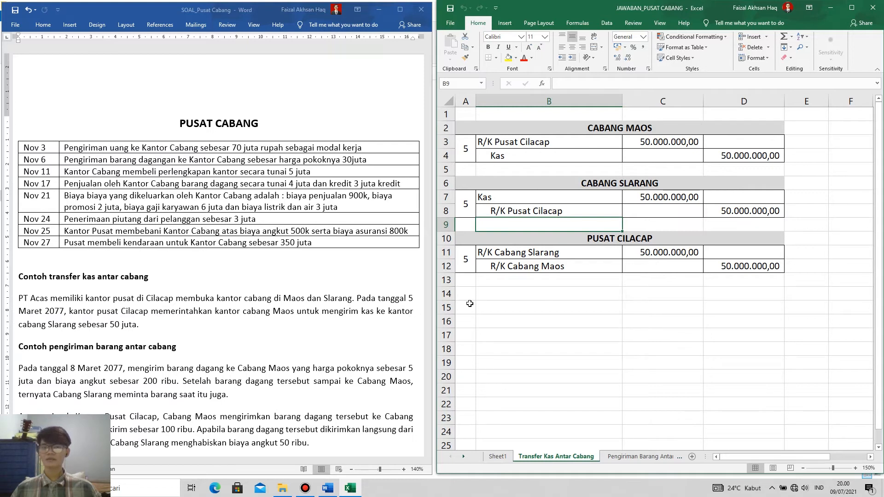
click(573, 294)
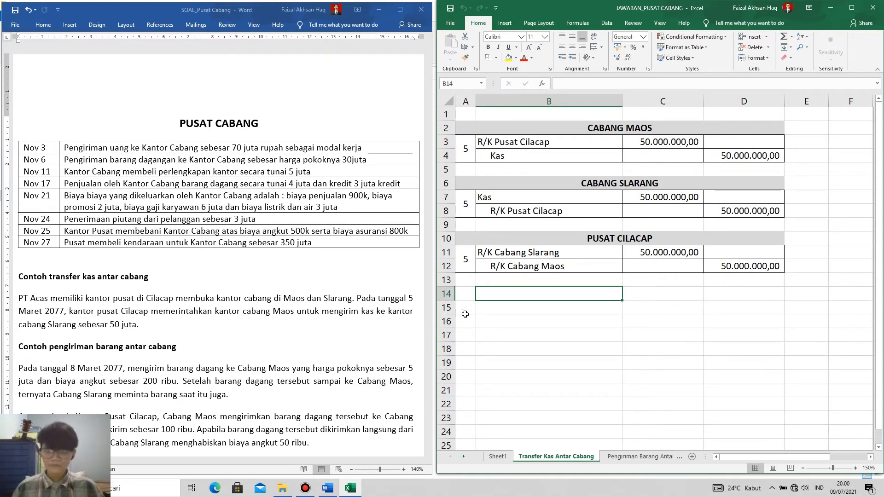
click(541, 139)
click(565, 127)
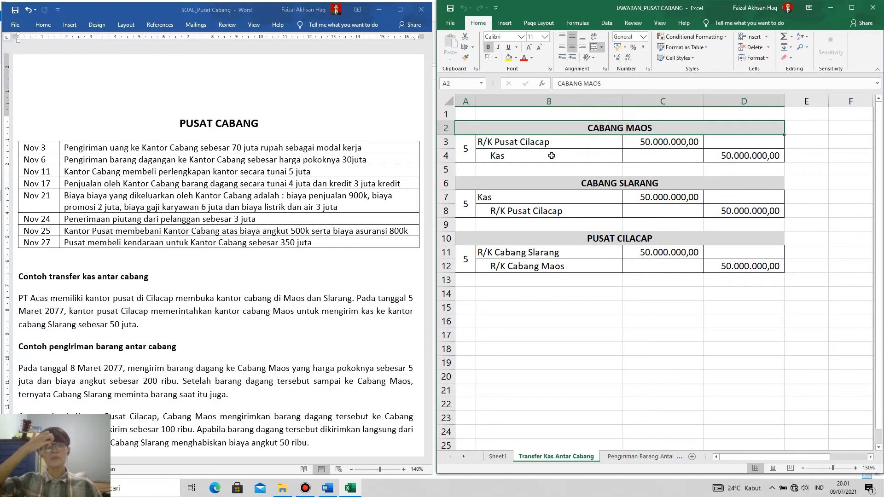
click(694, 157)
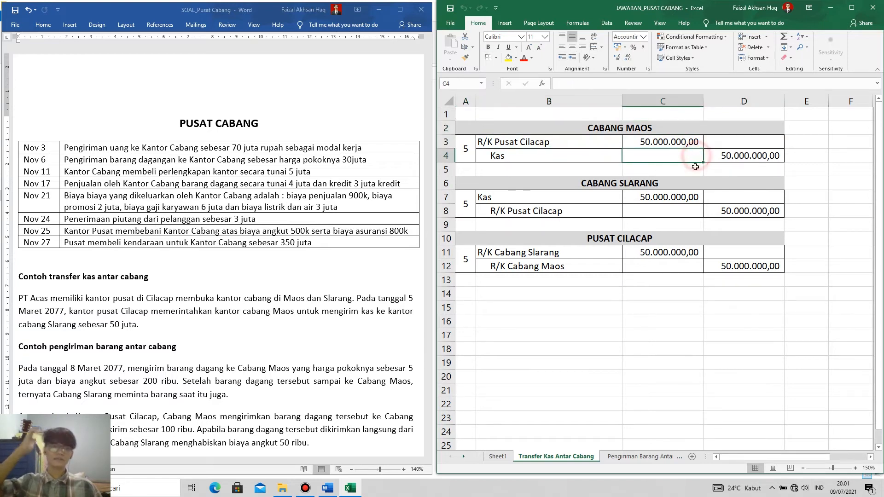
click(555, 141)
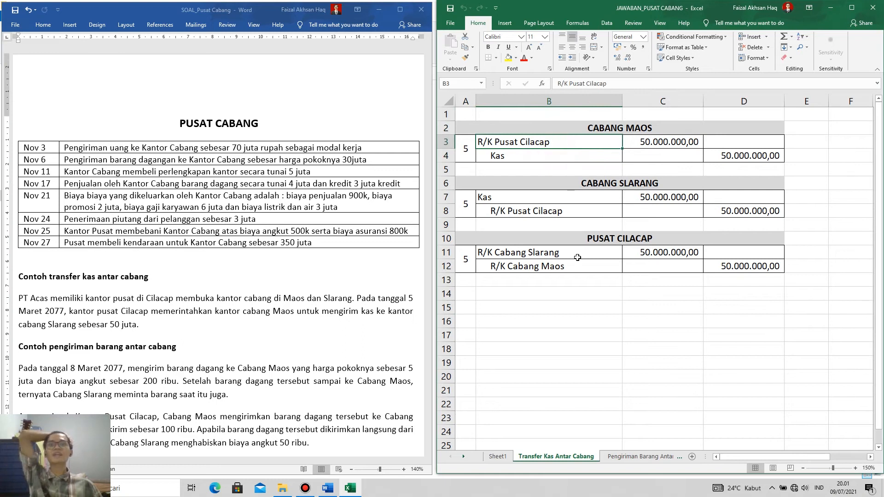
Review Kas in the CABANG MAOS journal and the Kas amount and R/K Pusat Cilacap account in the CABANG SLARANG journal.
click(546, 152)
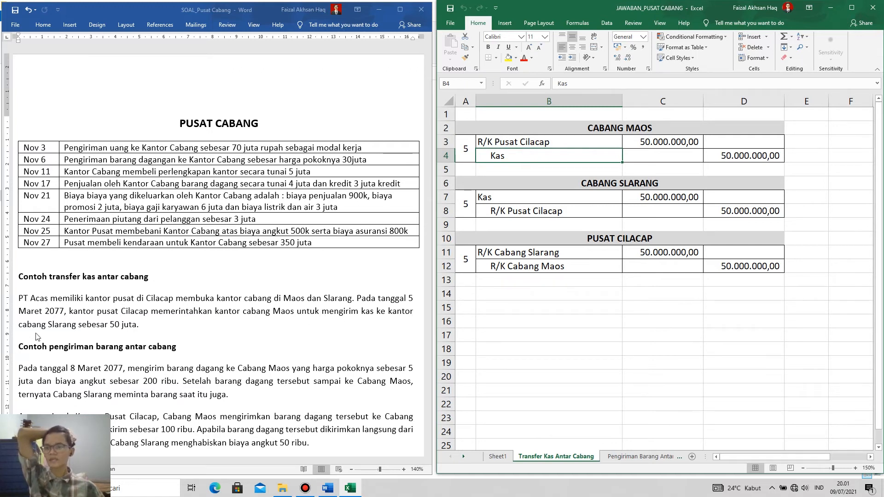
click(617, 181)
click(507, 199)
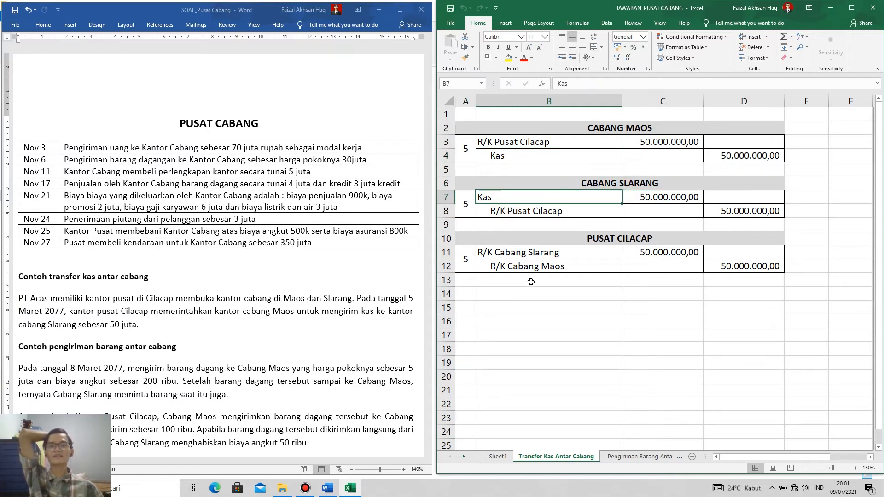
click(673, 197)
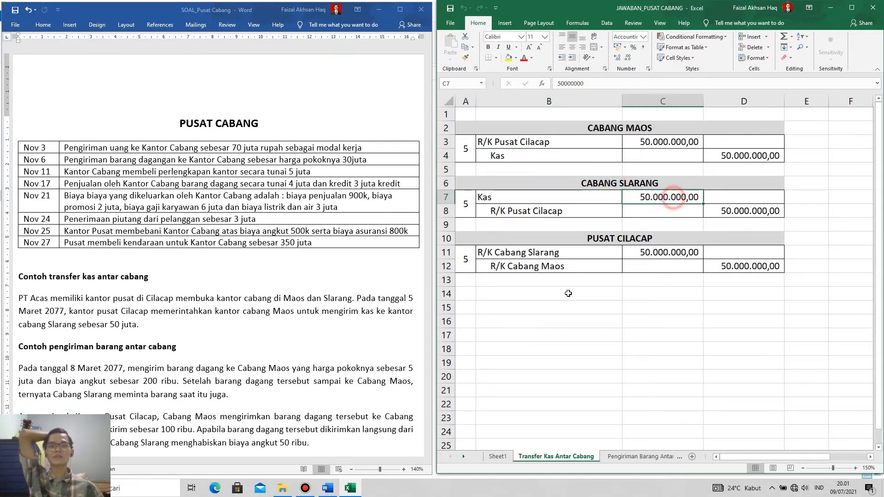
click(530, 211)
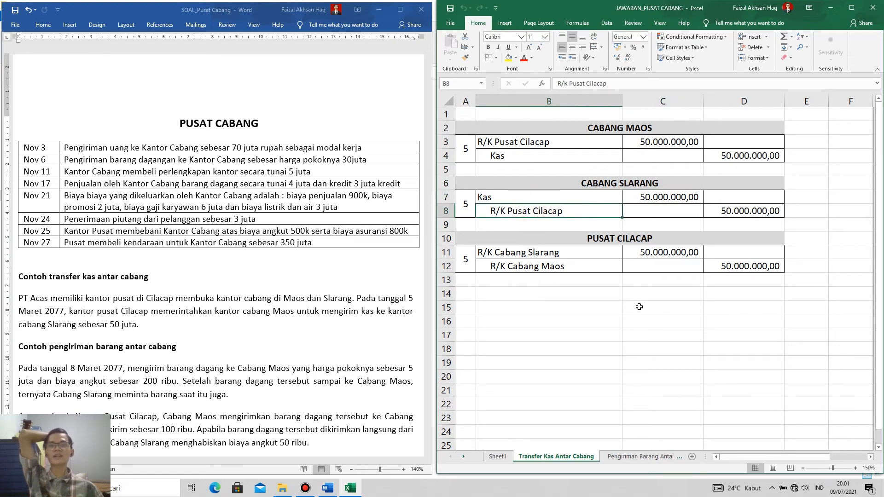
Compare R/K Pusat Cilacap in the CABANG MAOS journal with R/K Pusat Cilacap in the CABANG SLARANG journal.
click(524, 142)
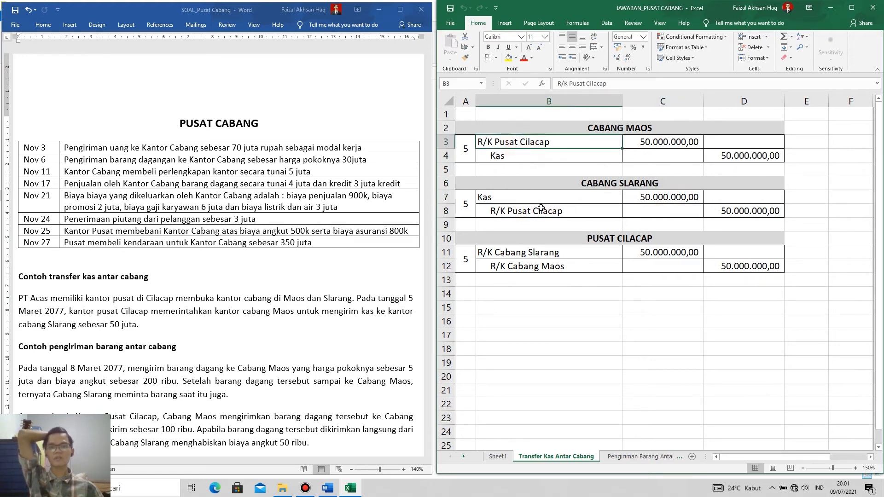
click(532, 210)
click(533, 145)
click(544, 210)
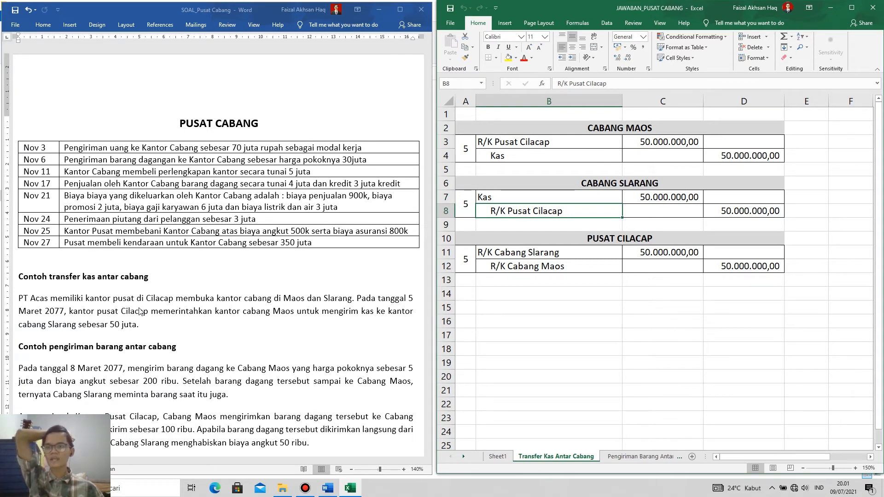
Review the R/K Cabang Slarang and R/K Cabang Maos accounts in the PUSAT CILACAP journal of the cash transfer.
click(585, 236)
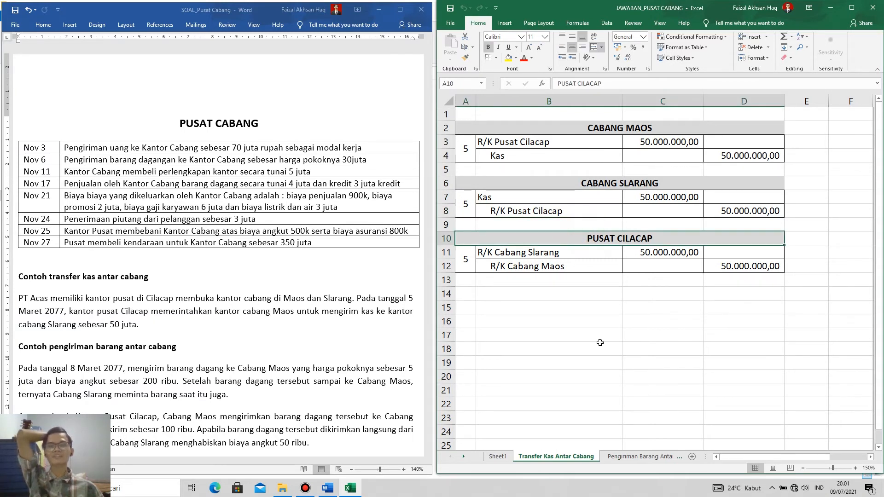
click(524, 253)
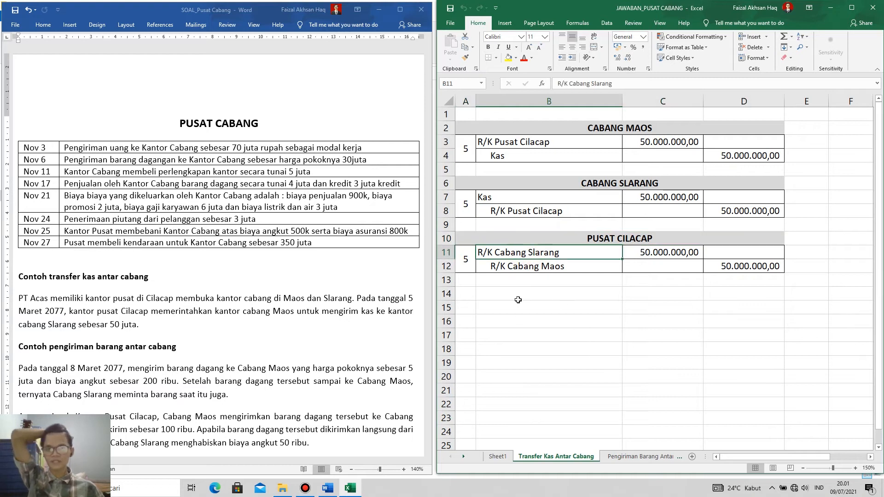
click(554, 264)
click(534, 253)
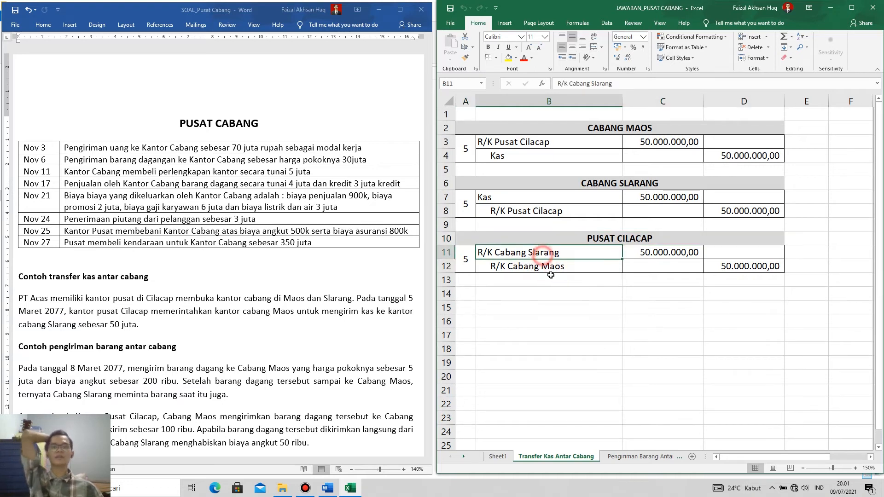
click(538, 265)
click(534, 251)
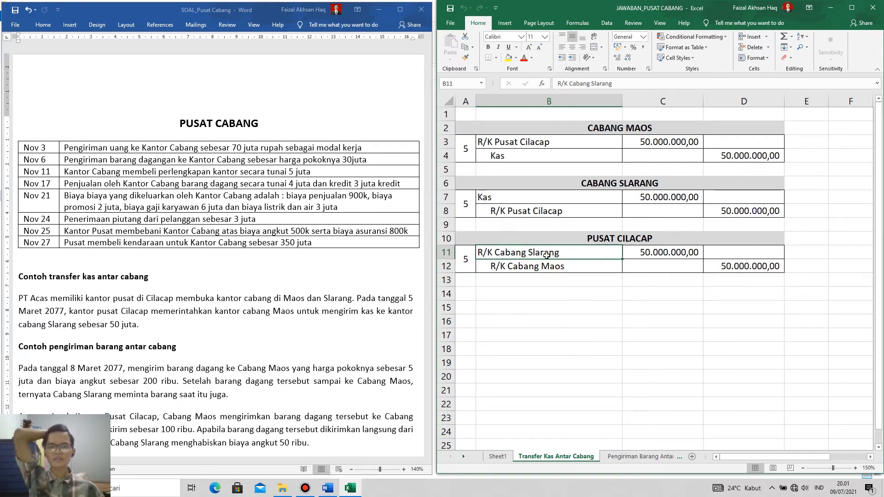
click(551, 264)
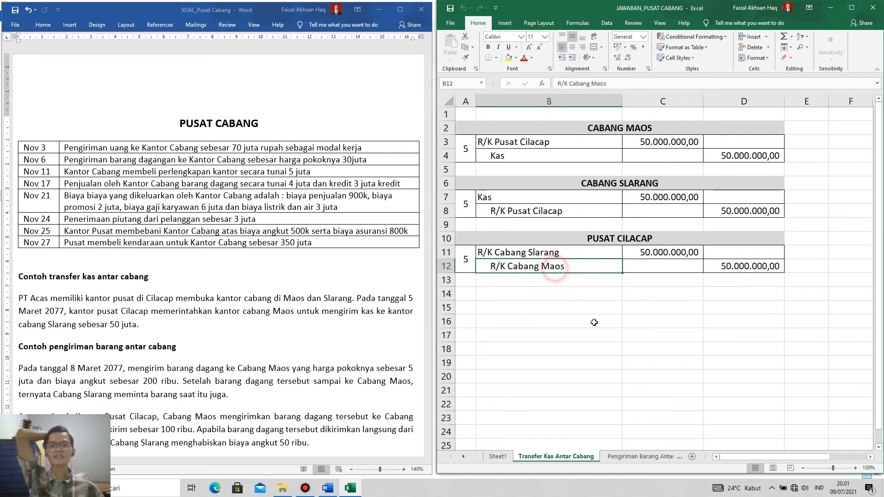
click(551, 255)
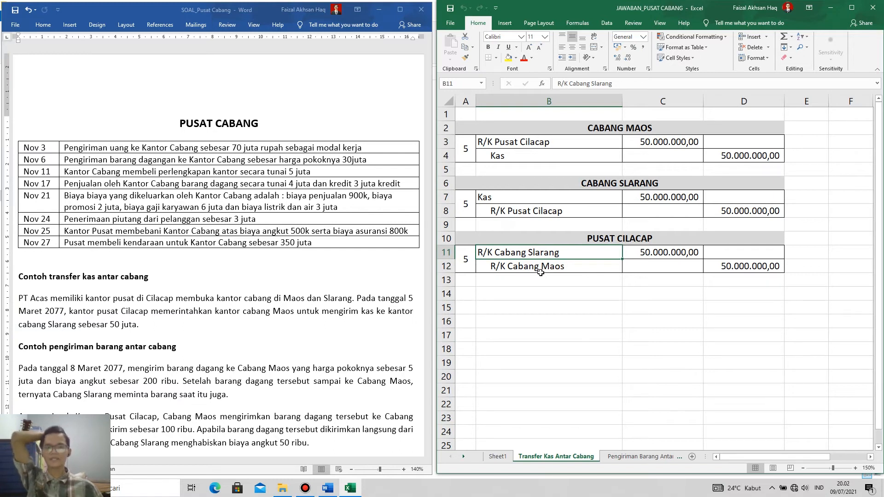
Compare Kas in the CABANG SLARANG journal with the R/K Cabang Slarang and R/K Cabang Maos accounts in the PUSAT CILACAP journal.
click(529, 194)
click(533, 253)
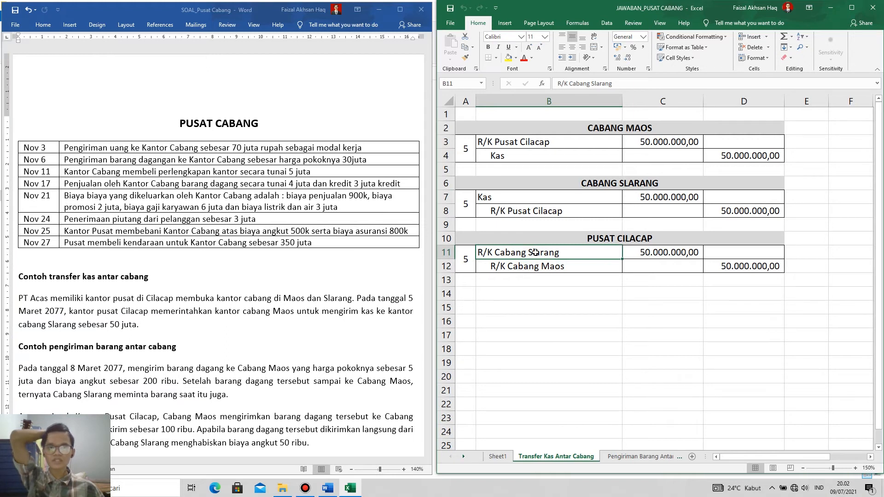
click(517, 271)
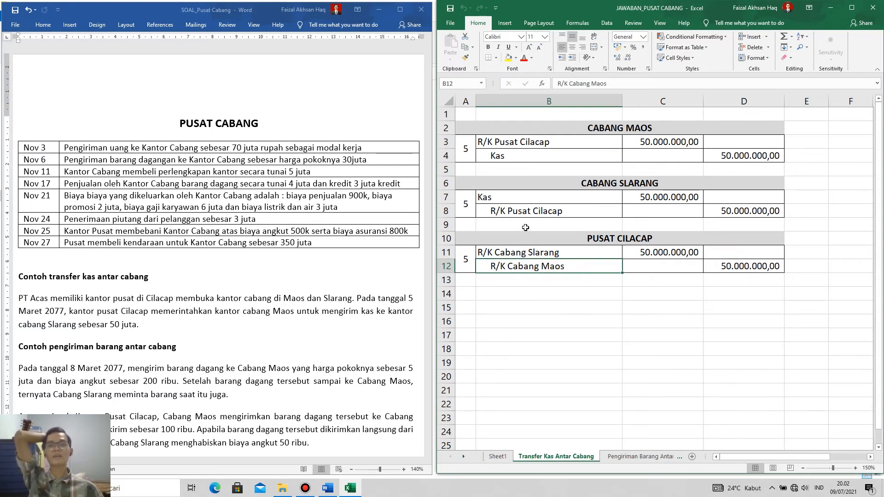
Match R/K Pusat Cilacap in the CABANG SLARANG journal with R/K Cabang Slarang in the PUSAT CILACAP journal.
click(594, 181)
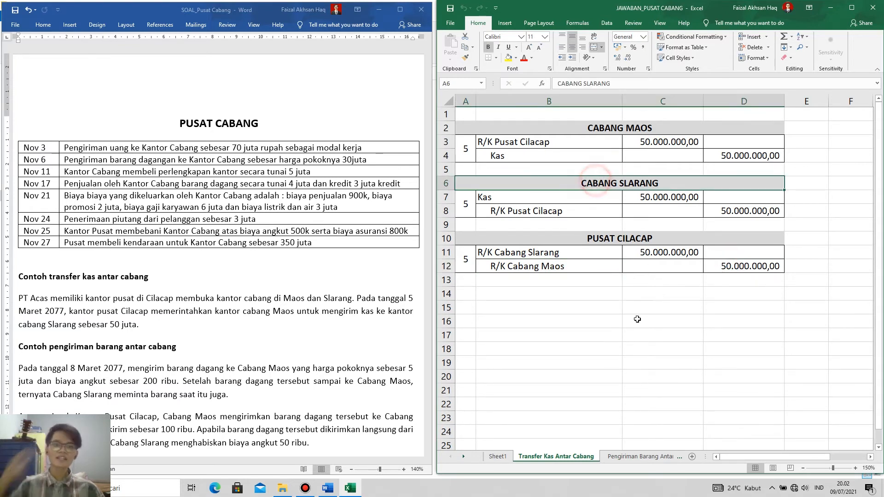
click(532, 212)
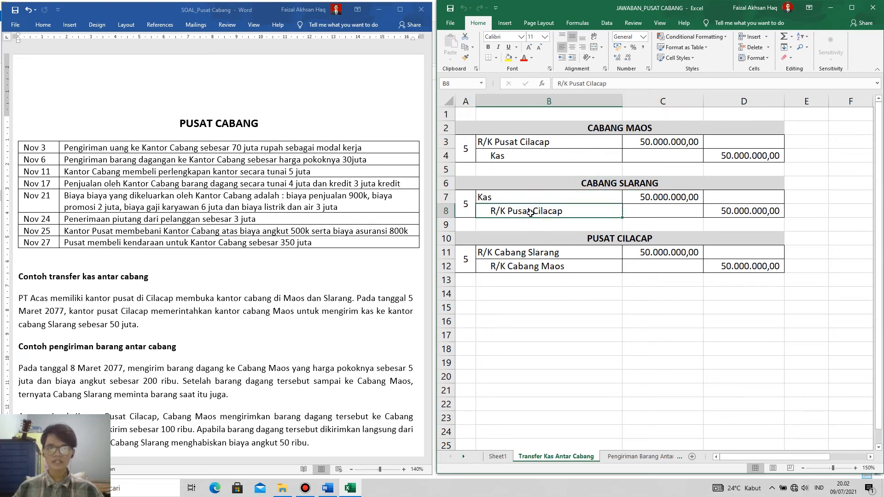
click(517, 251)
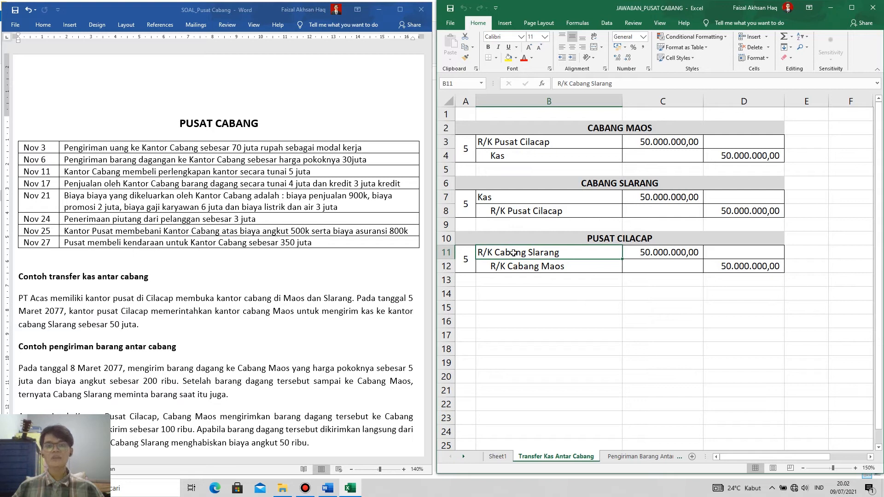
click(552, 256)
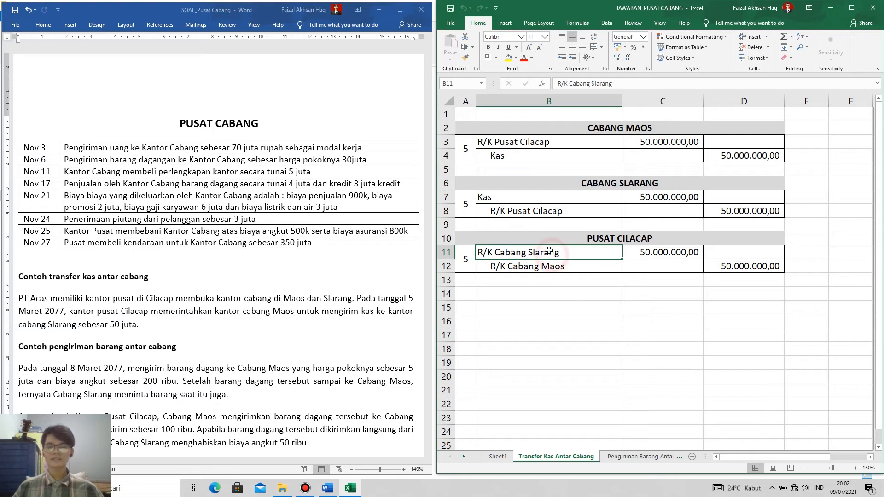
click(539, 211)
click(603, 181)
click(541, 210)
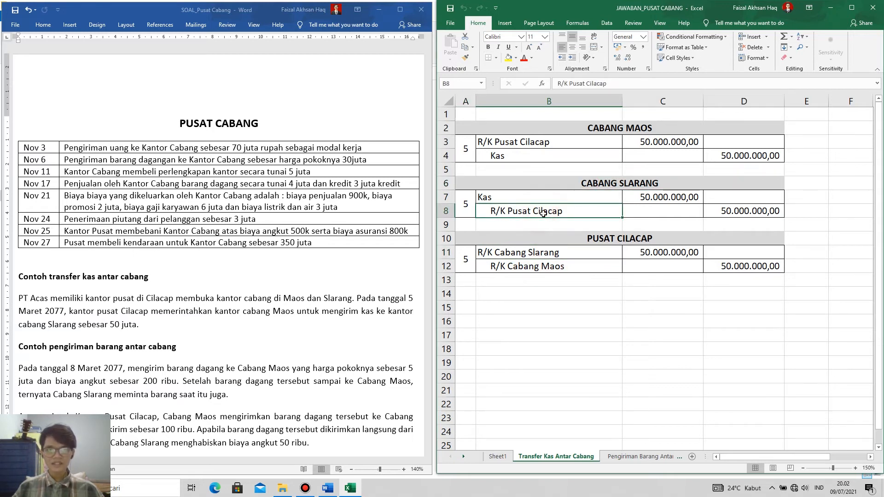
click(532, 252)
Match R/K Pusat Cilacap in the CABANG MAOS journal with R/K Cabang Maos in the PUSAT CILACAP journal.
click(617, 130)
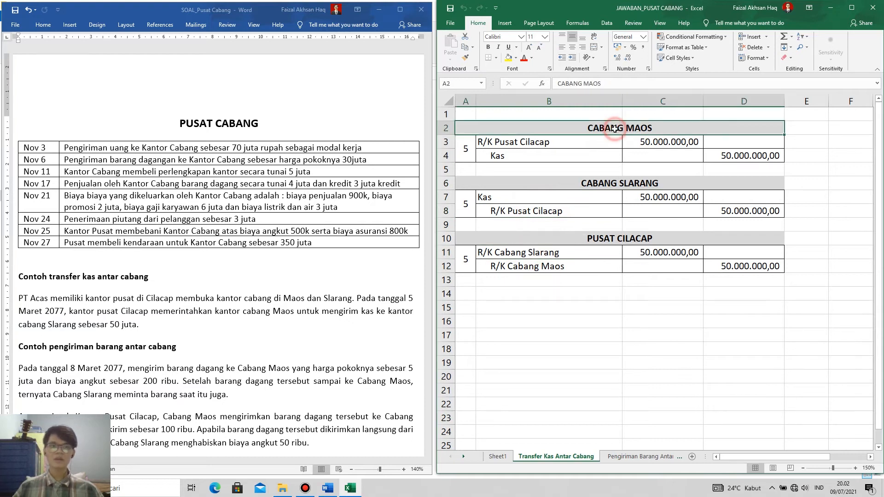
click(547, 145)
click(544, 268)
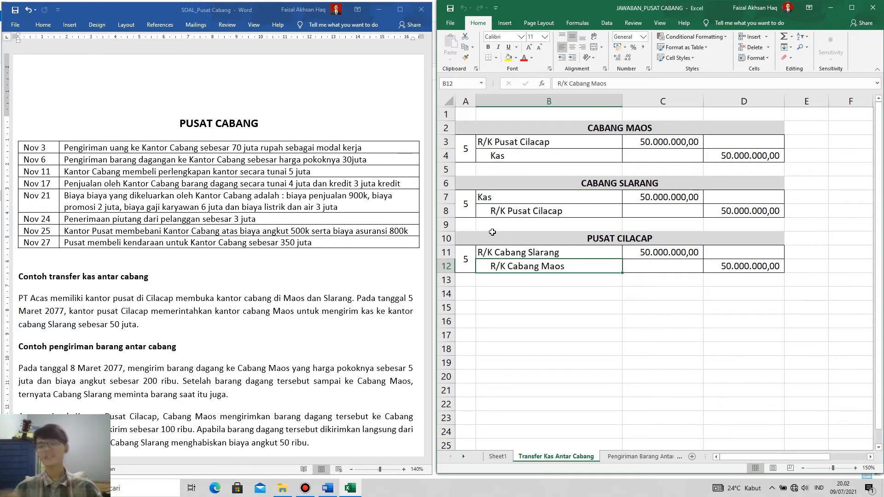
Open the Pengiriman Barang Antar Cabang sheet and read the inter-branch goods shipment example in the problem document.
scroll(276, 338, down, 5)
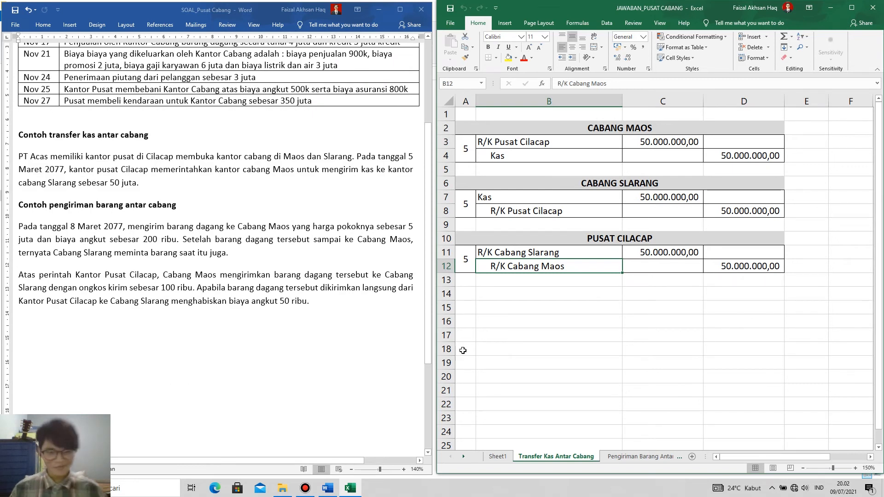
click(638, 456)
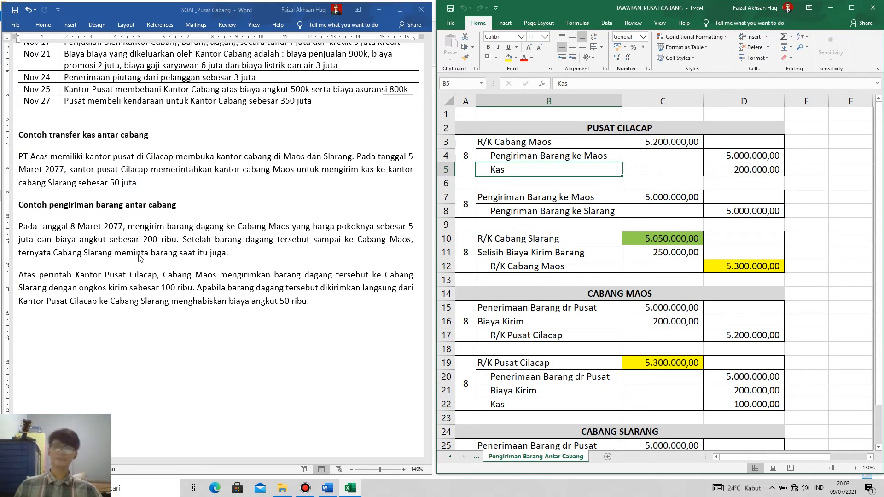
click(76, 223)
key(alt+Tab)
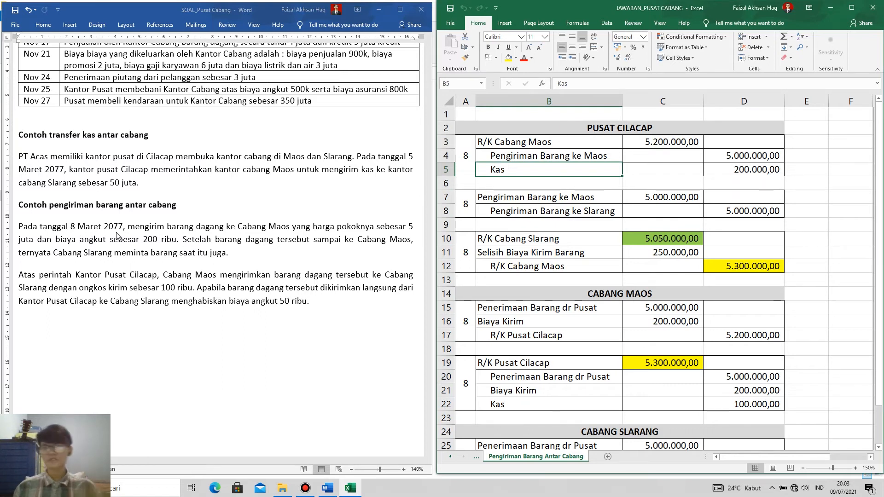
scroll(117, 235, down, 2)
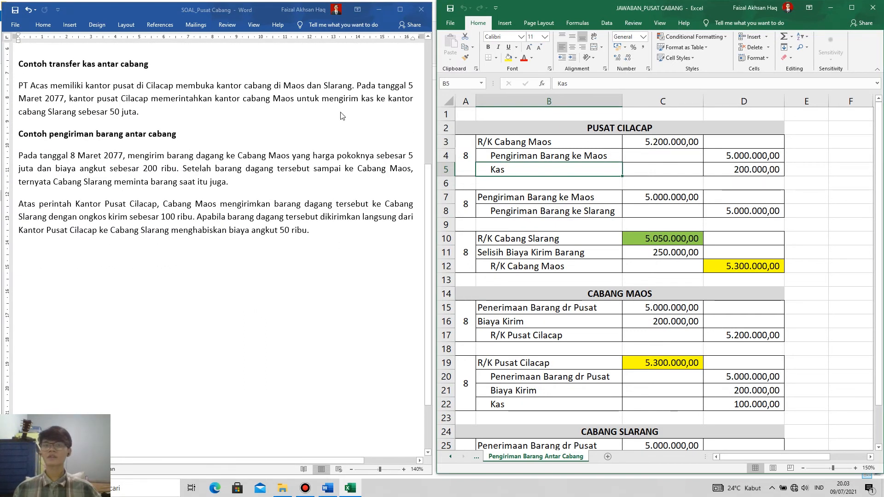
scroll(193, 249, up, 2)
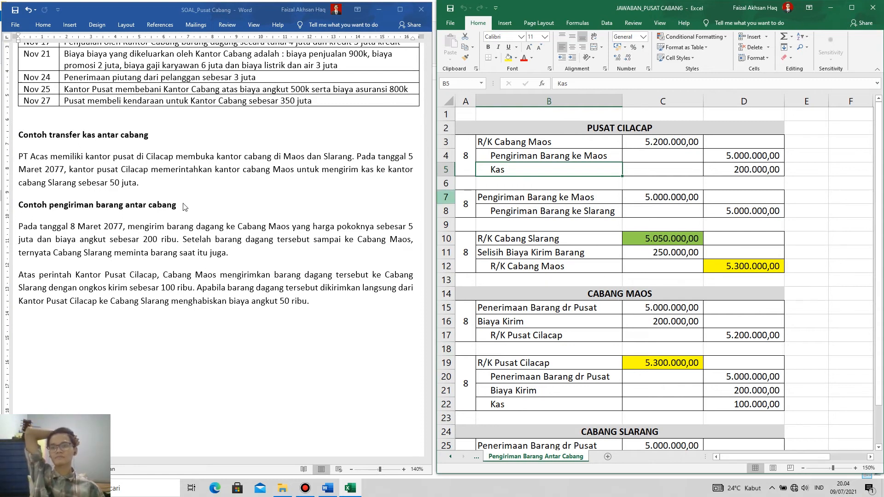
Review the R/K Cabang Maos and Pengiriman Barang ke Maos accounts in the first PUSAT CILACAP shipment entry.
click(615, 131)
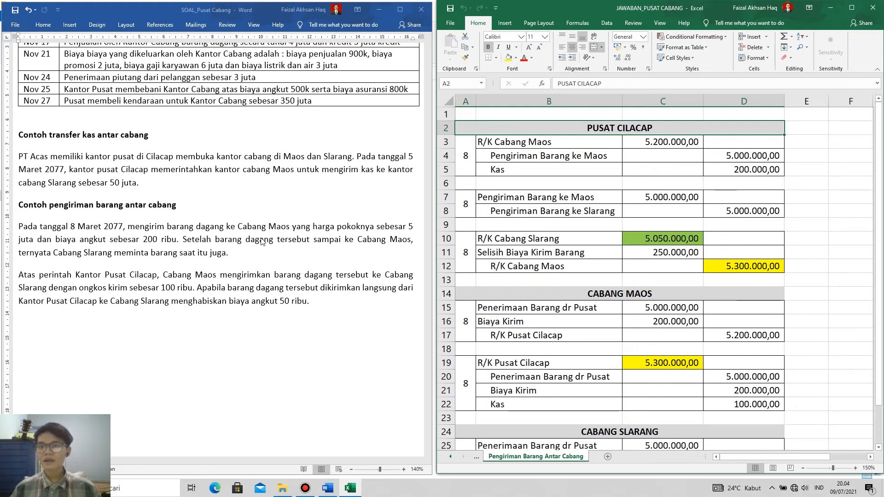
click(563, 161)
click(511, 144)
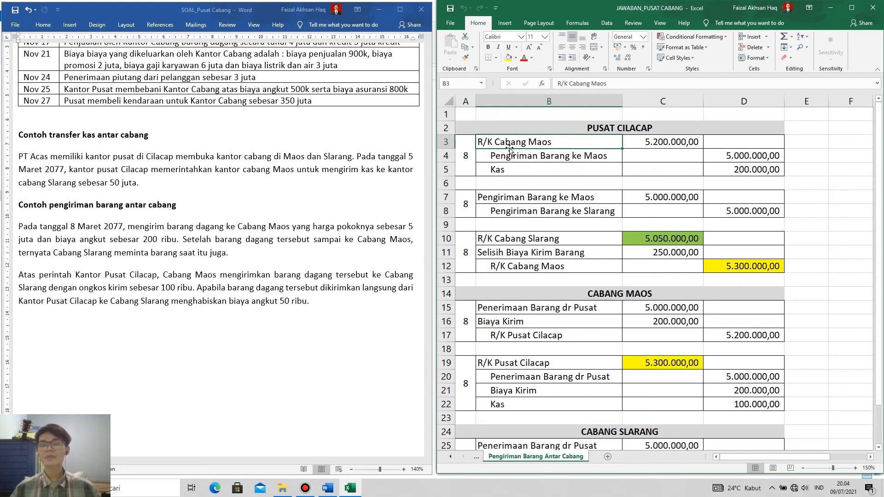
click(632, 128)
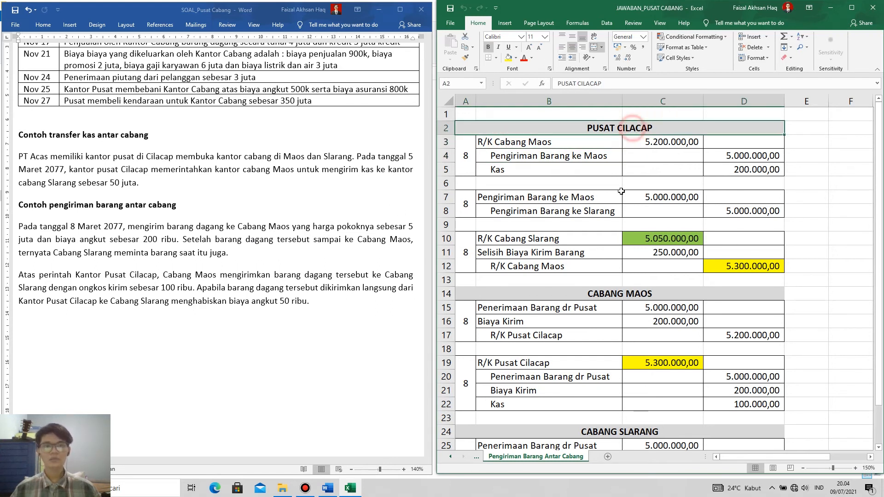
click(520, 157)
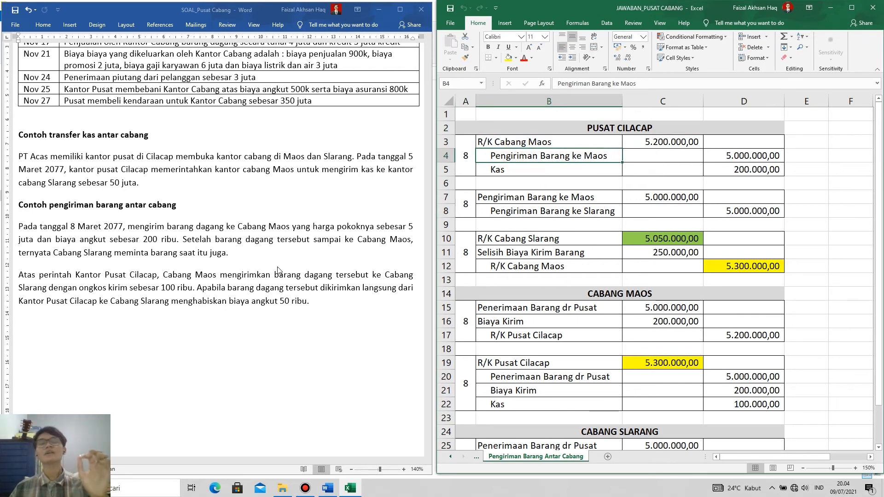
Check Kas and the Pengiriman Barang ke Maos credit amount in the first PUSAT CILACAP entry against the shipment example.
click(632, 132)
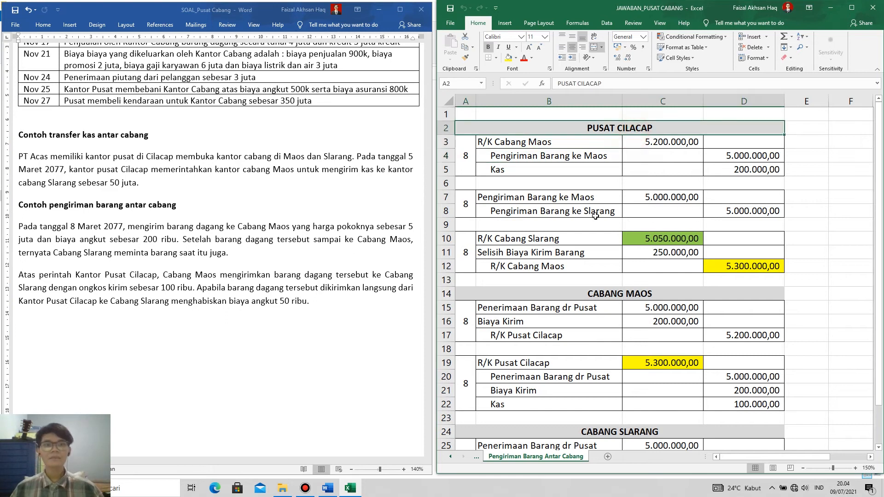
click(571, 156)
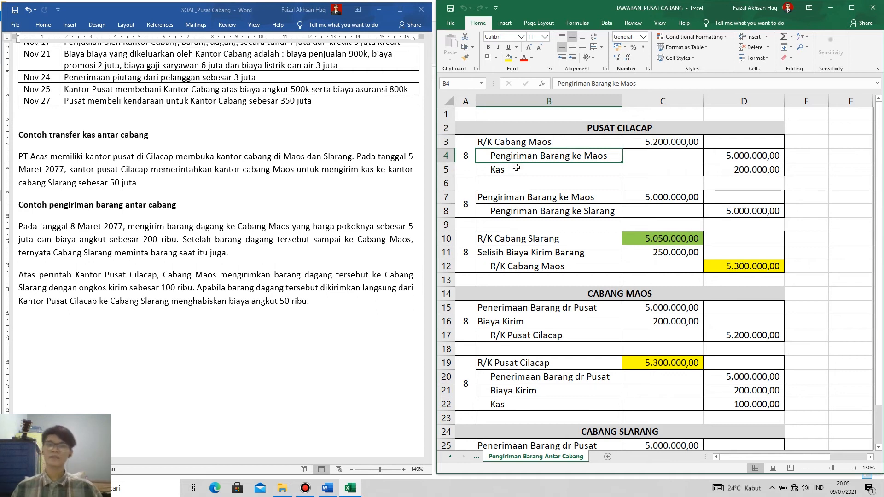
click(515, 169)
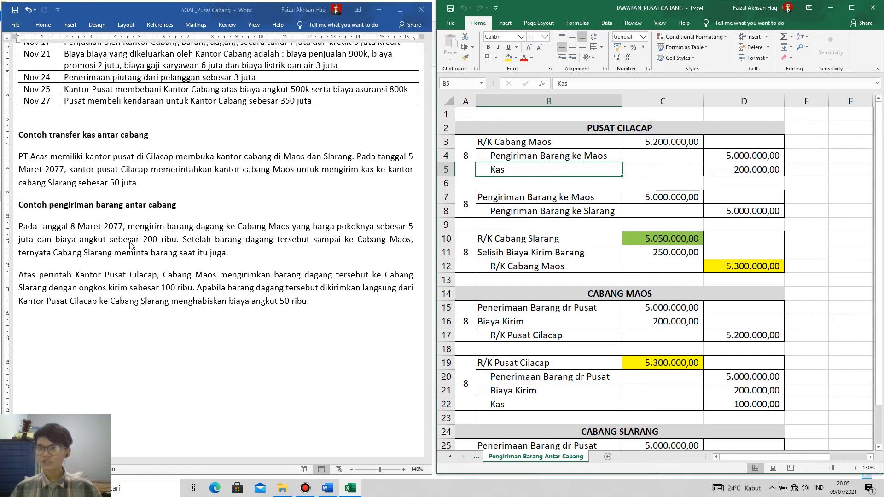
click(598, 158)
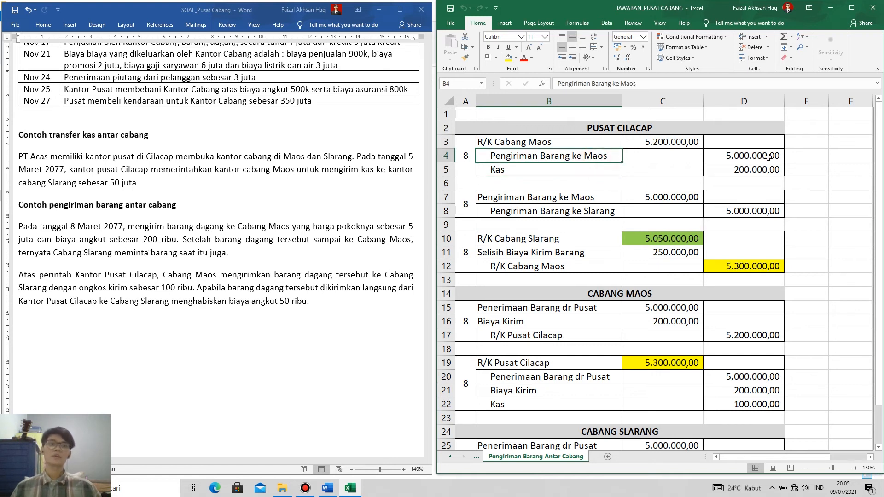
key(Right)
key(Right)
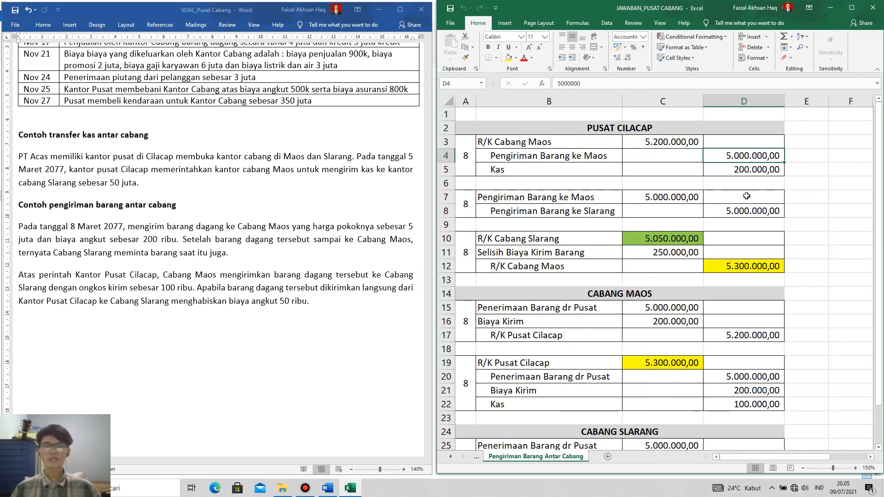
Review the Kas credit and the R/K Cabang Maos debit formula in the first PUSAT CILACAP shipment entry.
click(742, 169)
click(513, 171)
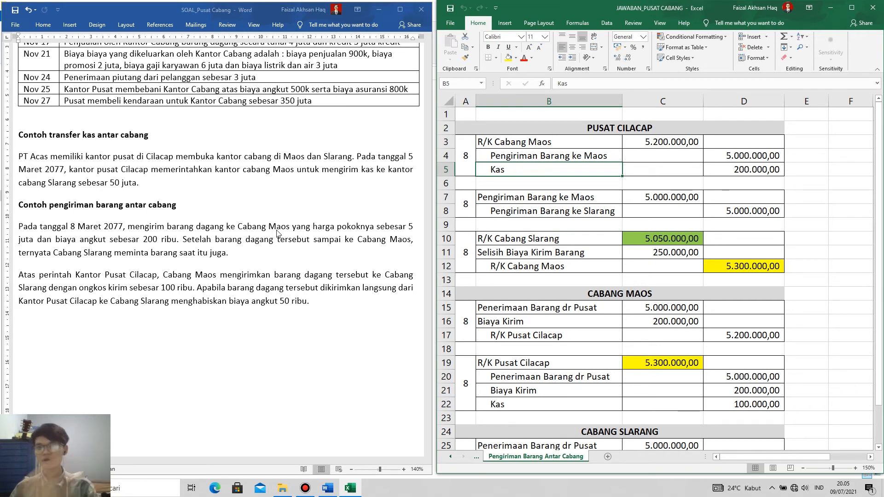
click(758, 169)
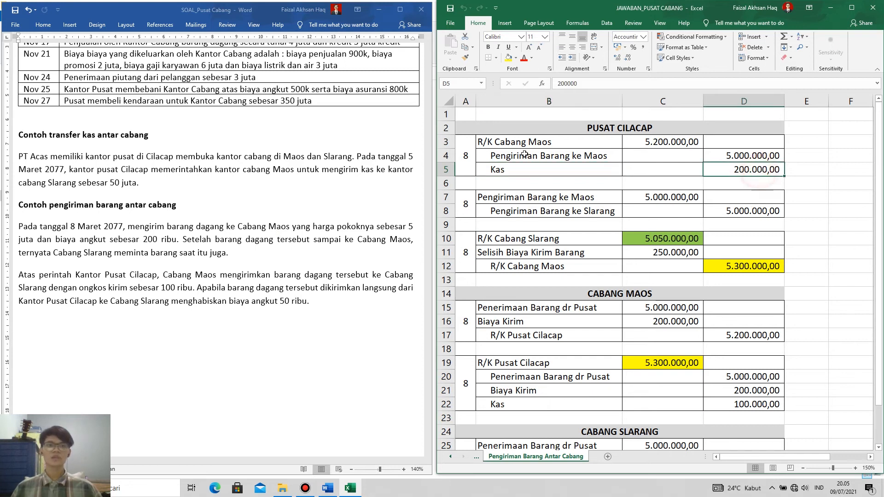
click(547, 140)
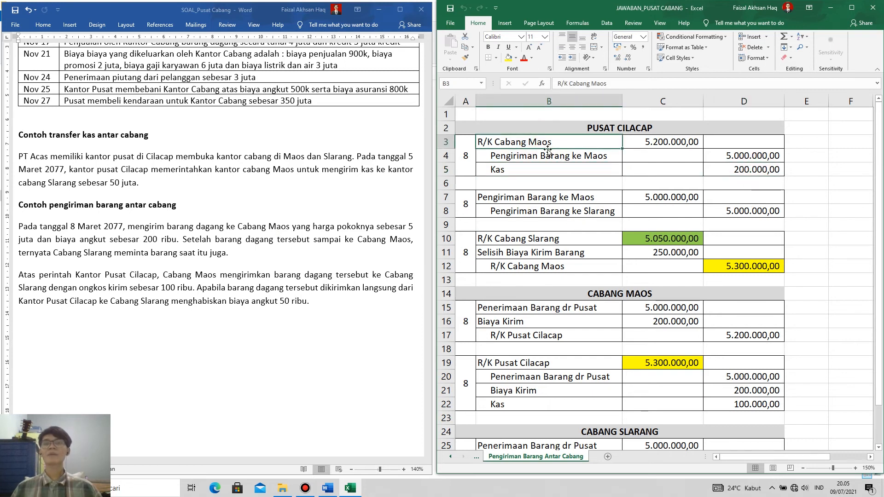
click(659, 141)
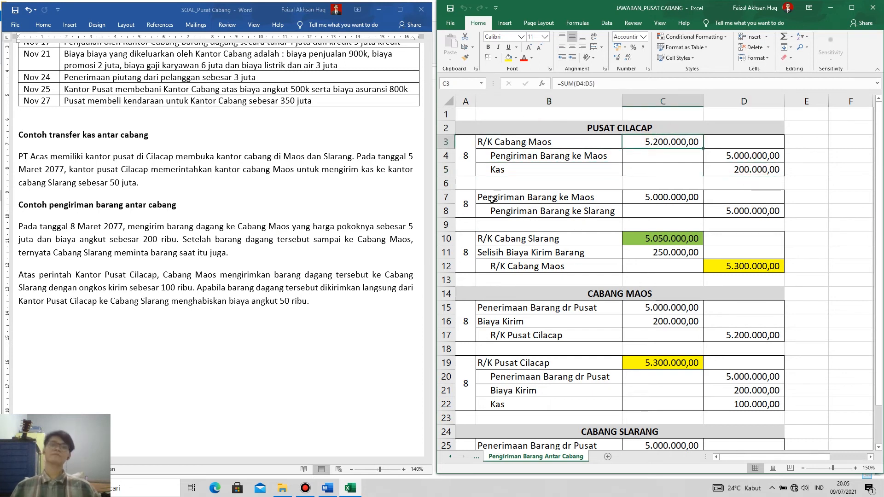
Review the accounts in the second PUSAT CILACAP entry, relating Pengiriman Barang ke Maos to the first entry.
drag(466, 204, 741, 211)
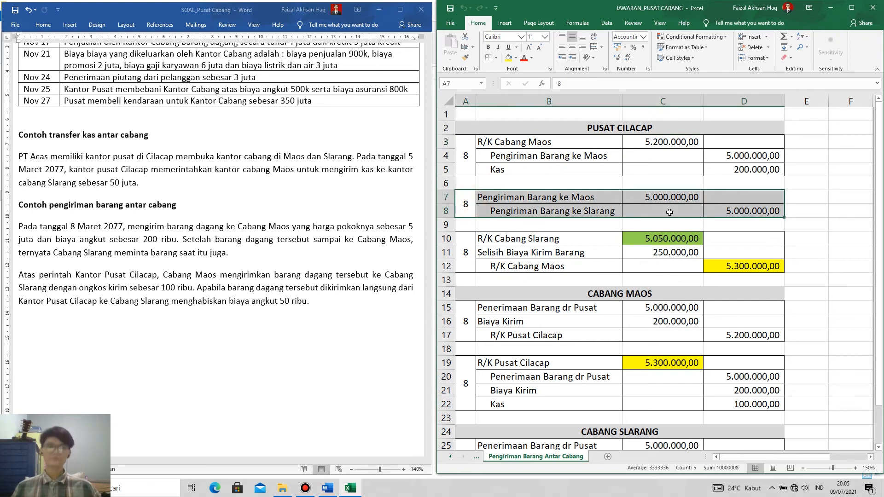
click(539, 199)
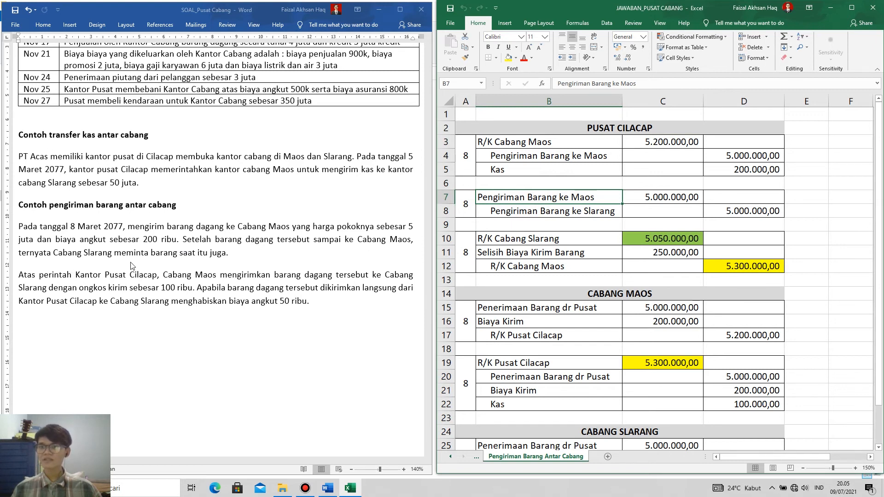
click(595, 126)
click(566, 155)
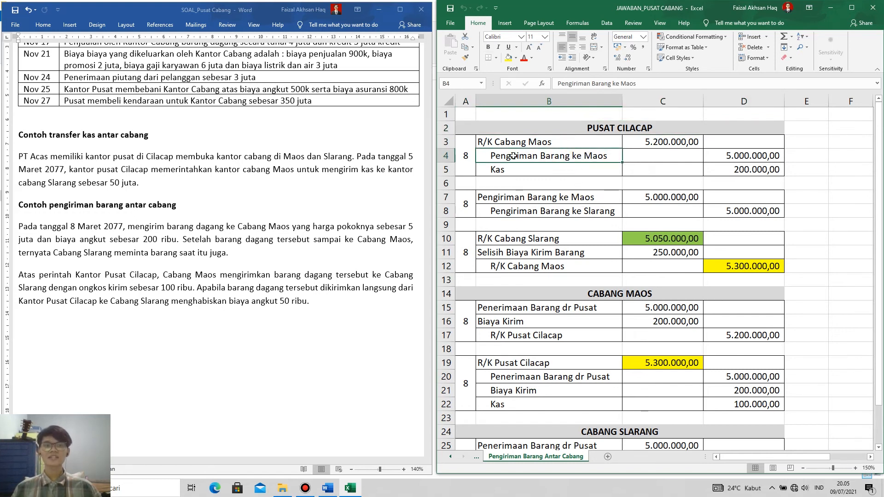
click(504, 198)
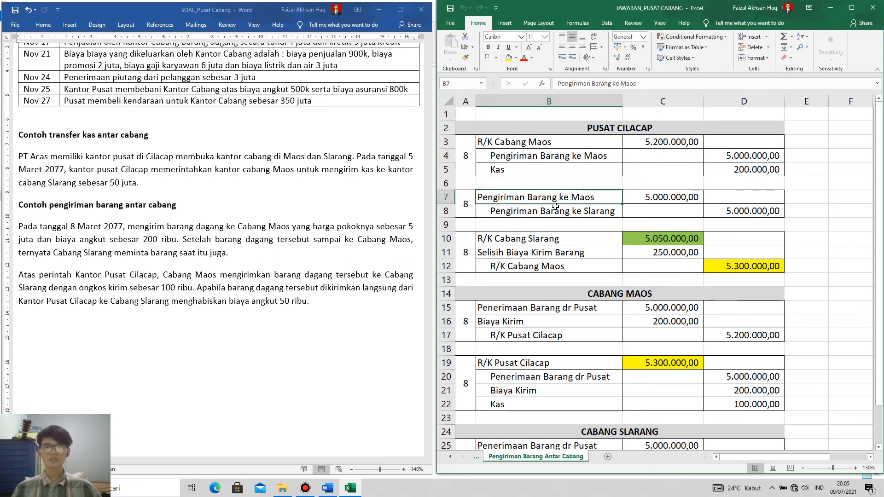
click(579, 210)
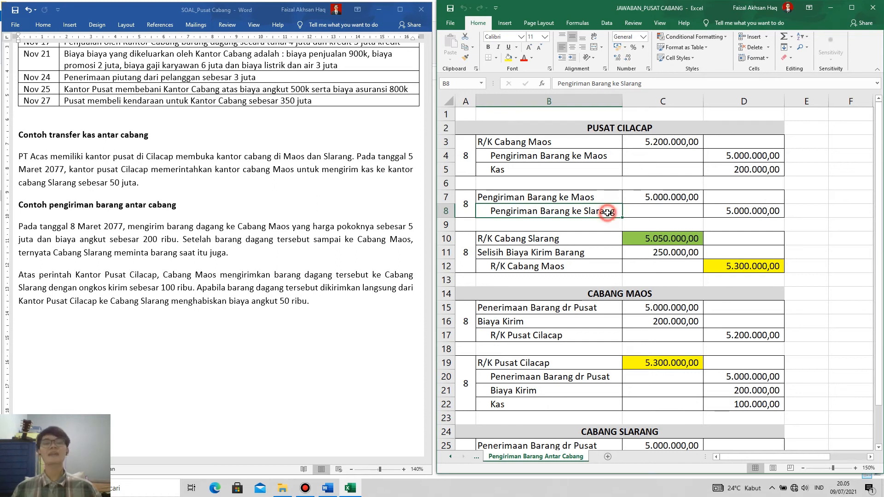
Compare the debit and credit amounts of the second PUSAT CILACAP shipment entry.
click(738, 212)
click(669, 199)
click(744, 207)
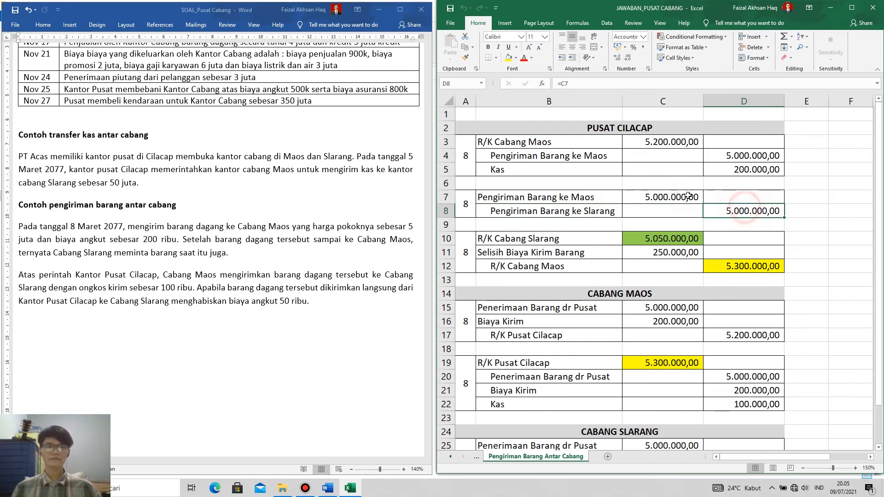
click(687, 198)
click(737, 209)
click(689, 201)
click(741, 209)
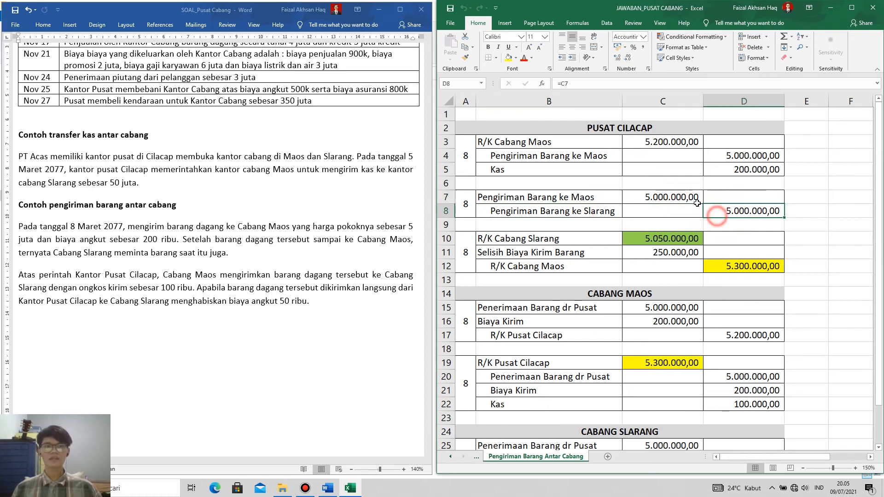
click(685, 198)
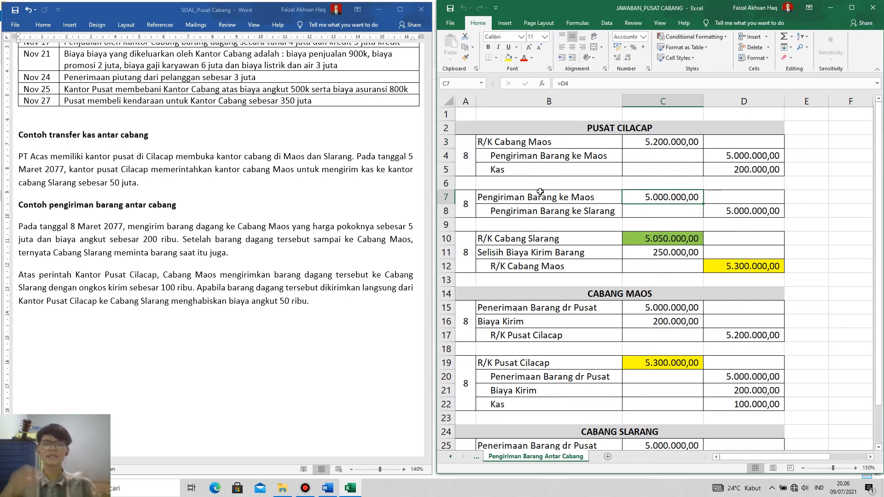
Trace the reclassification from Pengiriman Barang ke Maos to Pengiriman Barang ke Slarang across the first two PUSAT CILACAP entries.
click(596, 159)
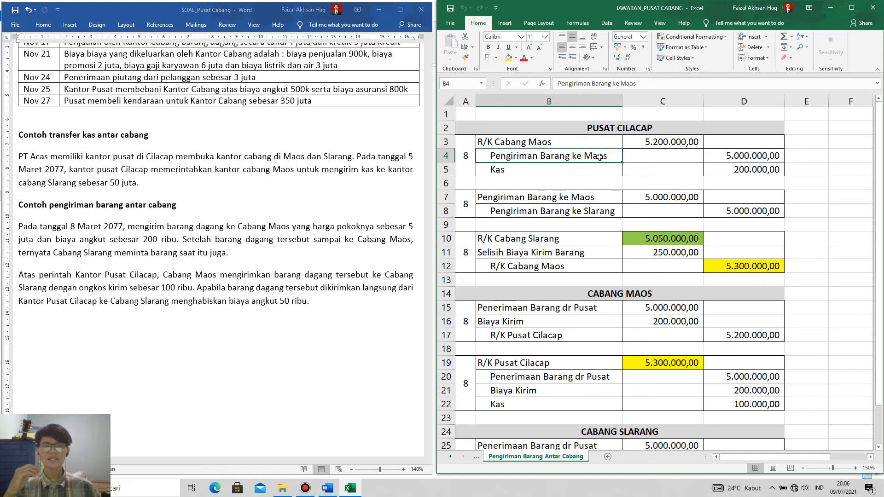
click(519, 199)
click(524, 213)
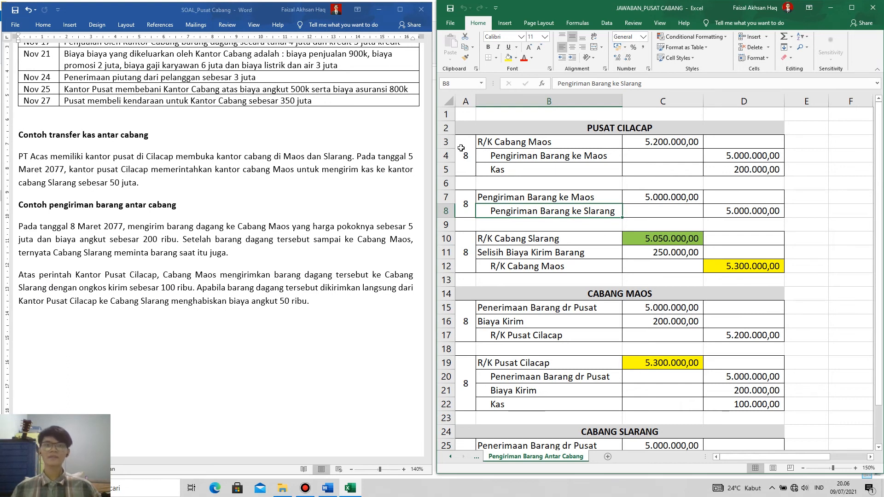
drag(461, 148, 774, 211)
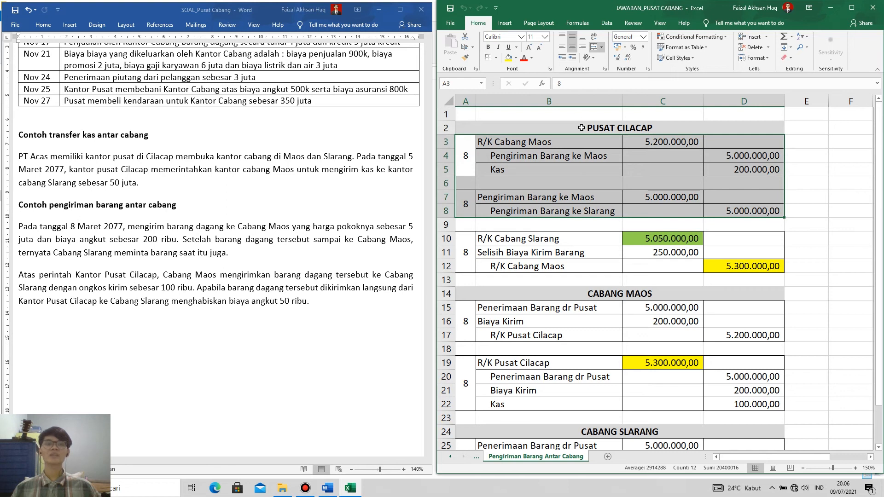
key(Up)
Examine Penerimaan Barang dr Pusat and Biaya Kirim in the first CABANG MAOS entry against the shipment example.
scroll(479, 276, down, 2)
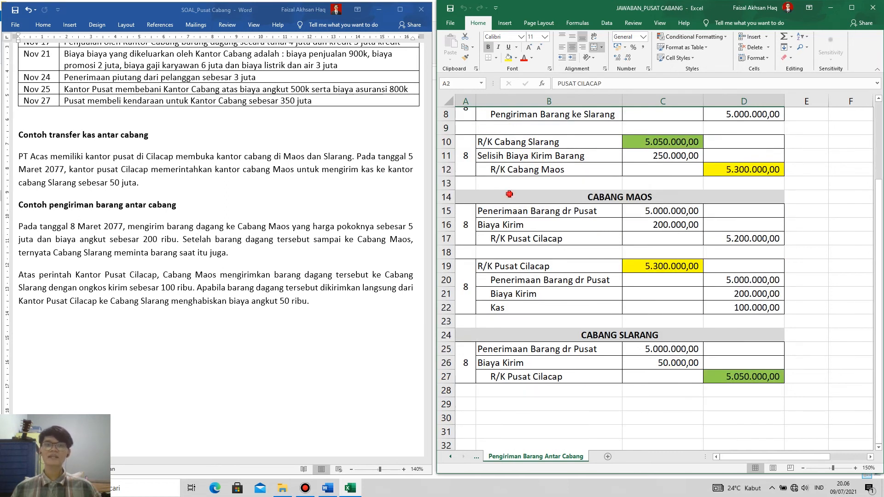
drag(507, 195, 718, 233)
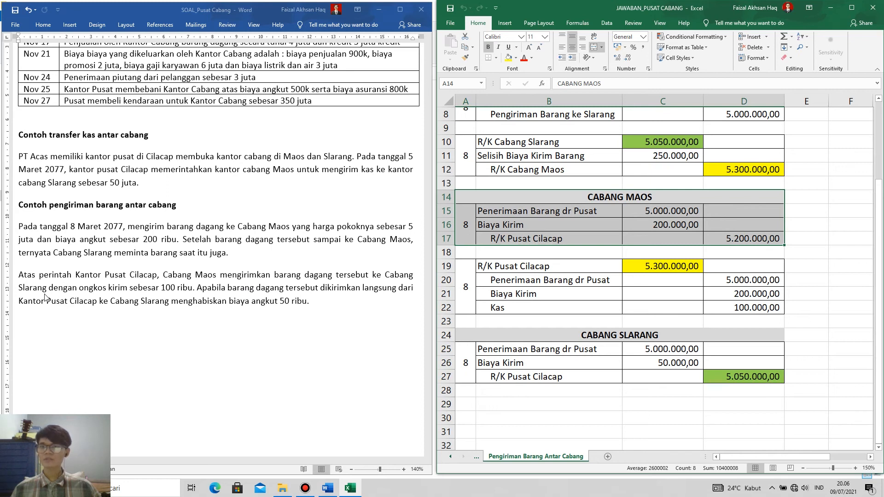
click(554, 214)
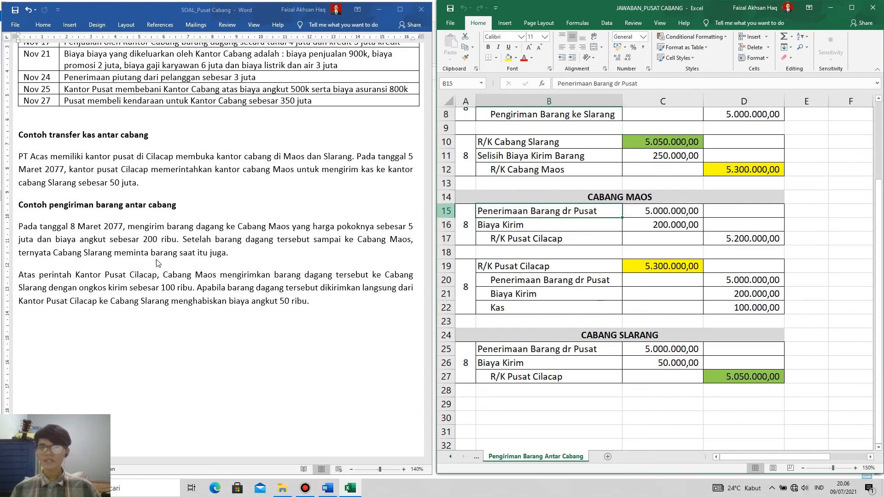
click(608, 196)
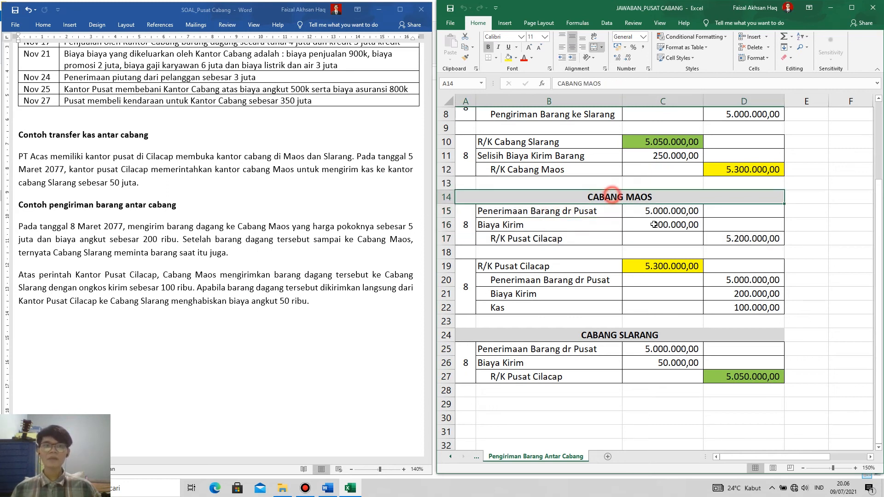
click(571, 210)
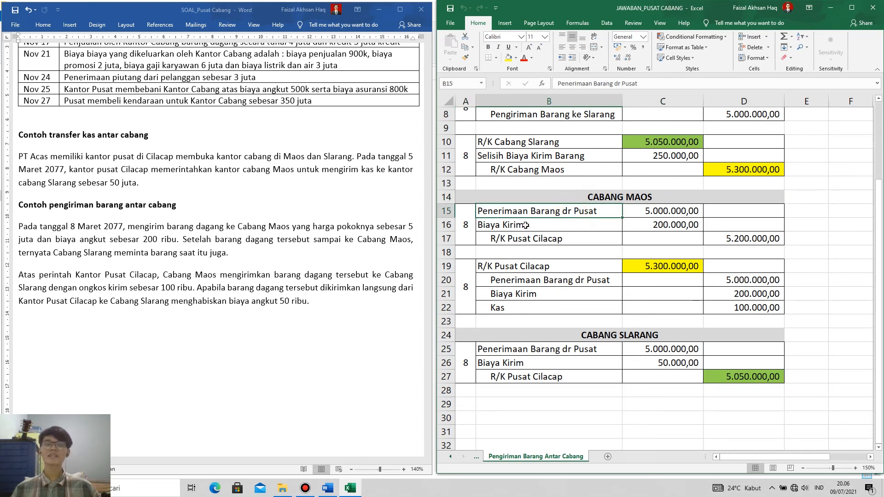
click(679, 209)
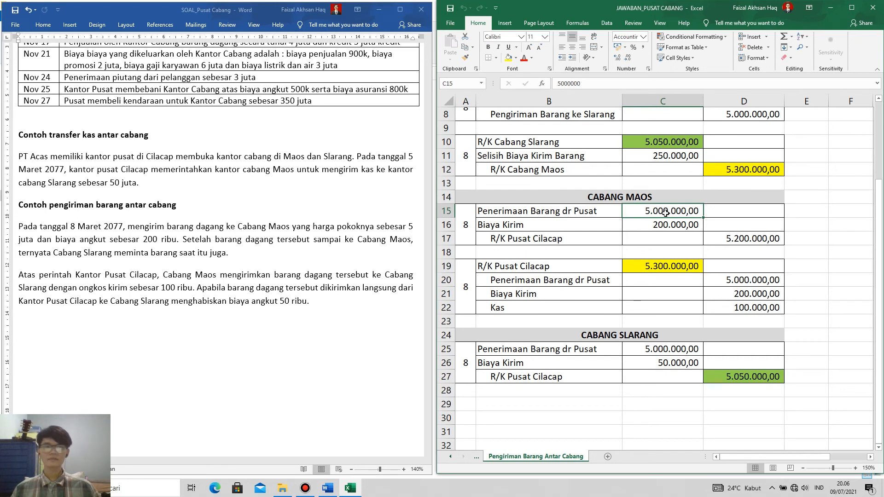
click(520, 229)
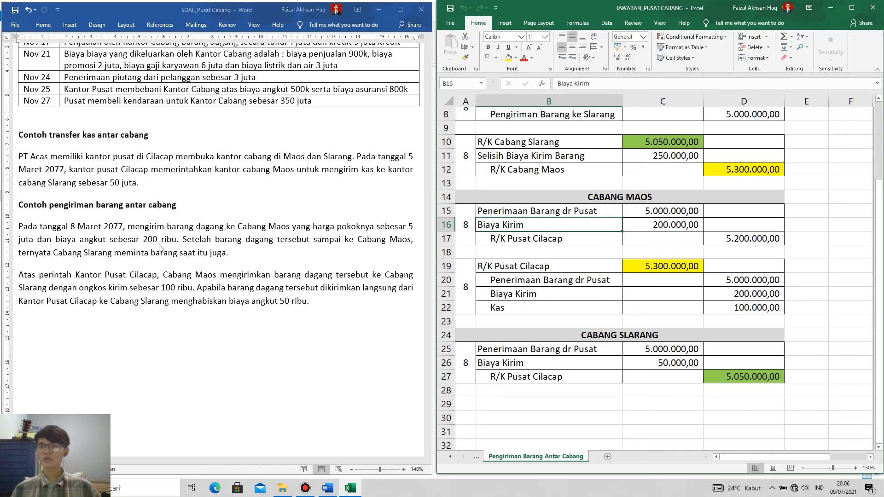
Compare the first PUSAT CILACAP shipment entry as a whole with the first CABANG MAOS entry.
scroll(601, 218, up, 3)
drag(487, 141, 748, 171)
click(540, 143)
drag(540, 144, 764, 170)
click(524, 142)
drag(626, 156, 720, 165)
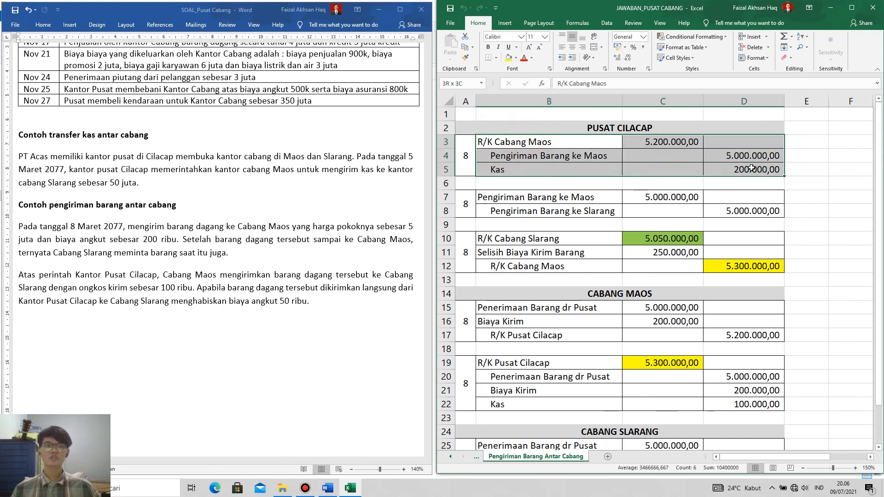
click(527, 142)
drag(566, 149, 760, 171)
drag(525, 304, 719, 335)
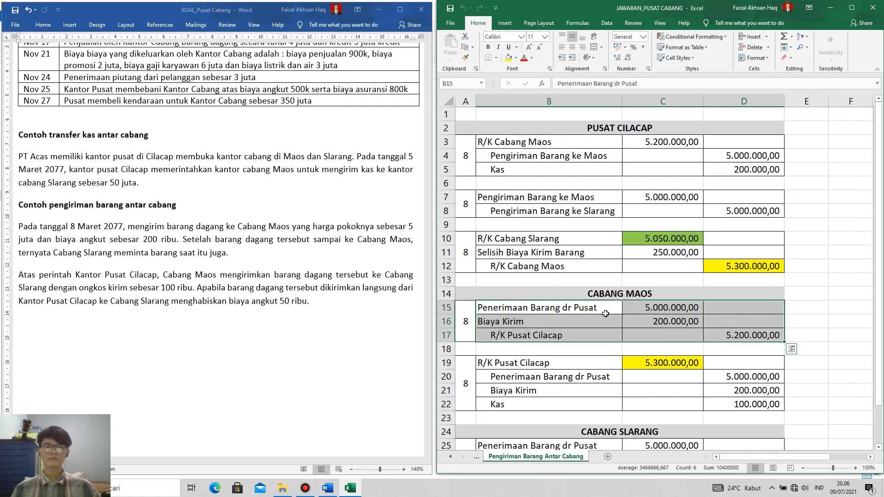
Check each line of the first CABANG MAOS entry, relating Biaya Kirim to Kas in the PUSAT CILACAP journal.
click(585, 308)
click(654, 310)
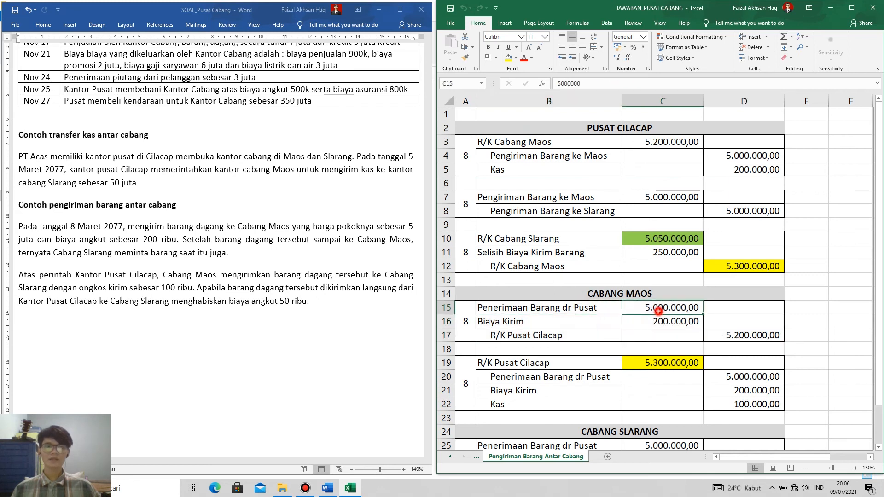
click(527, 324)
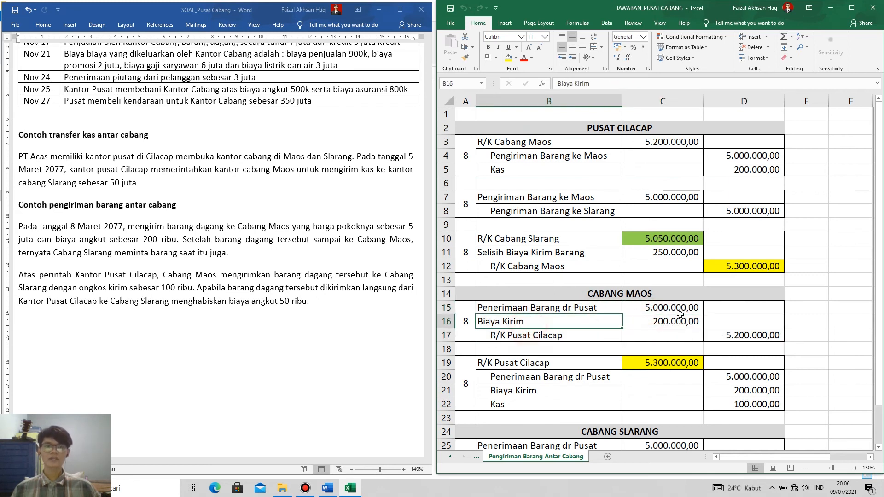
click(677, 321)
drag(606, 170, 741, 171)
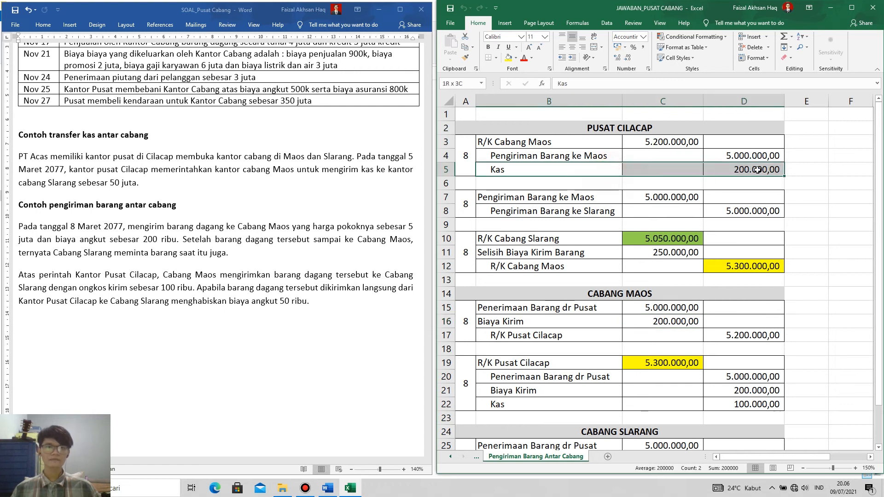
click(527, 335)
click(742, 336)
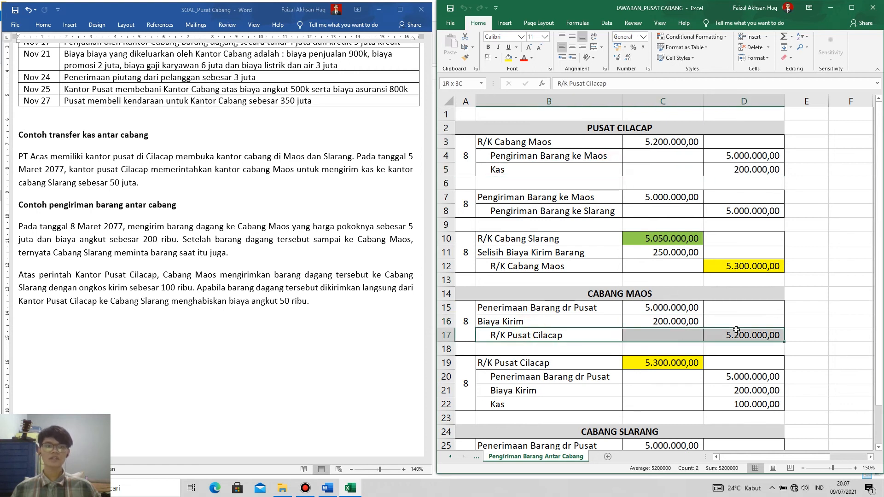
Match Biaya Kirim and R/K Pusat Cilacap in the CABANG MAOS entry with Kas and R/K Cabang Maos in the PUSAT CILACAP entry.
shift+click(601, 315)
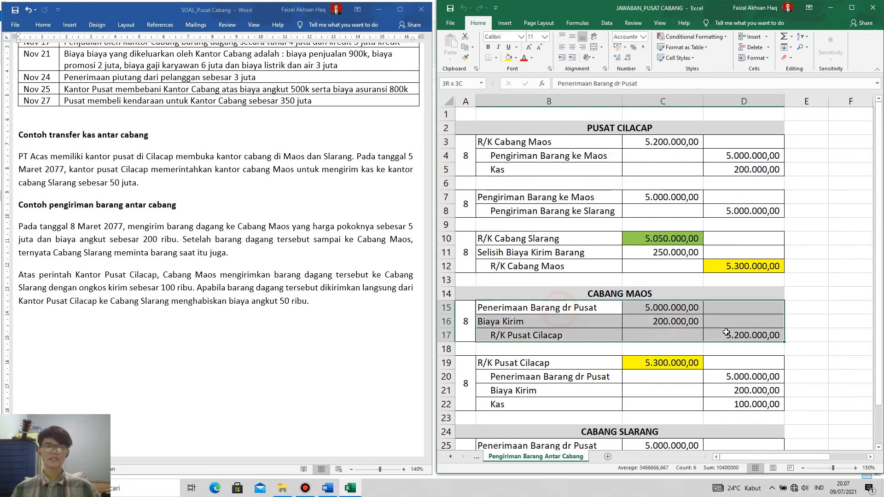
drag(527, 142, 763, 168)
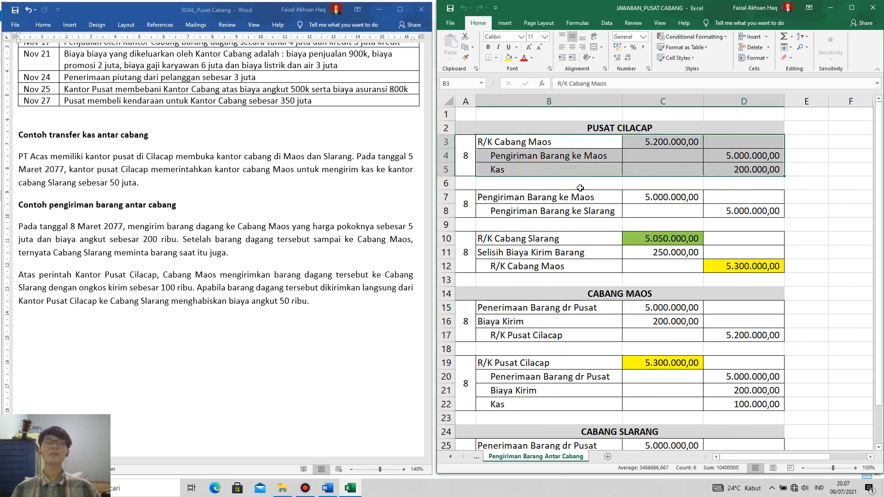
click(528, 159)
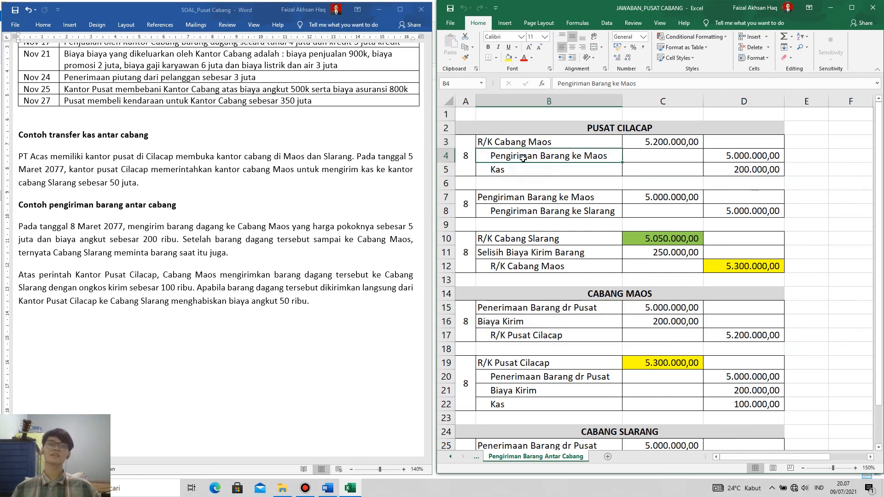
click(525, 319)
click(522, 170)
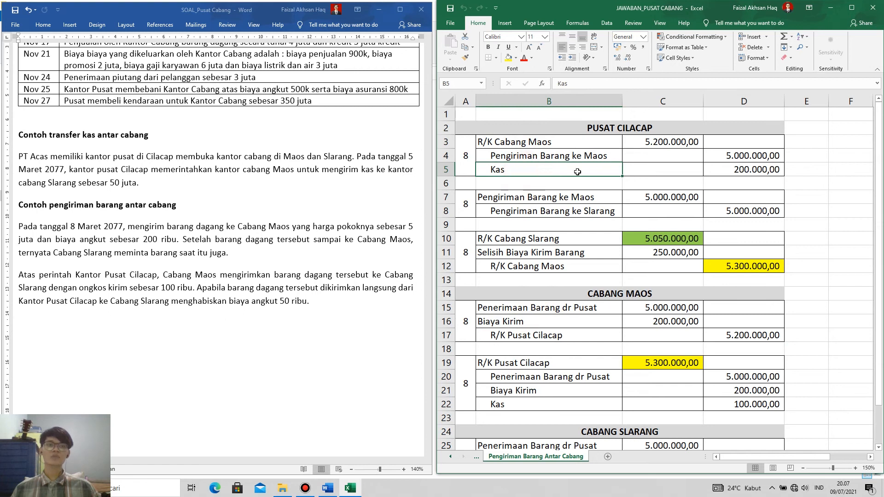
shift+click(756, 173)
drag(522, 324, 670, 321)
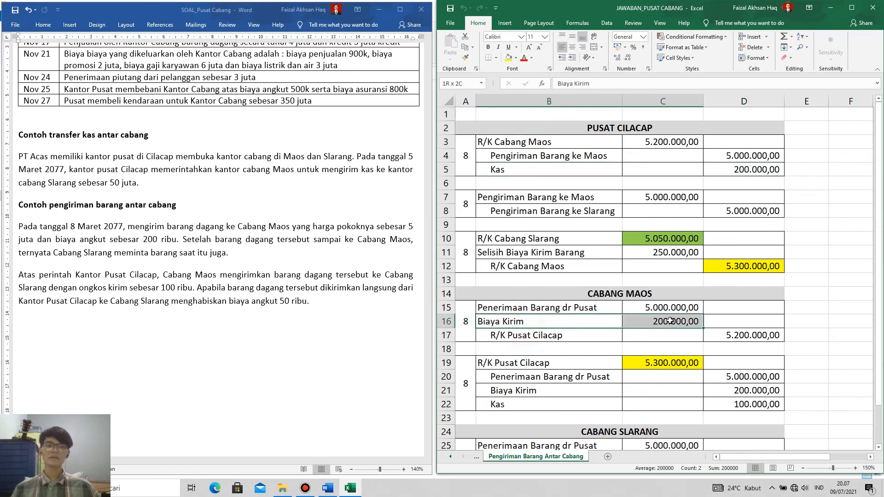
drag(577, 336, 764, 334)
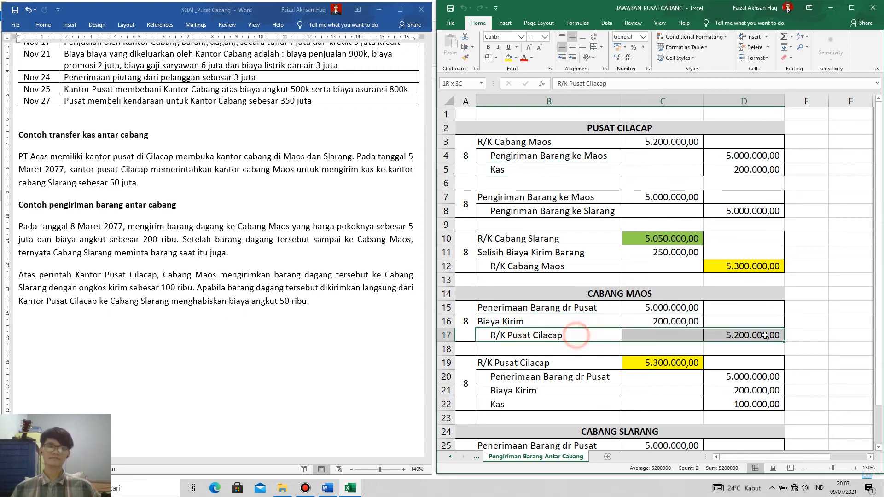
drag(526, 146, 667, 142)
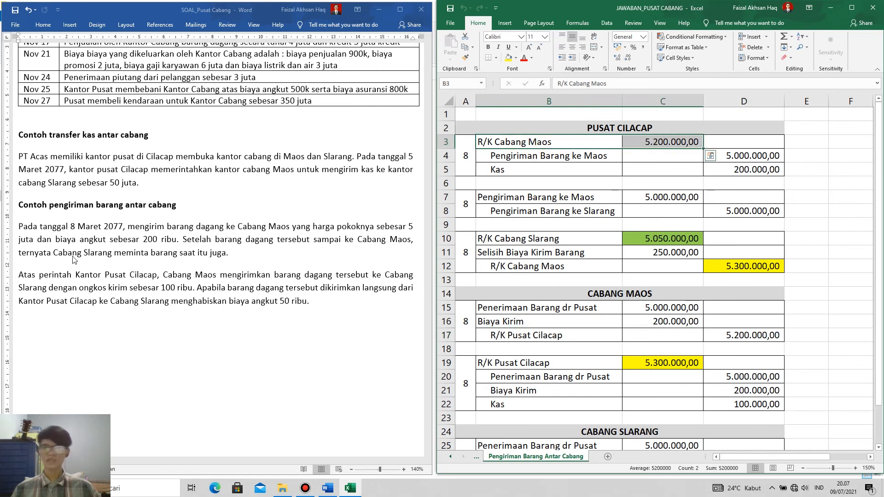
Examine R/K Pusat Cilacap and Penerimaan Barang dr Pusat in the second CABANG MAOS entry, comparing the goods line with the first entry.
scroll(529, 276, down, 2)
click(527, 266)
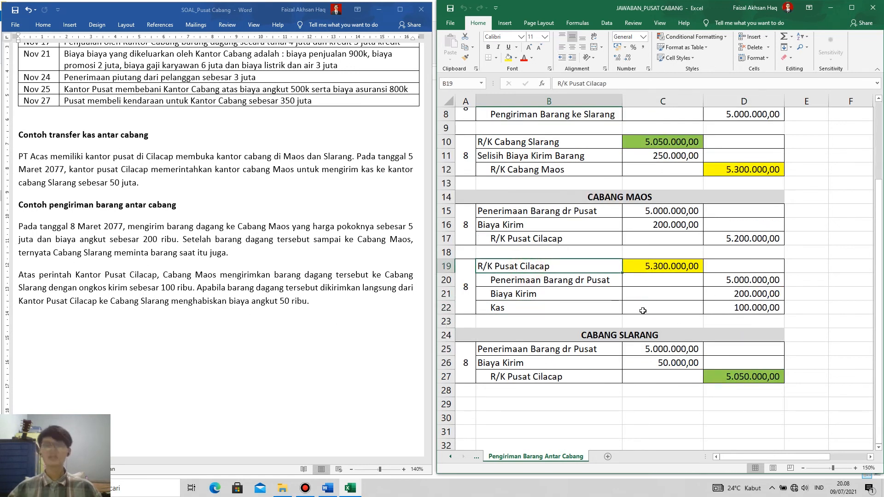
click(466, 281)
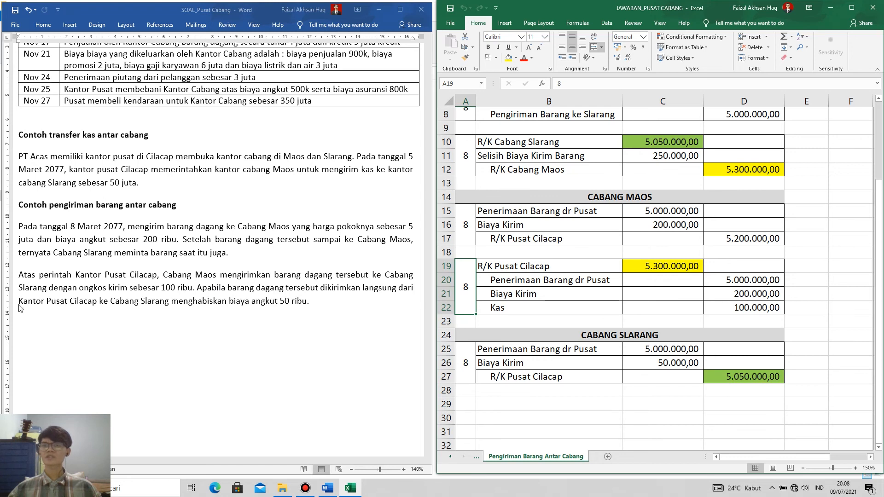
click(507, 266)
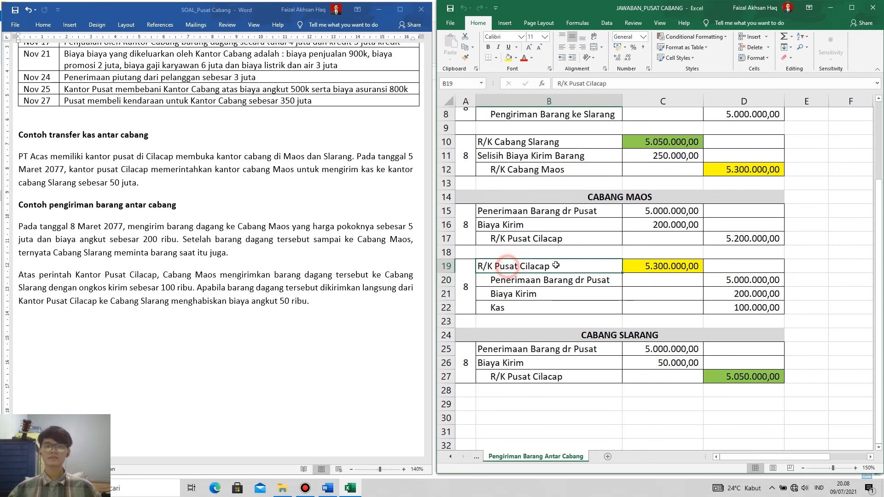
click(530, 280)
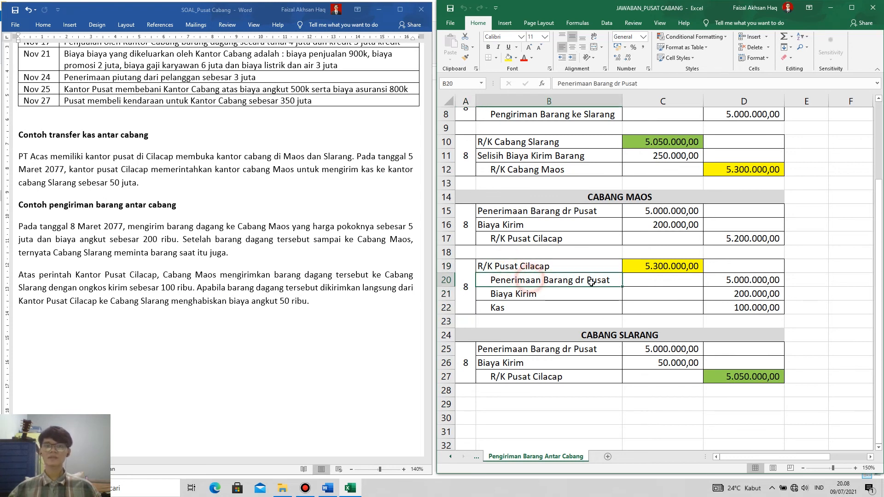
click(544, 211)
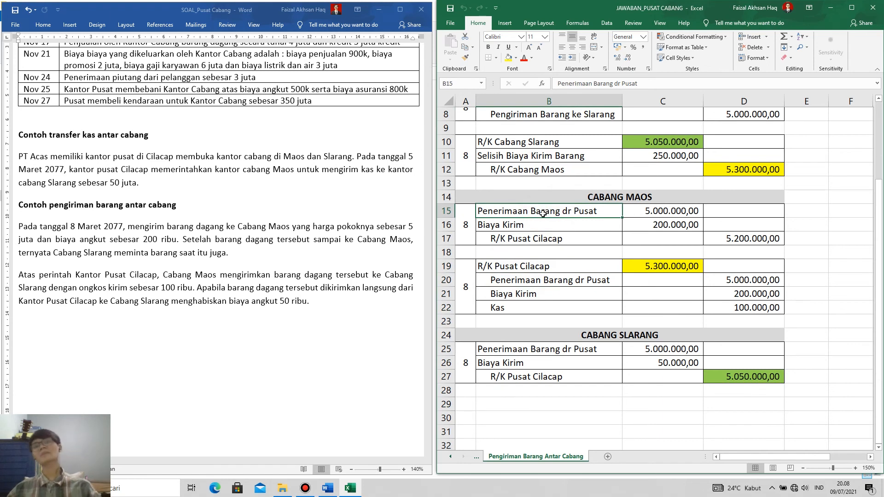
click(557, 281)
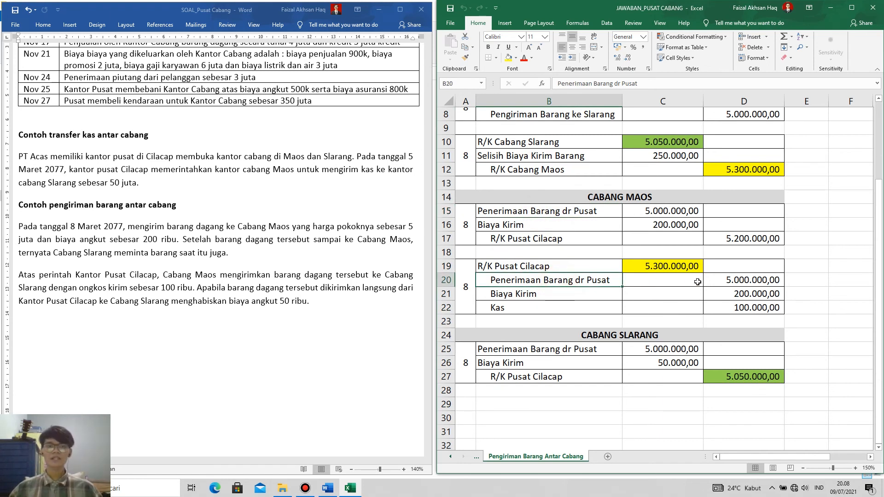
ctrl+click(743, 280)
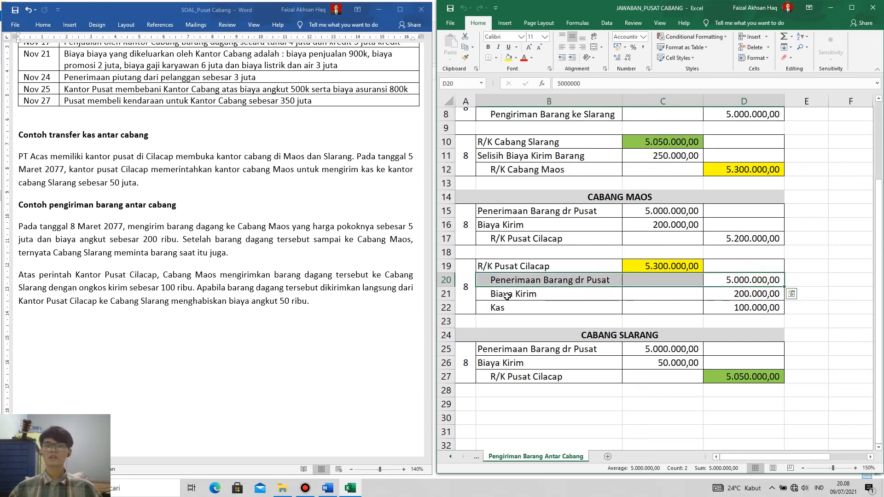
Compare Biaya Kirim in both CABANG MAOS entries and check the second entry's Kas line against the shipping cost in the problem.
drag(512, 228, 642, 224)
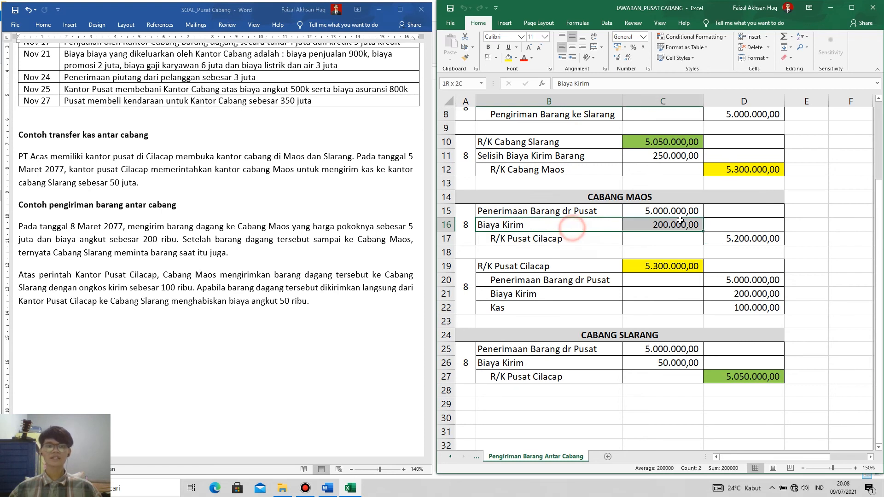
click(518, 294)
drag(518, 294, 746, 296)
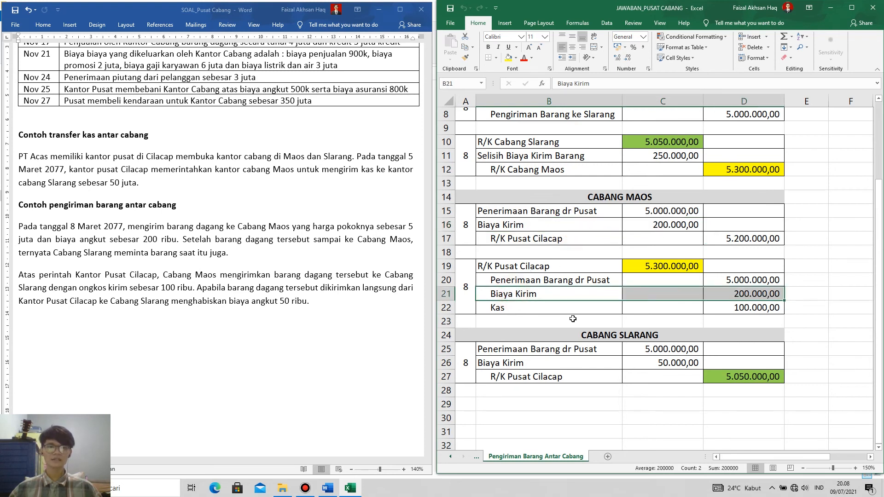
drag(554, 311, 743, 314)
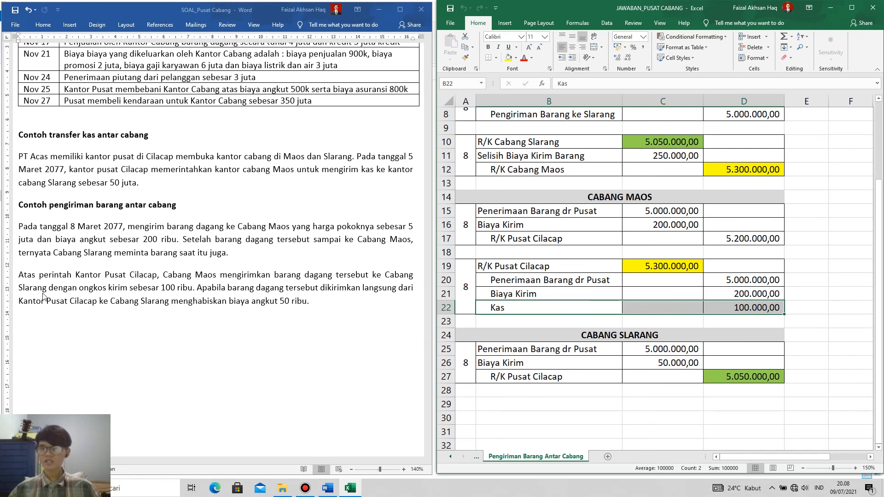
click(741, 310)
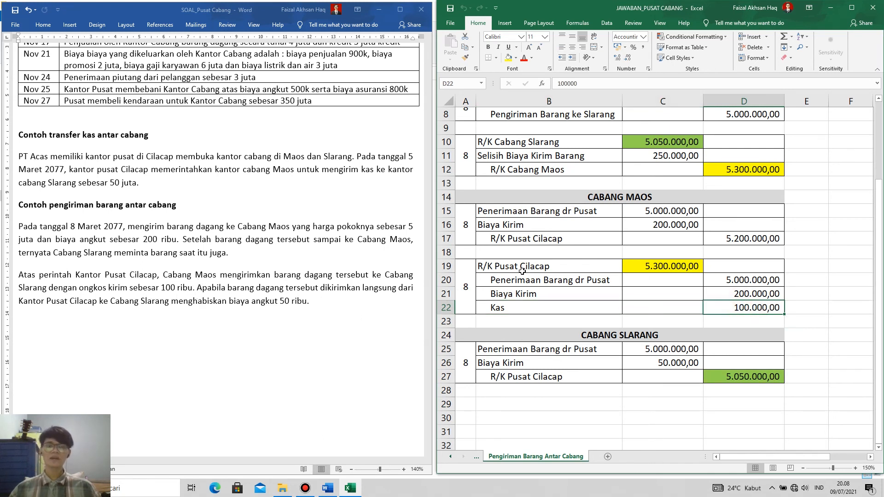
Inspect the R/K Pusat Cilacap debit in the second CABANG MAOS entry and the formula behind its amount.
drag(520, 269, 693, 269)
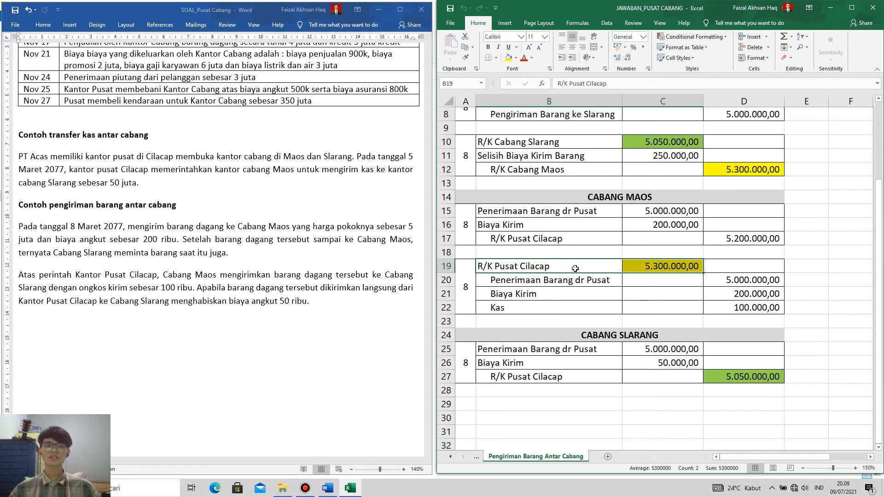
drag(575, 269, 663, 268)
click(663, 267)
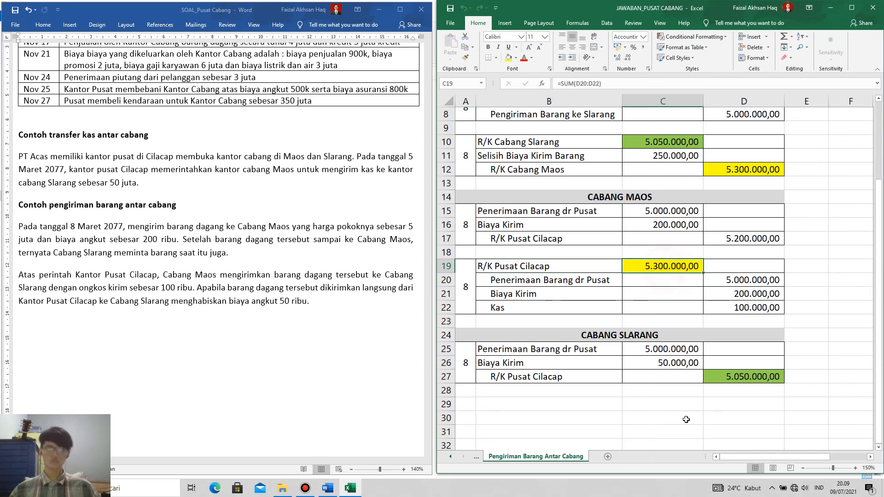
Compare Penerimaan Barang dr Pusat in the CABANG SLARANG entry with the same account in the second CABANG MAOS entry.
click(575, 351)
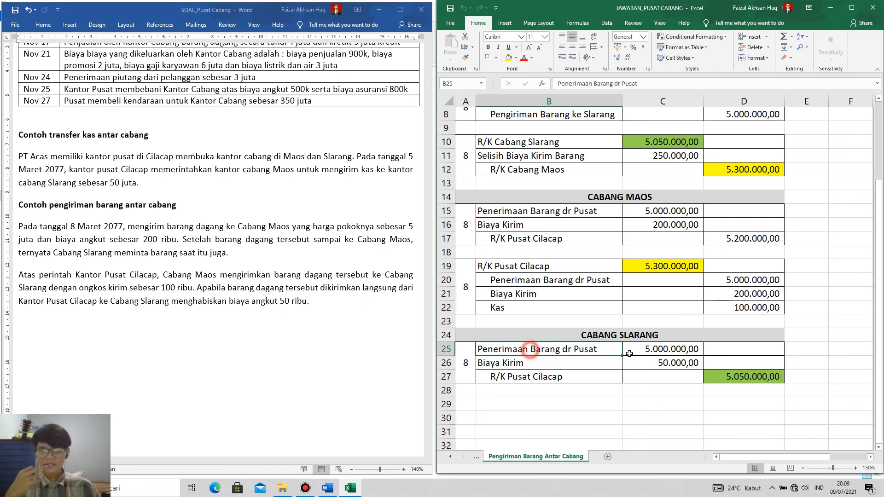
click(670, 351)
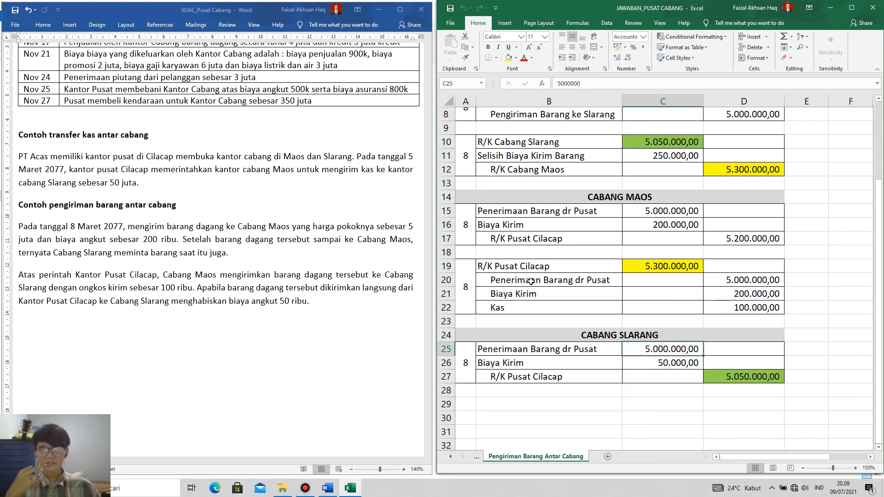
click(626, 195)
drag(519, 278, 743, 280)
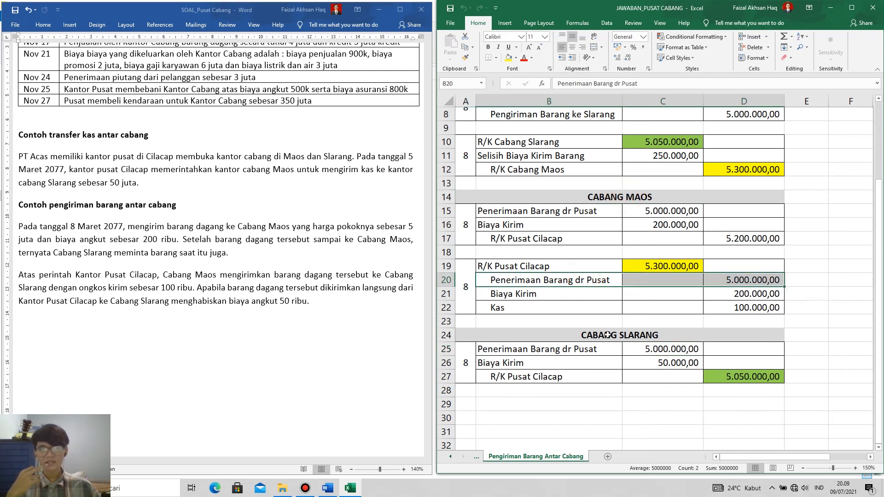
drag(565, 351, 682, 354)
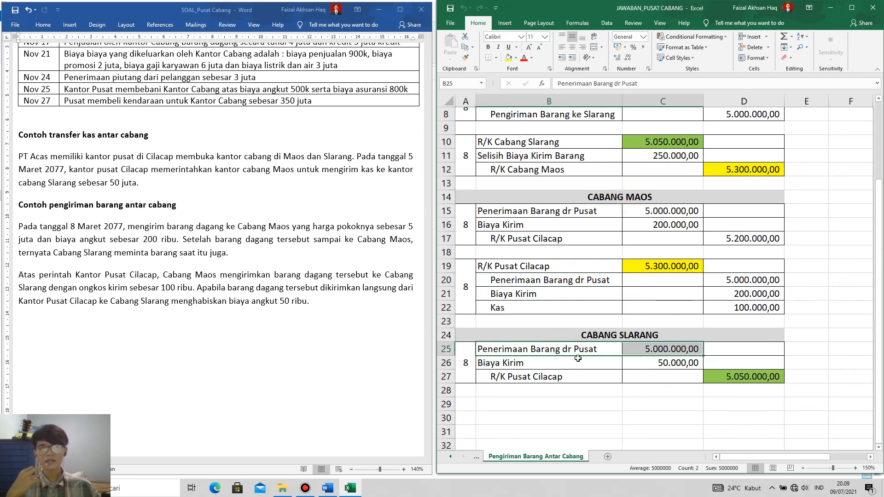
click(661, 351)
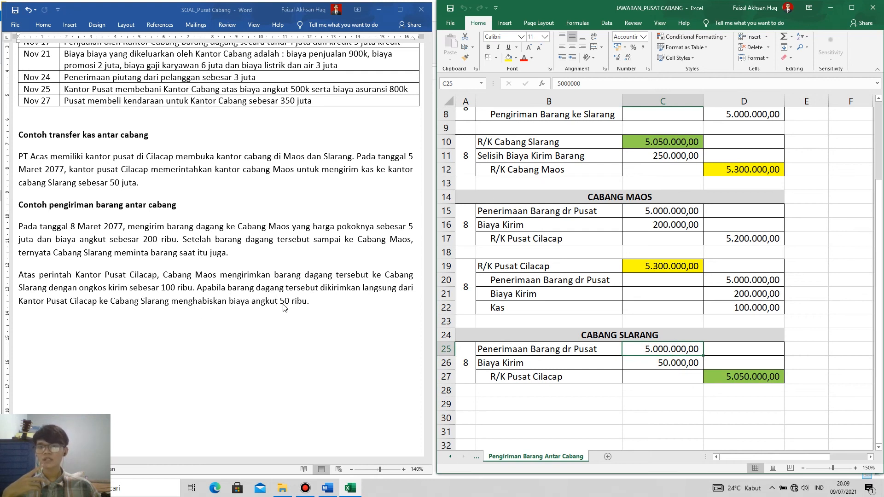
Check Biaya Kirim in the CABANG SLARANG entry against the direct freight cost from Cilacap to Slarang in the problem.
click(597, 335)
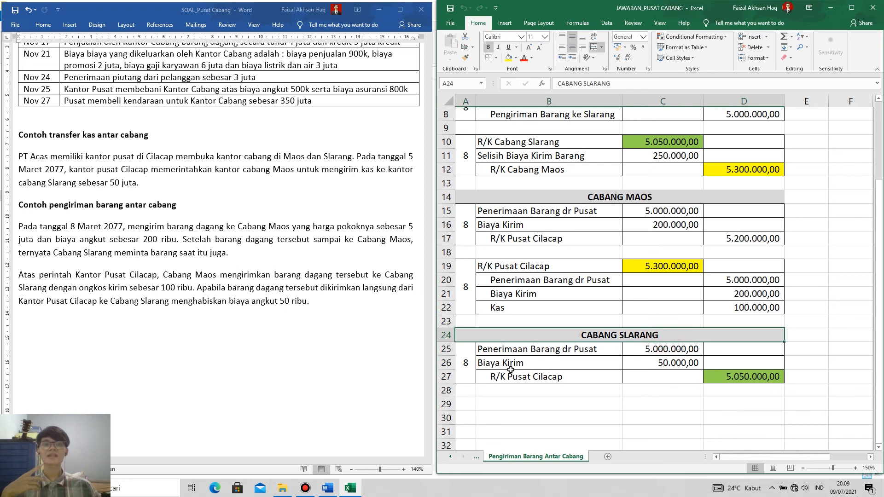
click(670, 363)
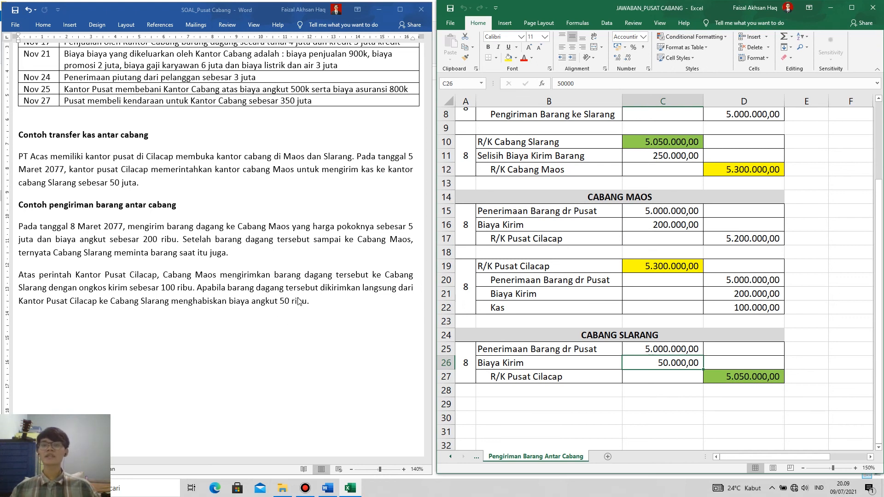
click(627, 335)
drag(516, 367, 688, 364)
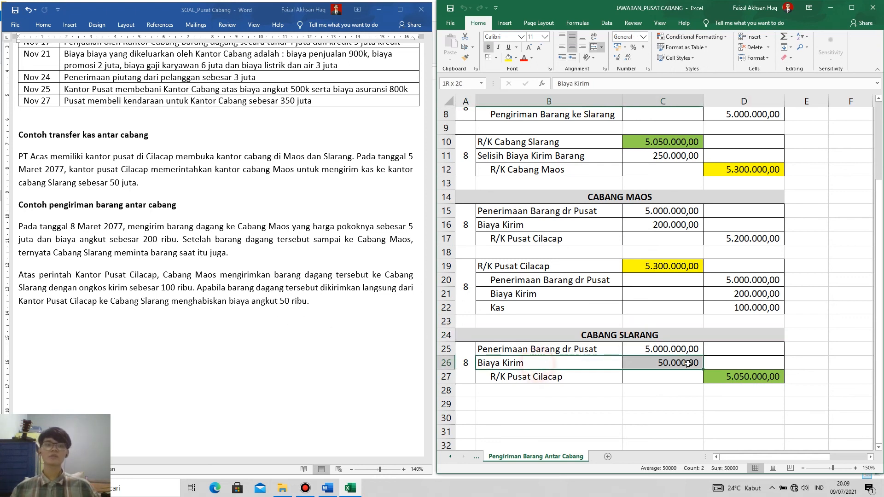
Inspect the R/K Pusat Cilacap credit in the CABANG SLARANG entry and the formula behind its amount.
click(534, 377)
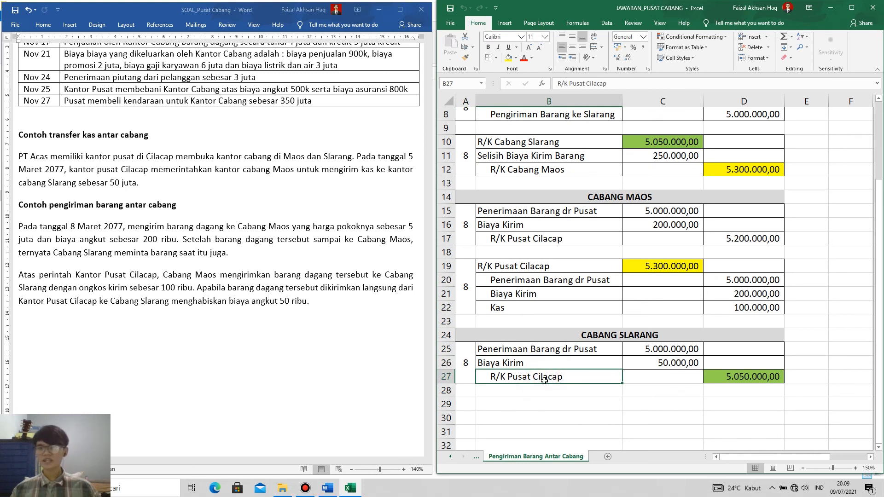
key(shift+Right)
key(shift+Right)
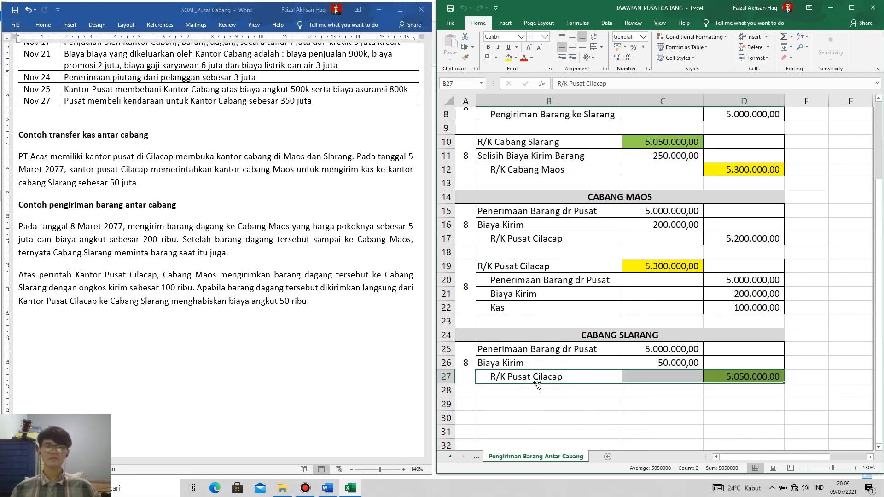
click(746, 377)
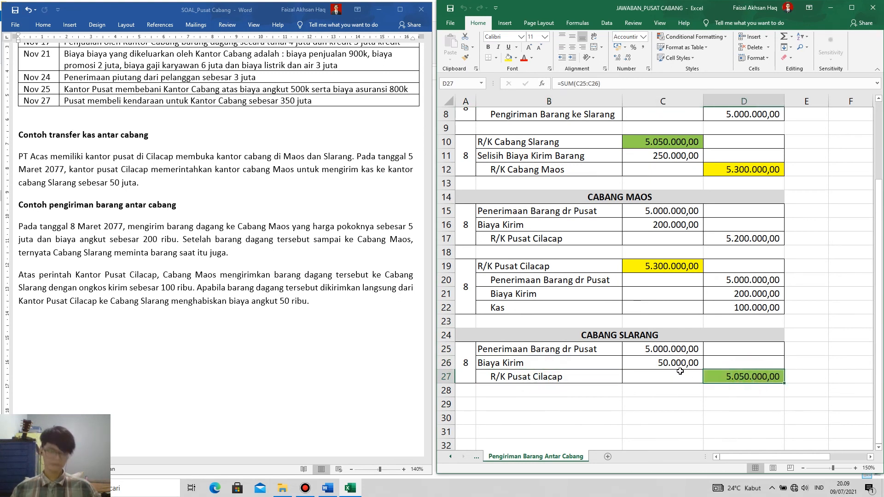
Examine the third PUSAT CILACAP entry as a whole in relation to the CABANG MAOS and CABANG SLARANG journals.
scroll(670, 175, up, 3)
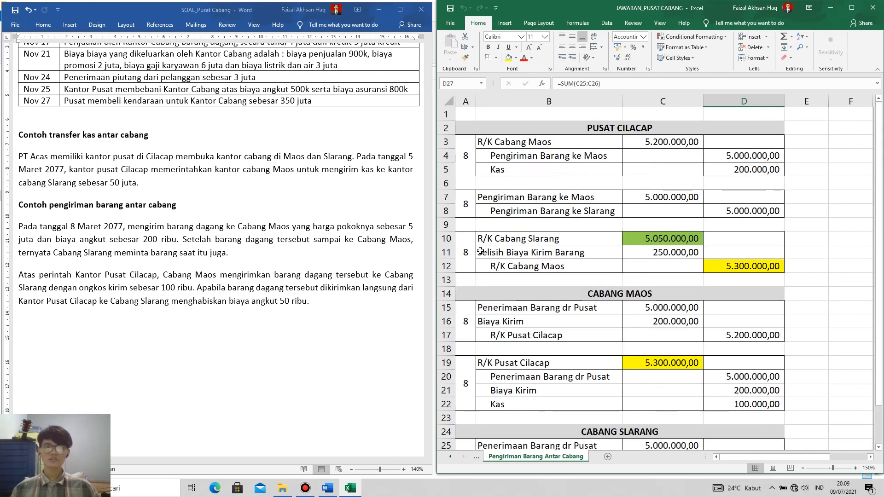
drag(468, 251, 736, 264)
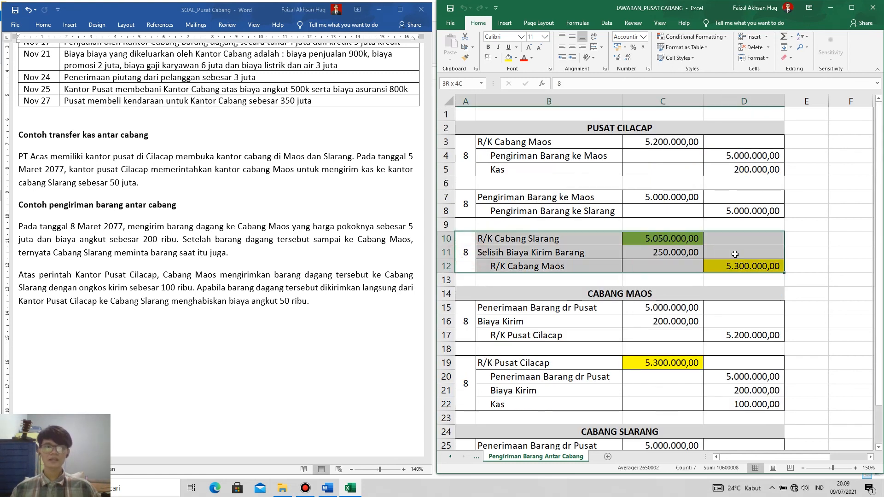
click(584, 132)
drag(743, 261, 743, 261)
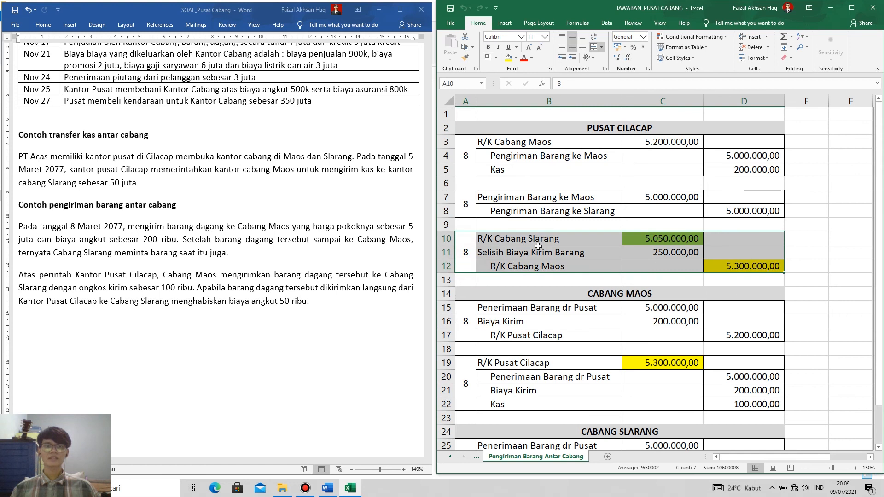
scroll(539, 254, down, 2)
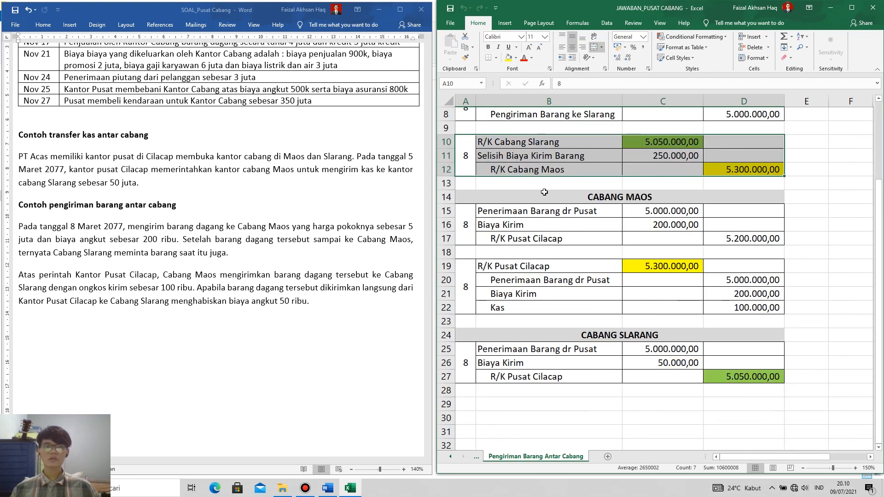
scroll(569, 179, up, 2)
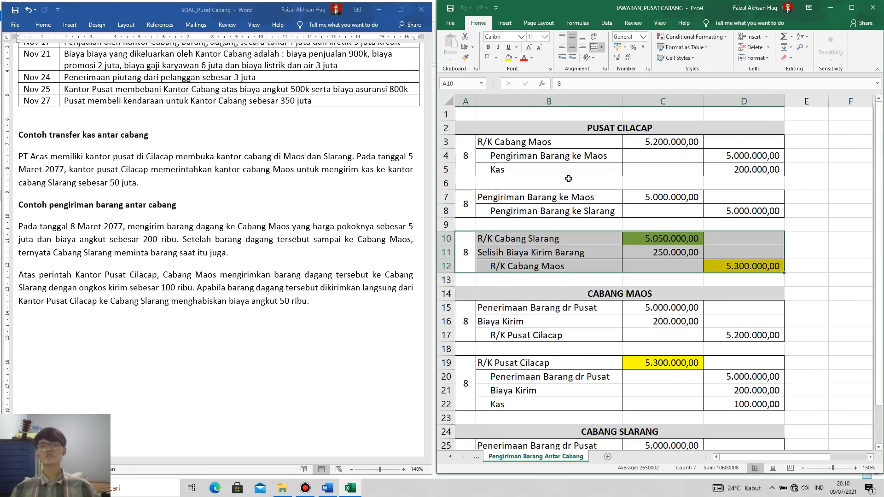
Match R/K Pusat Cilacap in the CABANG SLARANG entry with R/K Cabang Slarang in the third PUSAT CILACAP entry.
click(518, 249)
scroll(594, 288, down, 2)
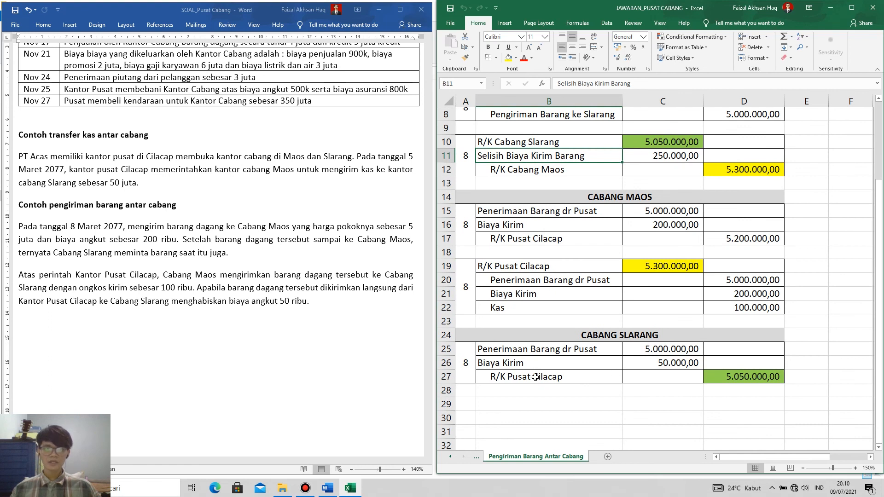
click(616, 332)
click(737, 376)
scroll(737, 382, up, 2)
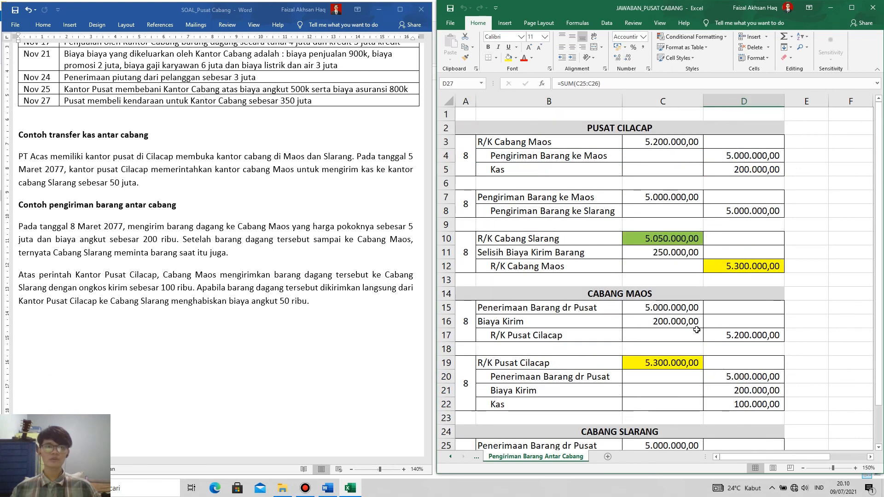
click(670, 235)
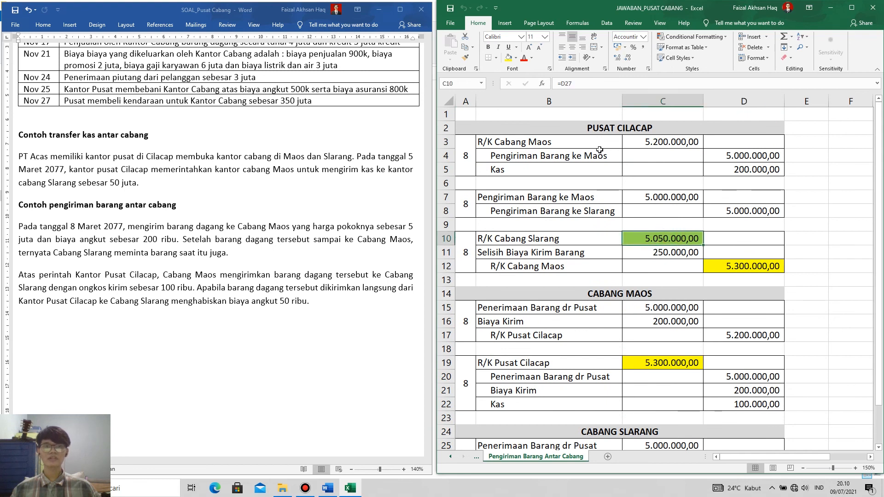
Match R/K Pusat Cilacap in the second CABANG MAOS entry with R/K Cabang Maos in the third PUSAT CILACAP entry.
click(603, 128)
scroll(653, 316, down, 2)
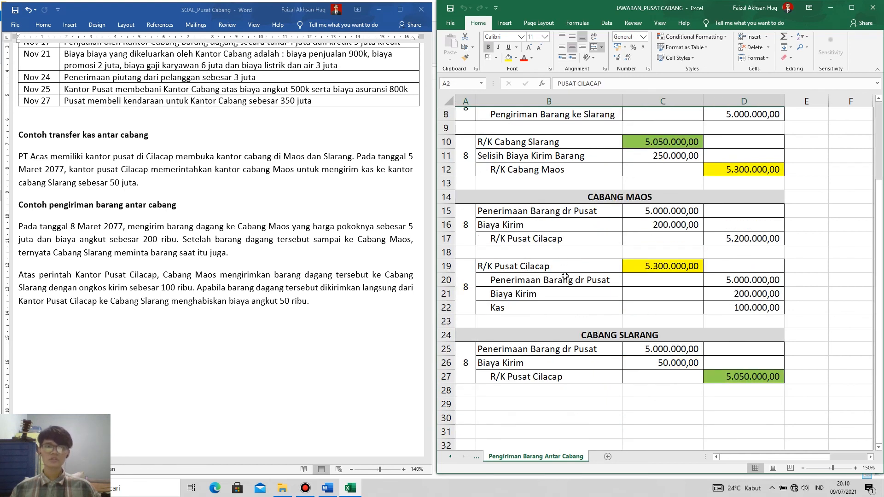
click(620, 201)
click(673, 267)
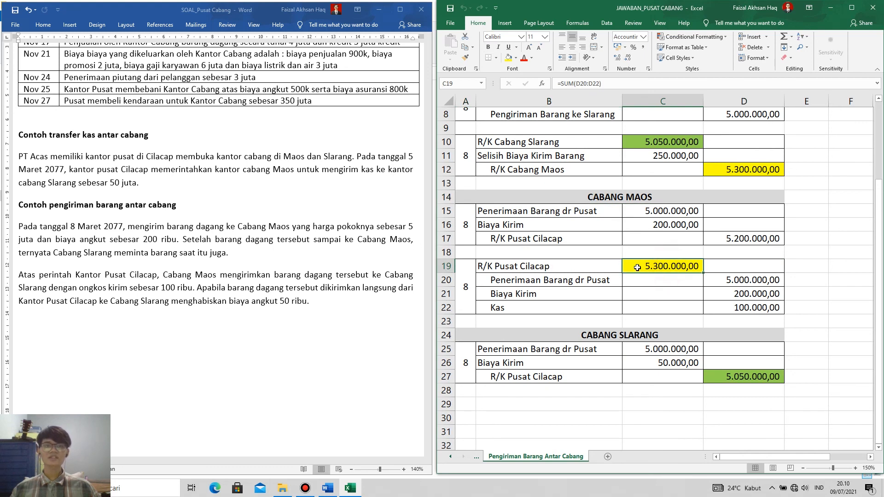
click(744, 171)
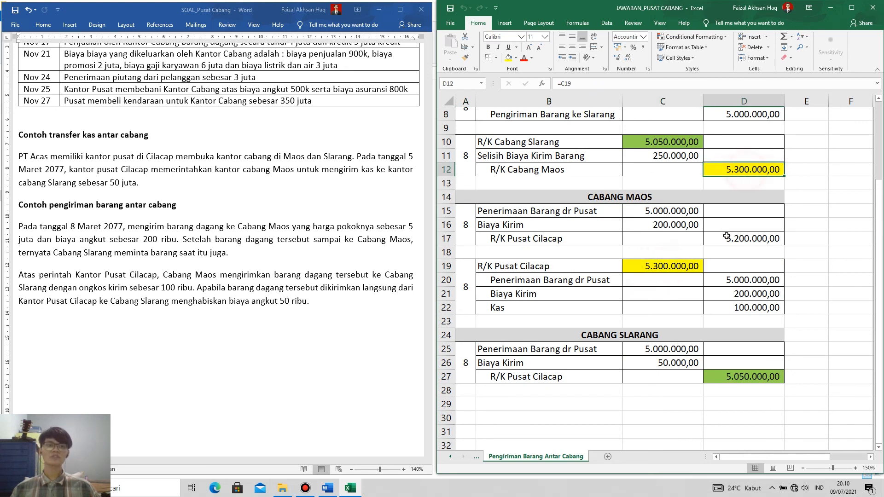
Examine the R/K Cabang Slarang debit against the R/K Cabang Maos credit in the third PUSAT CILACAP entry.
scroll(727, 236, up, 2)
click(524, 240)
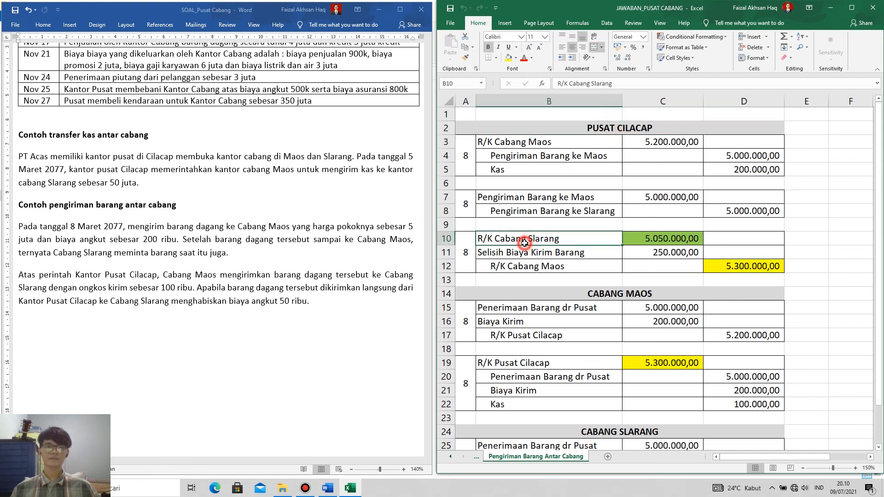
drag(524, 242, 783, 271)
click(640, 244)
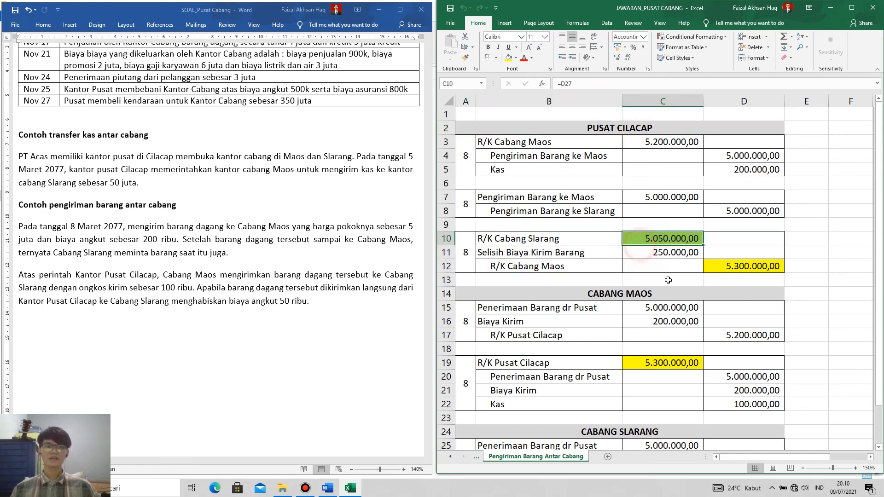
click(534, 241)
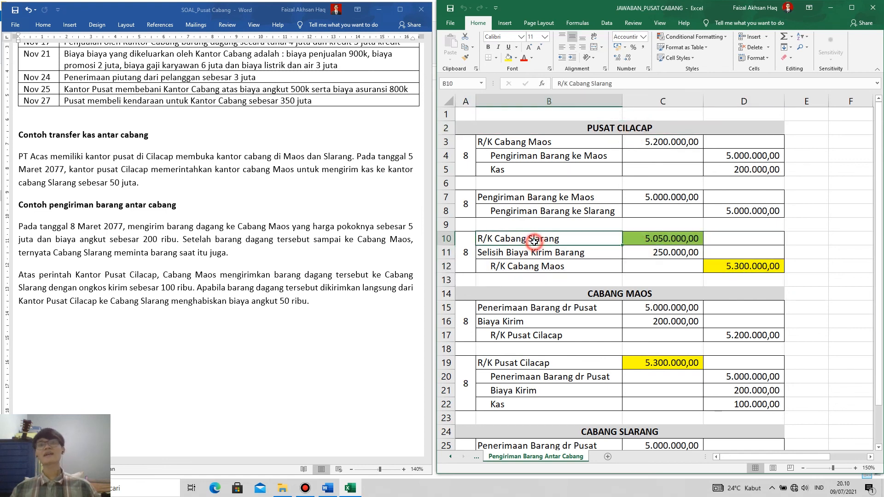
click(544, 269)
click(667, 242)
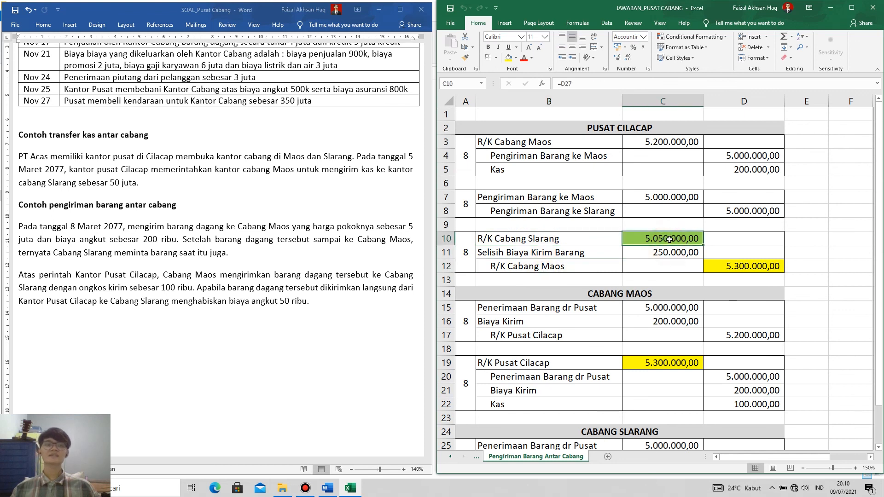
click(678, 239)
click(743, 266)
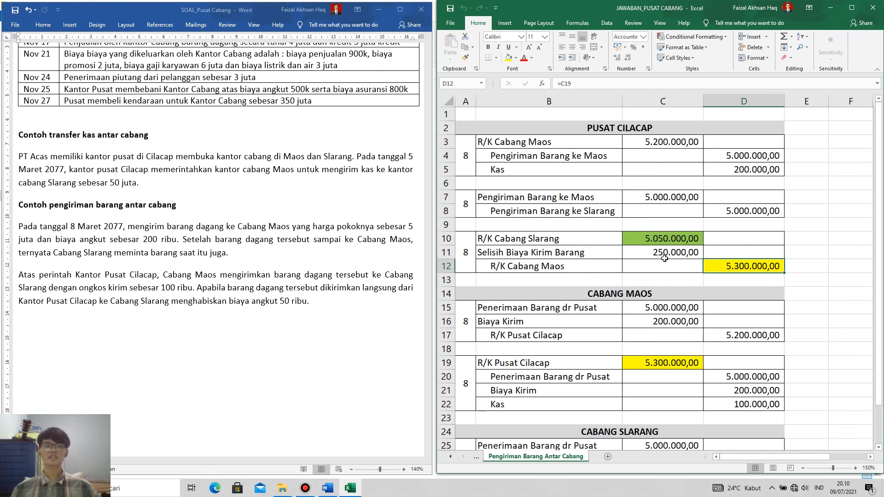
Inspect the Selisih Biaya Kirim Barang line in the third PUSAT CILACAP entry and the formula behind its amount.
click(662, 256)
drag(540, 255, 644, 255)
click(673, 254)
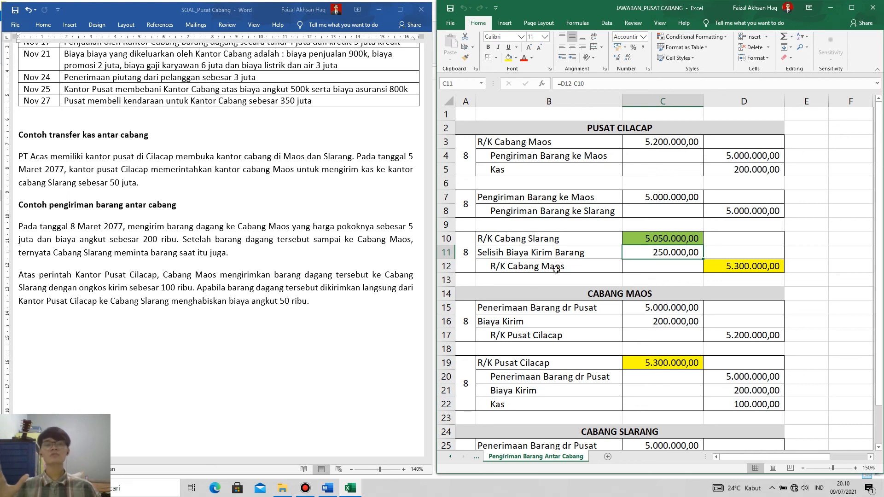
Trace the R/K Cabang Slarang debit in the third PUSAT CILACAP entry to the R/K Pusat Cilacap credit under CABANG SLARANG.
scroll(659, 252, down, 3)
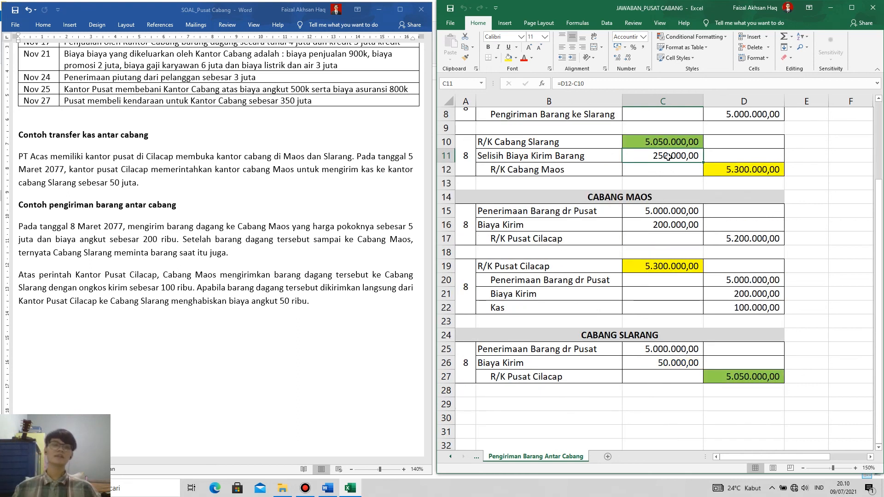
click(667, 142)
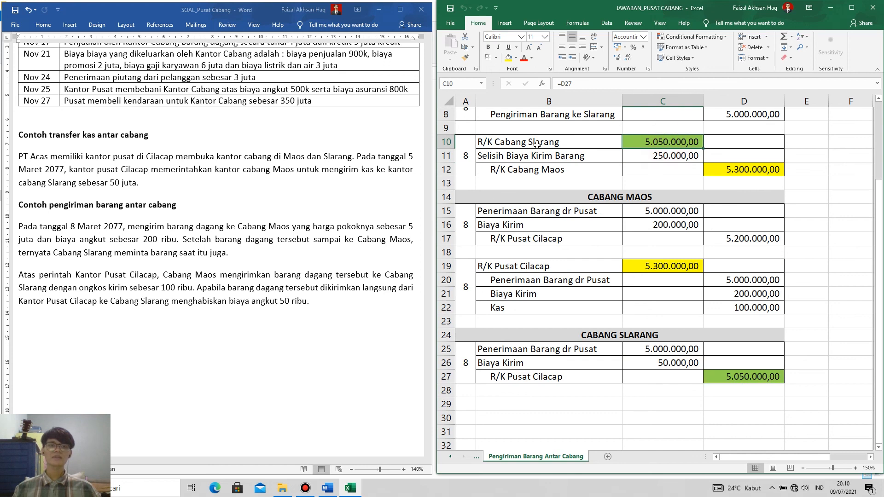
drag(543, 145, 651, 149)
click(651, 147)
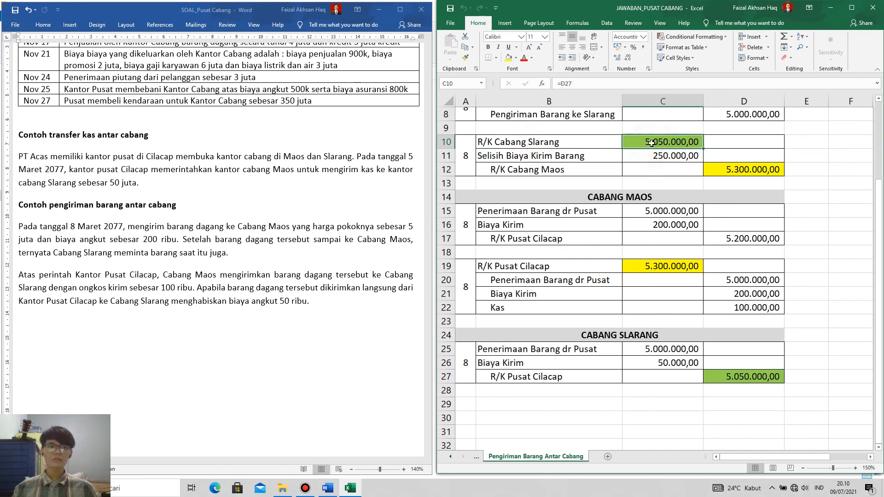
click(741, 378)
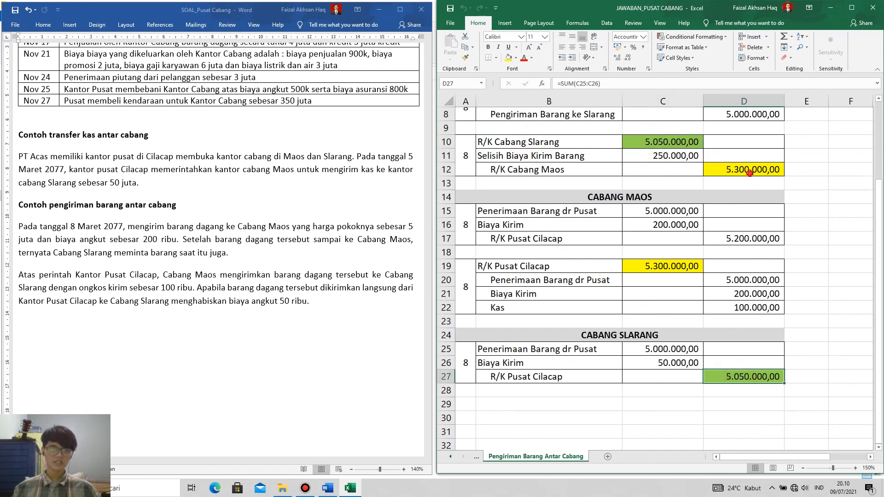
Trace the R/K Cabang Maos credit to R/K Pusat Cilacap in the second CABANG MAOS entry, then recheck the Selisih Biaya Kirim Barang amount.
click(751, 173)
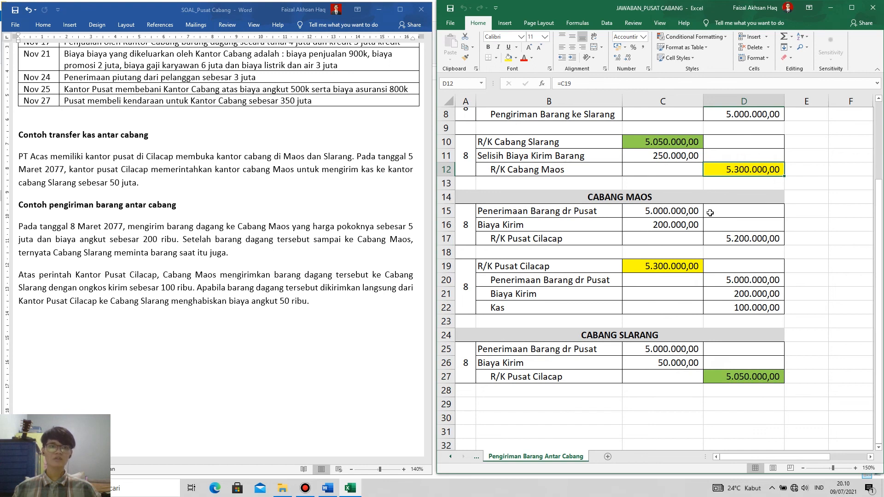
click(655, 268)
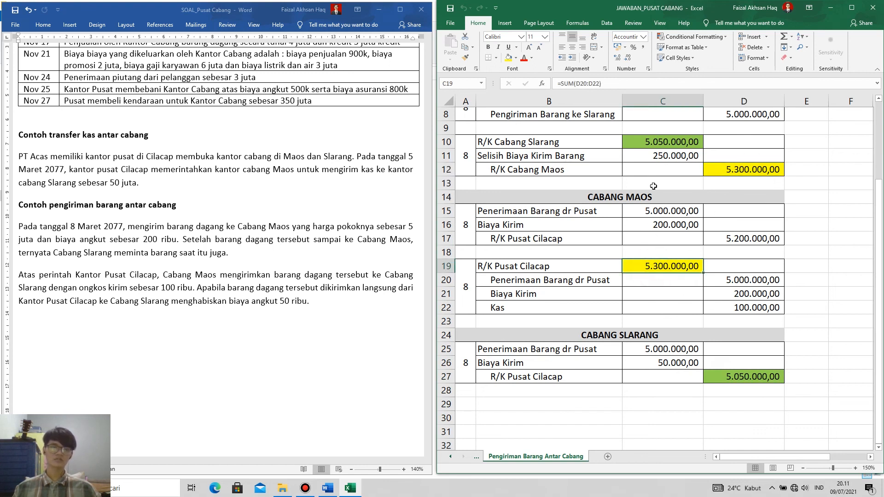
click(653, 156)
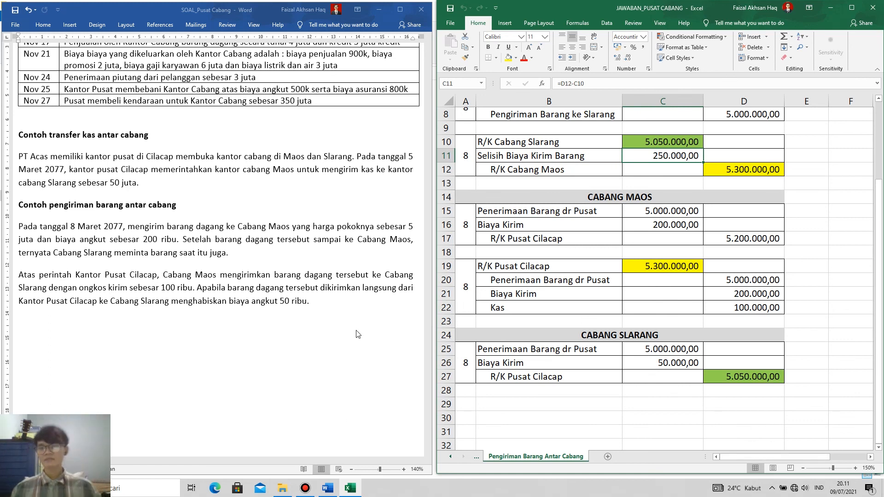
Switch to the Word problem document and look over the November transactions table and both inter-branch examples.
scroll(286, 290, up, 3)
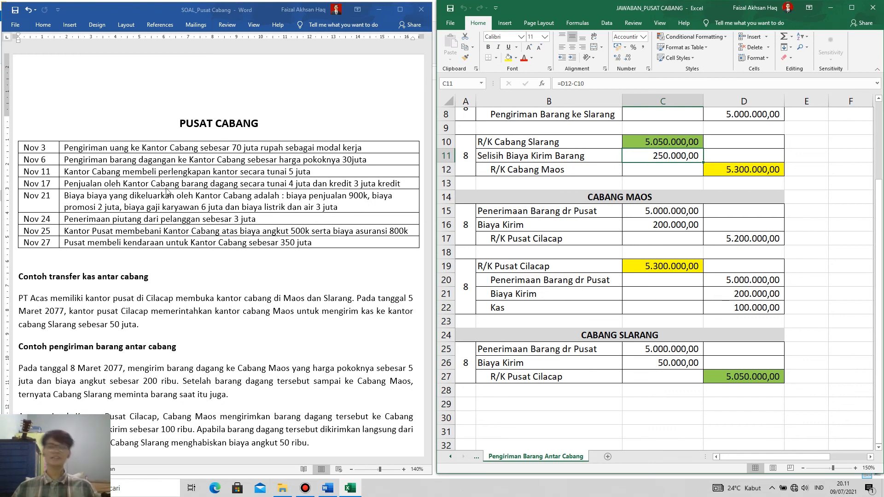
scroll(167, 194, down, 1)
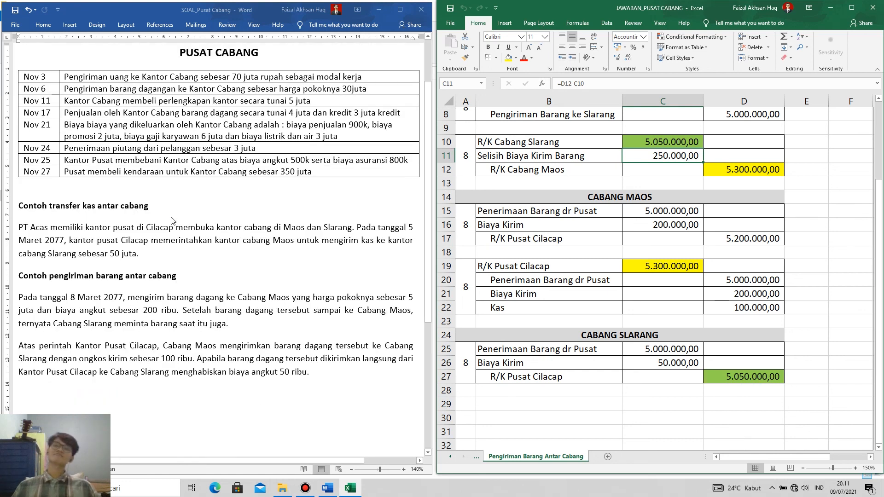
scroll(173, 221, up, 1)
scroll(175, 227, down, 1)
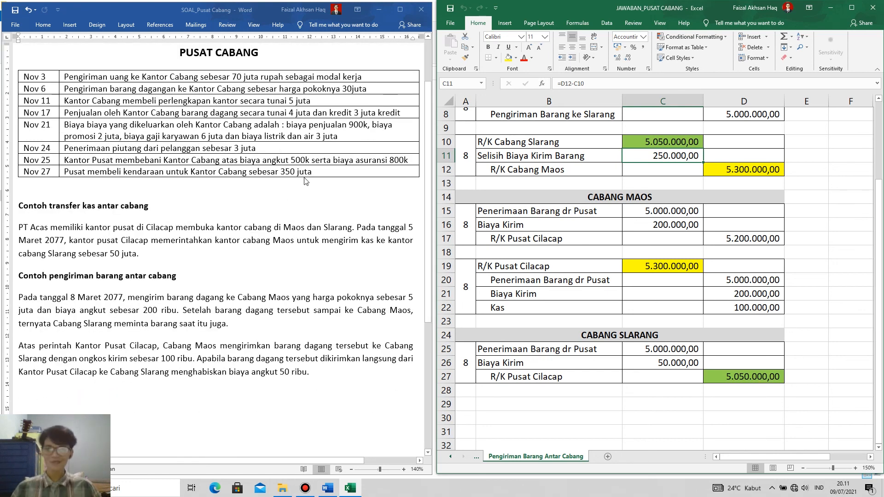
click(428, 217)
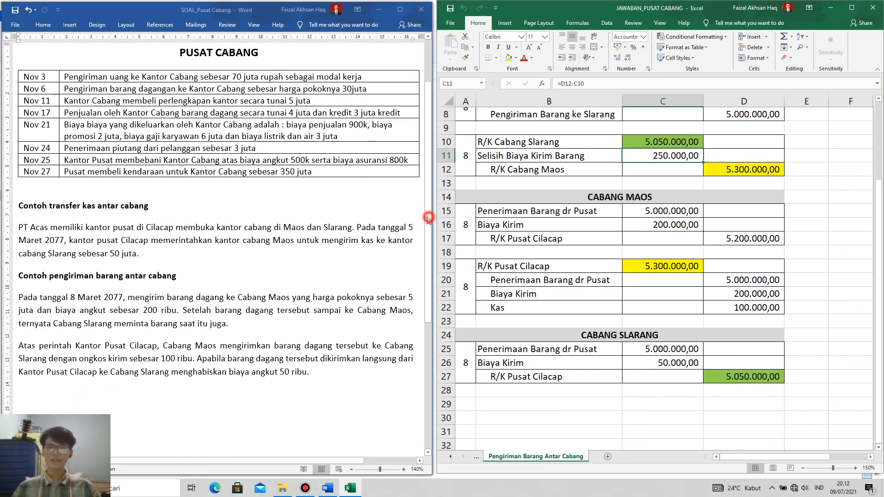
drag(428, 217, 428, 201)
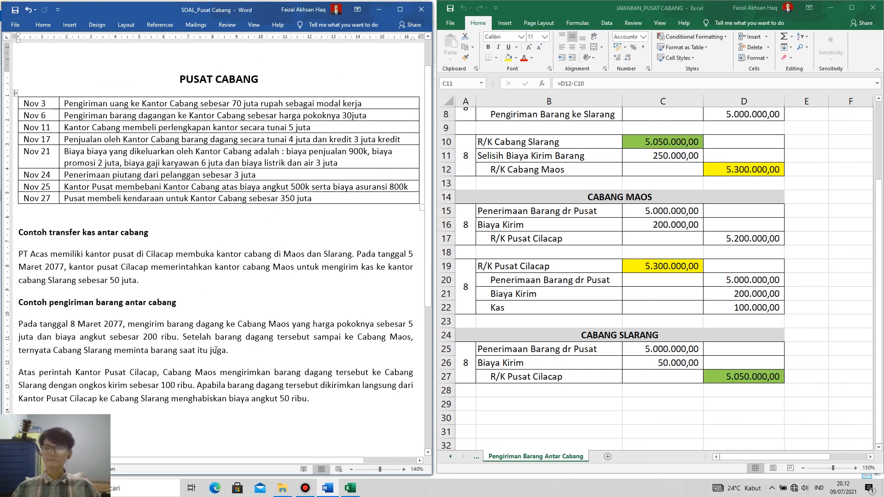